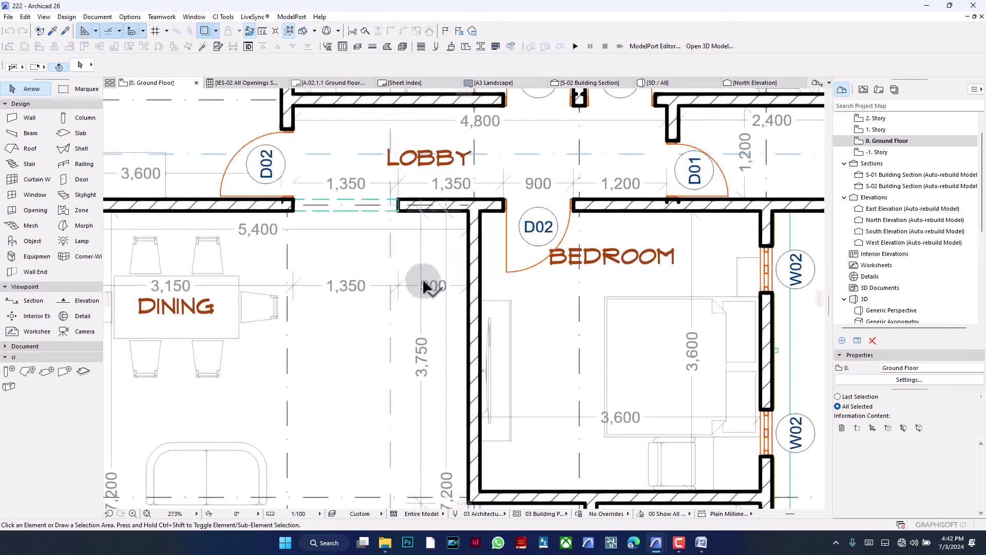
Examine the whole ground floor plan and the building's exterior in the 3D perspective, viewing the entrance side from several angles.
{"action": "scroll", "coordinate": [423, 278], "scroll_direction": "down", "scroll_amount": 5}
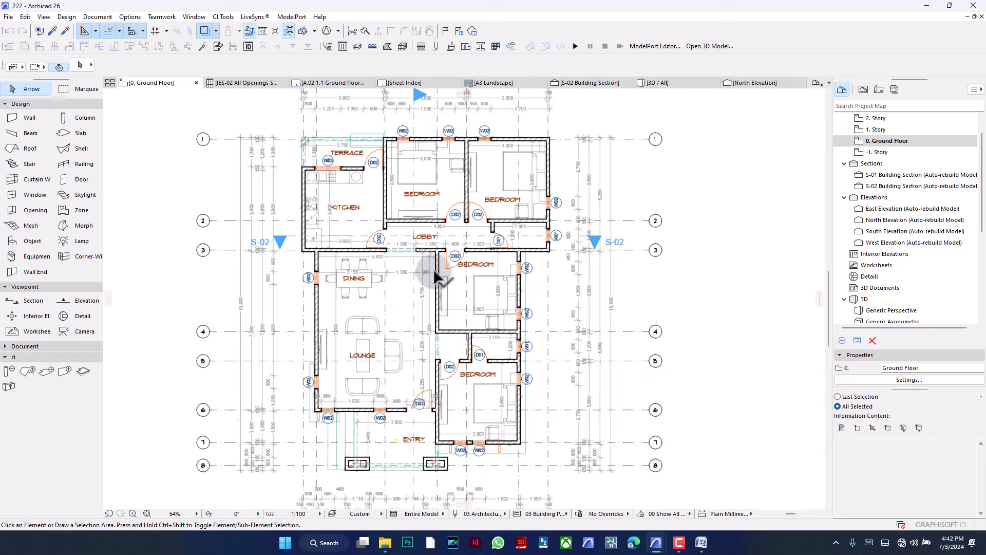
{"action": "scroll", "coordinate": [431, 275], "scroll_direction": "down", "scroll_amount": 2}
{"action": "left_click", "coordinate": [674, 84]}
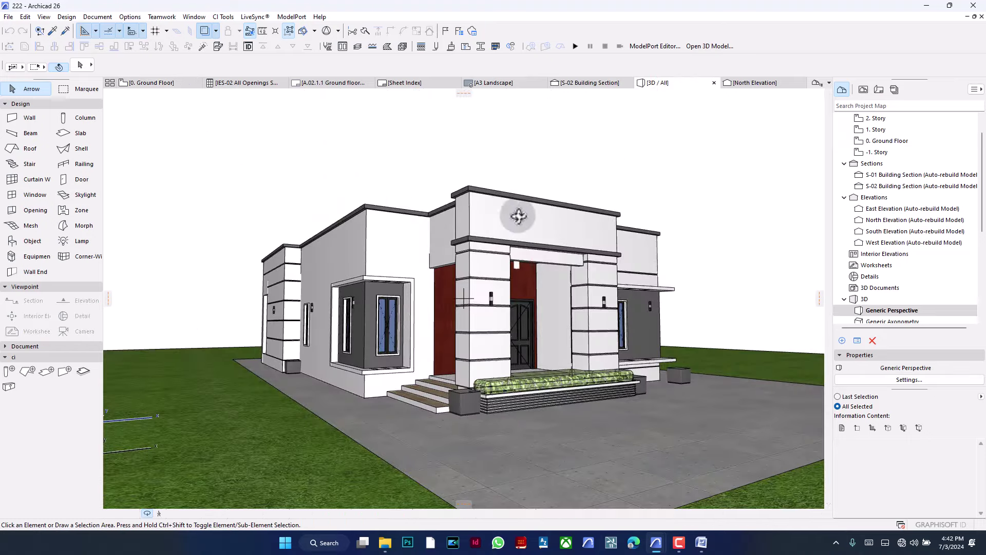
{"action": "left_click_drag", "start_coordinate": [522, 214], "coordinate": [392, 298]}
{"action": "scroll", "coordinate": [392, 297], "scroll_direction": "up", "scroll_amount": 5}
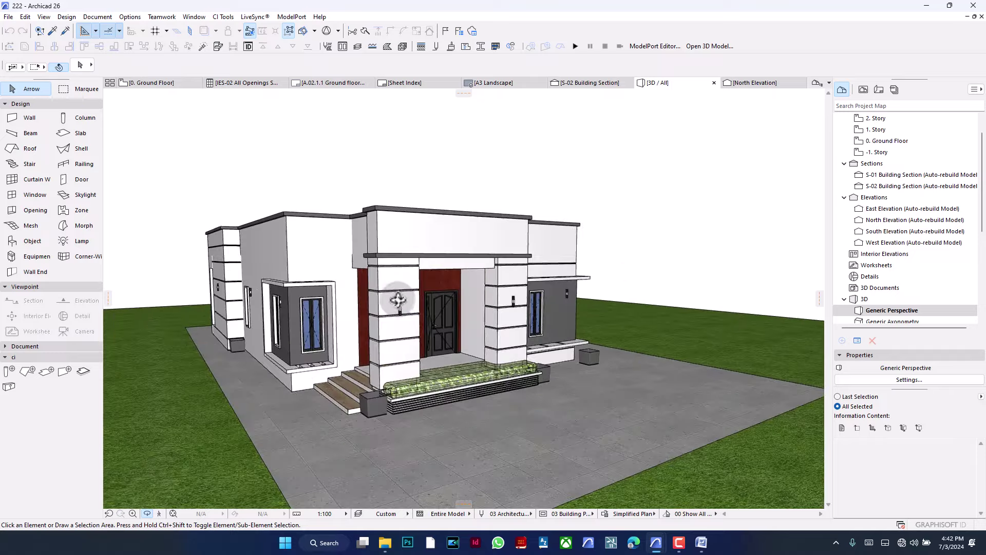
{"action": "scroll", "coordinate": [508, 292], "scroll_direction": "down", "scroll_amount": 2}
{"action": "scroll", "coordinate": [433, 301], "scroll_direction": "up", "scroll_amount": 4}
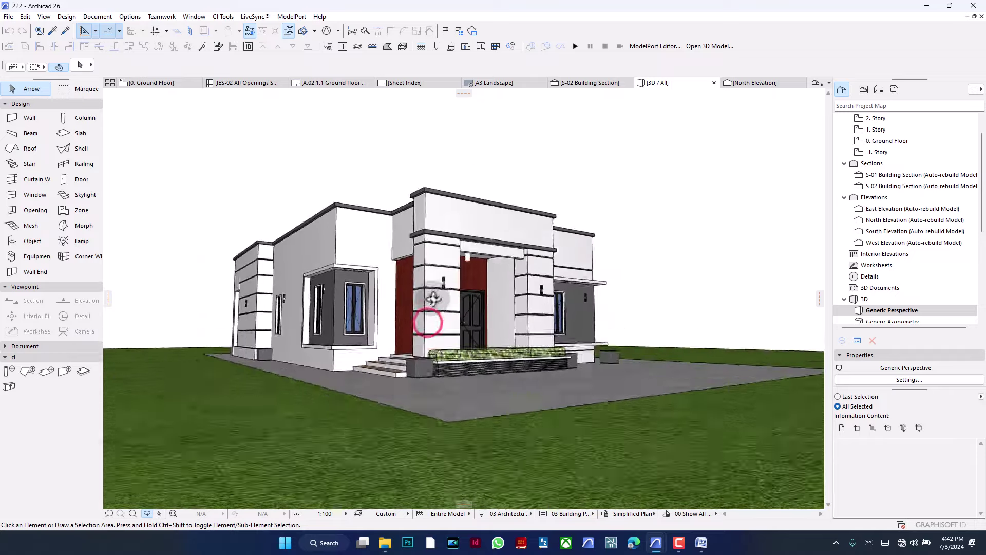
{"action": "middle_click_drag", "start_coordinate": [418, 308], "coordinate": [480, 337]}
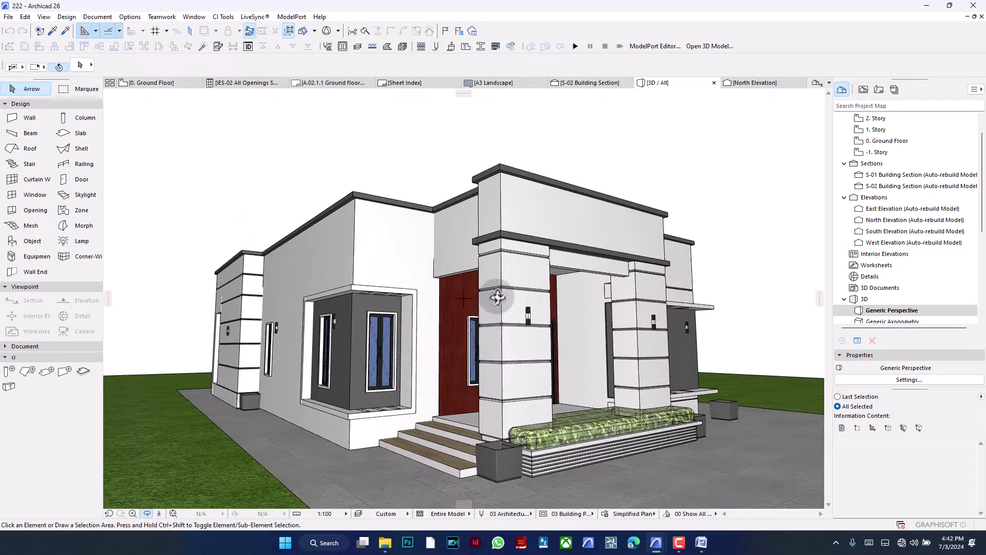
{"action": "left_click_drag", "start_coordinate": [495, 288], "coordinate": [248, 154]}
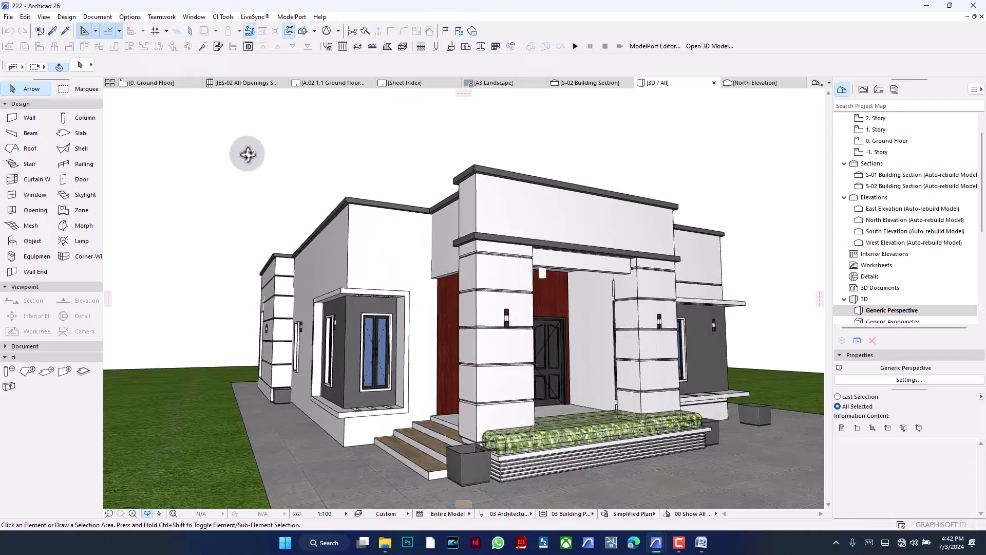
Return to the ground floor plan and open the NUMBER OF BRICKS (Expression) group in the Property Manager.
{"action": "left_click", "coordinate": [153, 83]}
{"action": "left_click", "coordinate": [131, 17]}
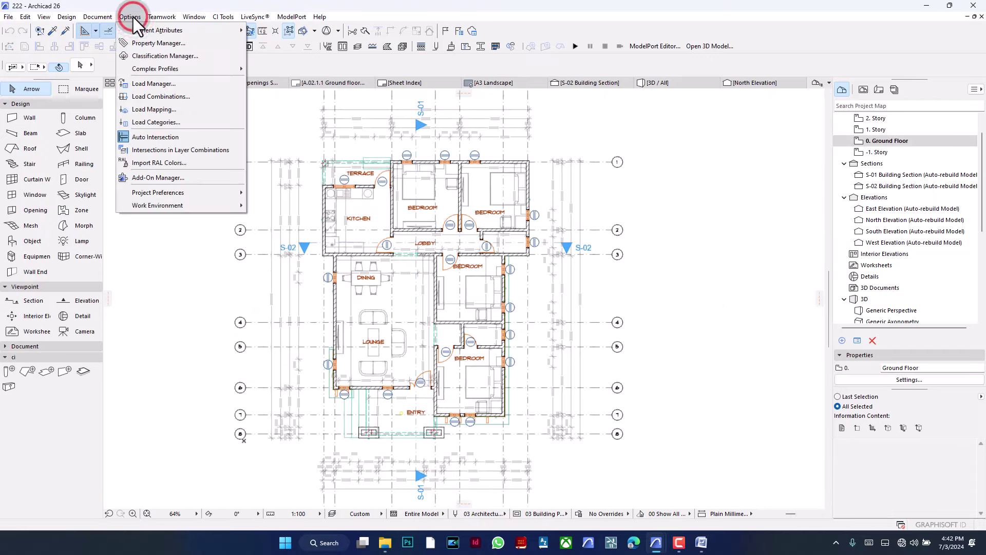
{"action": "mouse_move", "coordinate": [169, 29]}
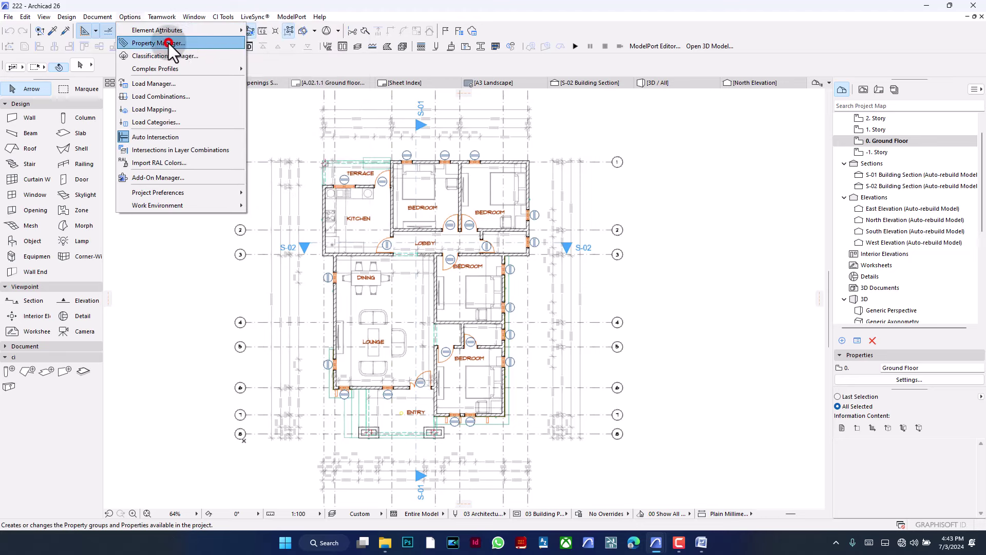
{"action": "left_click", "coordinate": [168, 43]}
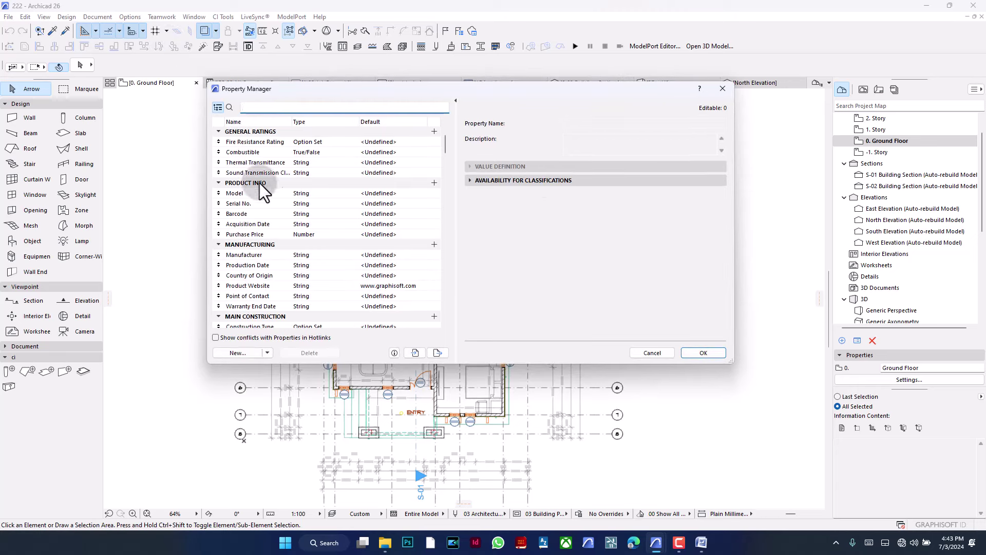
{"action": "scroll", "coordinate": [362, 187], "scroll_direction": "down", "scroll_amount": 10}
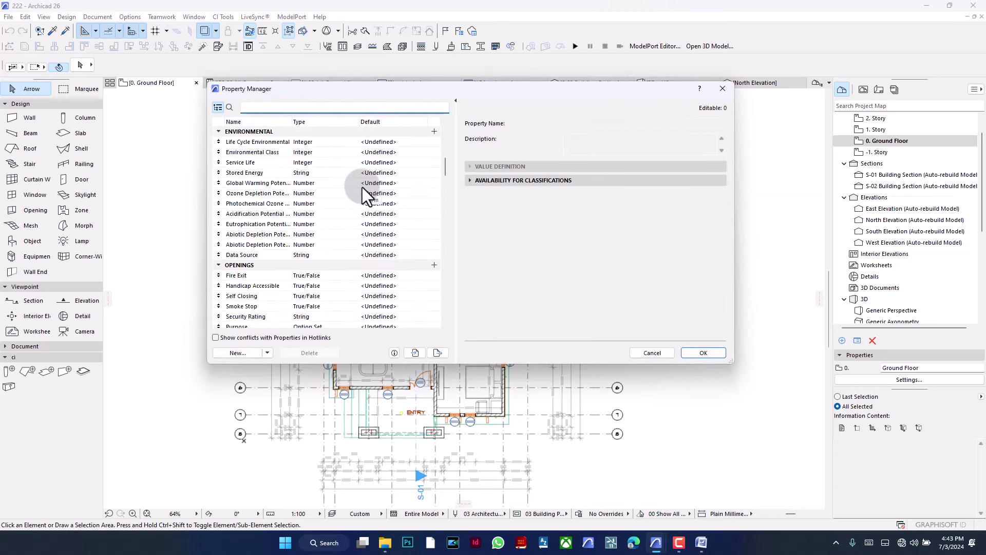
{"action": "scroll", "coordinate": [362, 186], "scroll_direction": "down", "scroll_amount": 8}
{"action": "scroll", "coordinate": [362, 187], "scroll_direction": "down", "scroll_amount": 5}
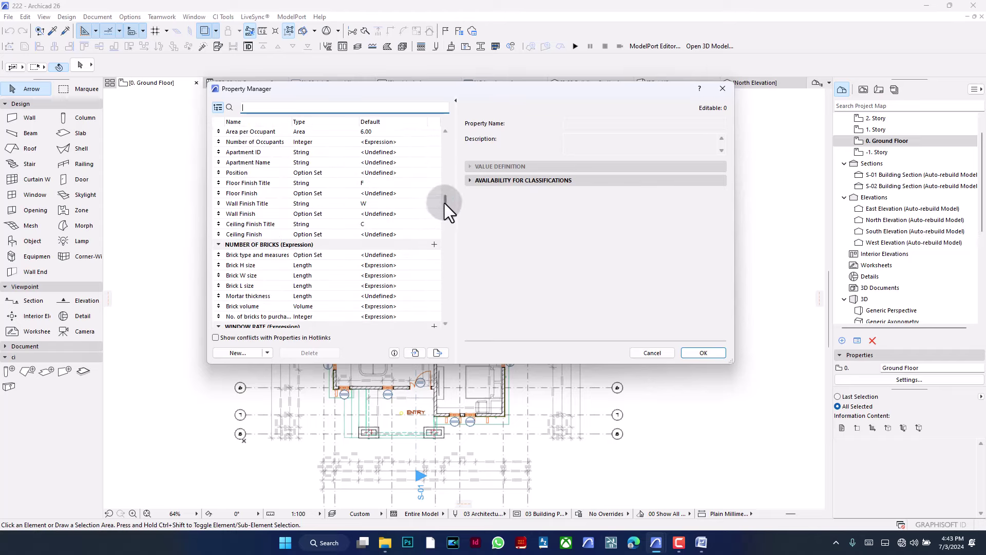
{"action": "left_click_drag", "start_coordinate": [445, 203], "coordinate": [442, 212]}
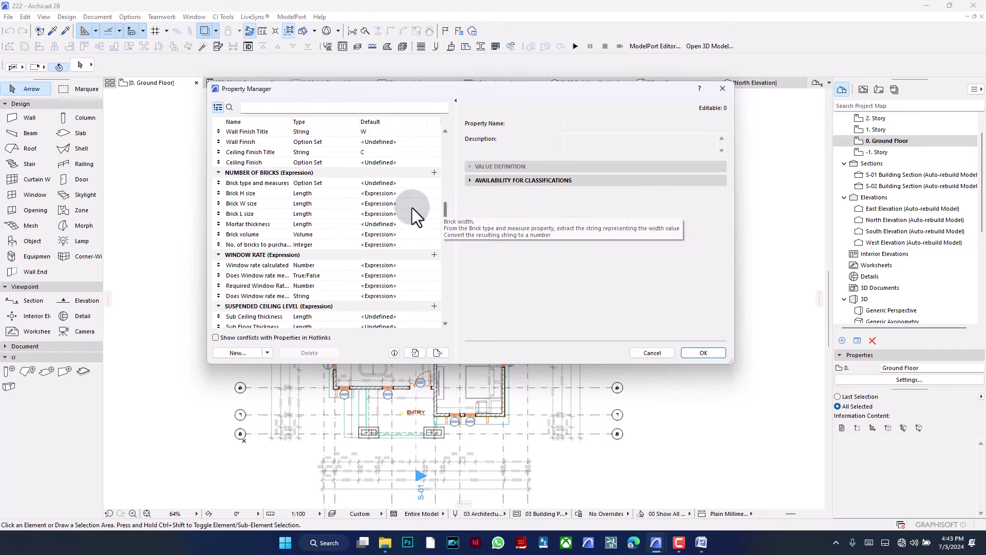
{"action": "left_click", "coordinate": [300, 174]}
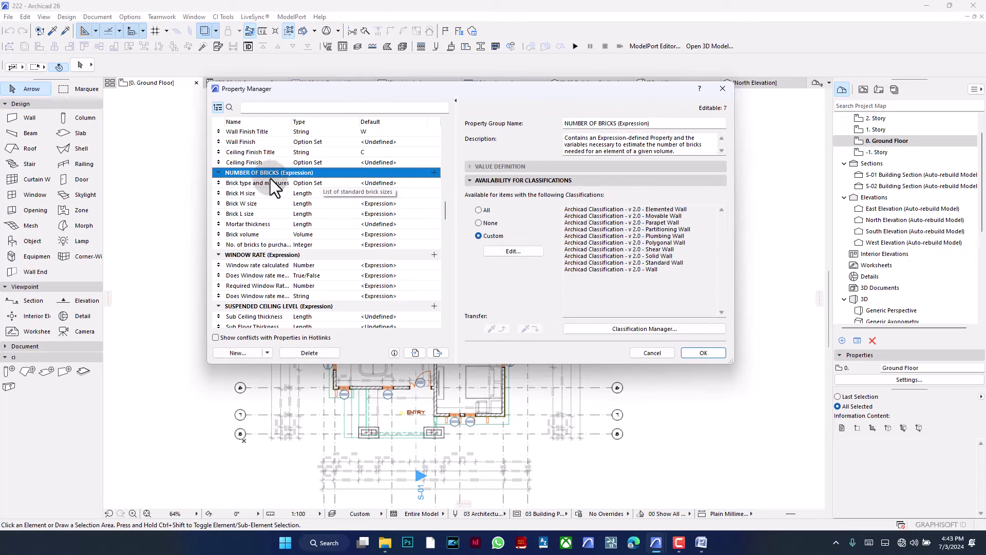
Give the Brick type and measures property a default value of Modular - 92 mm × 57 mm × 194 mm.
{"action": "left_click", "coordinate": [258, 183]}
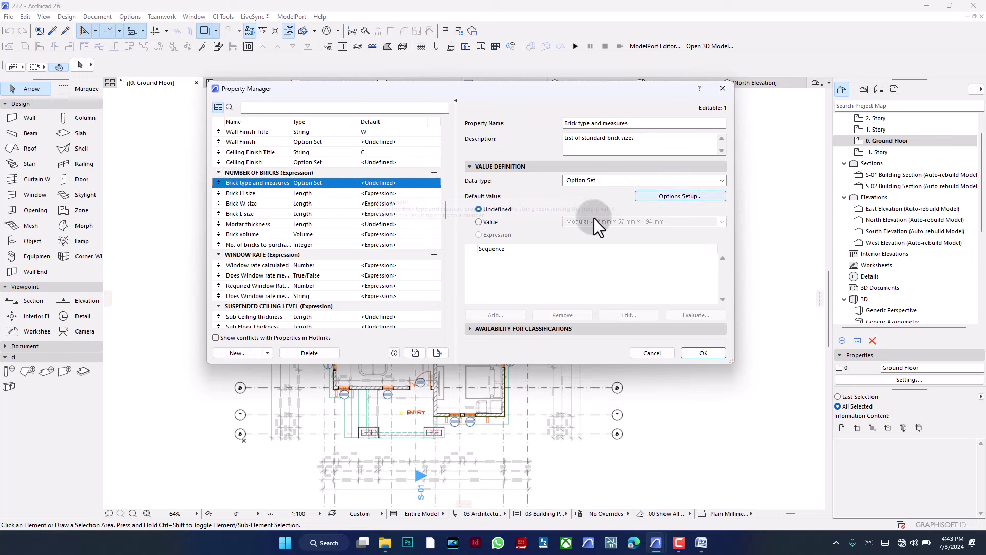
{"action": "left_click", "coordinate": [485, 224]}
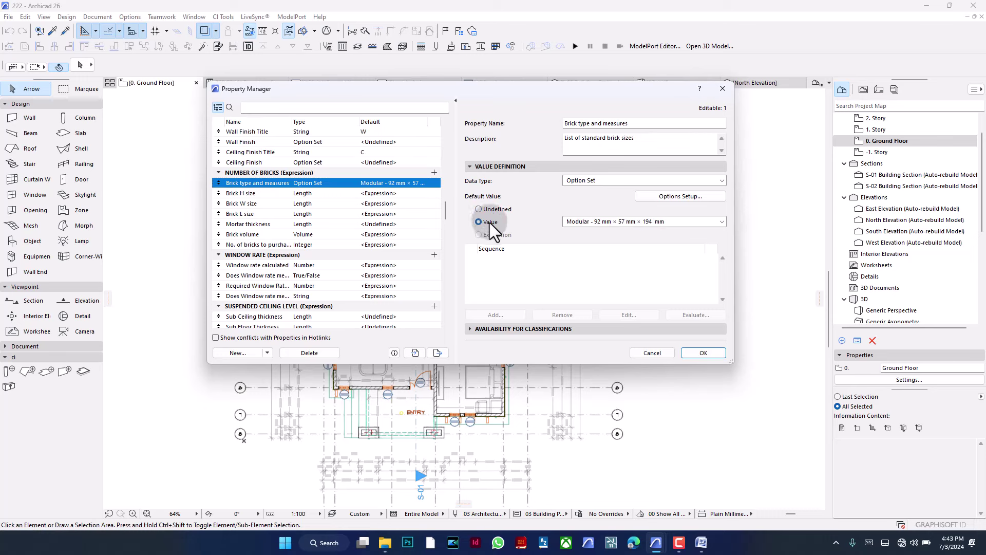
{"action": "left_click", "coordinate": [609, 221]}
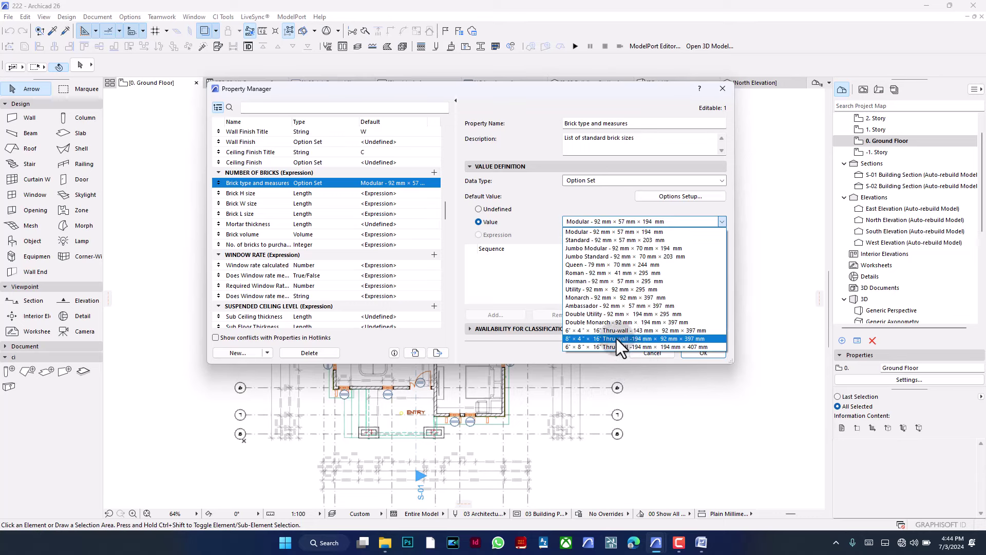
{"action": "left_click", "coordinate": [538, 269]}
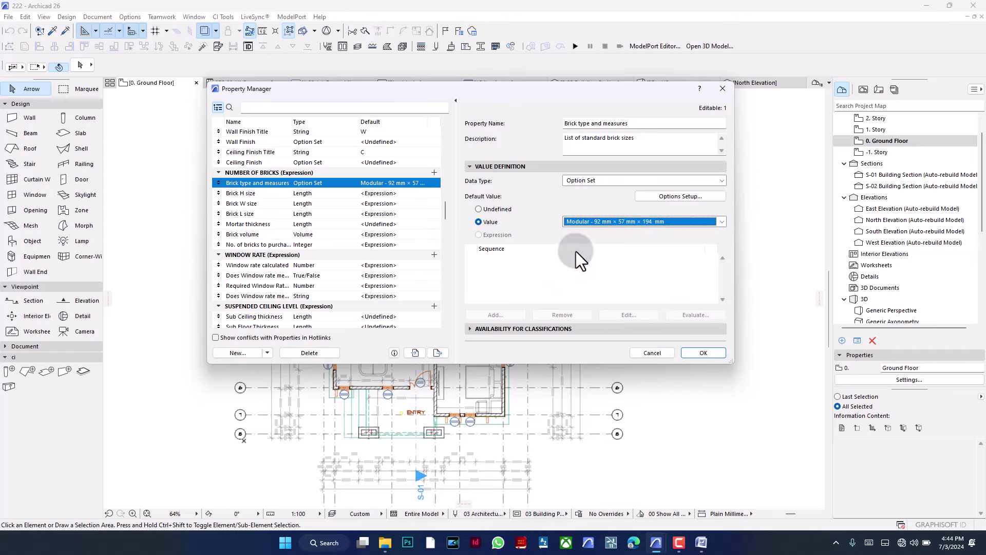
Add a new option to the brick type option set as a copy of the Modular entry's text.
{"action": "left_click", "coordinate": [671, 196]}
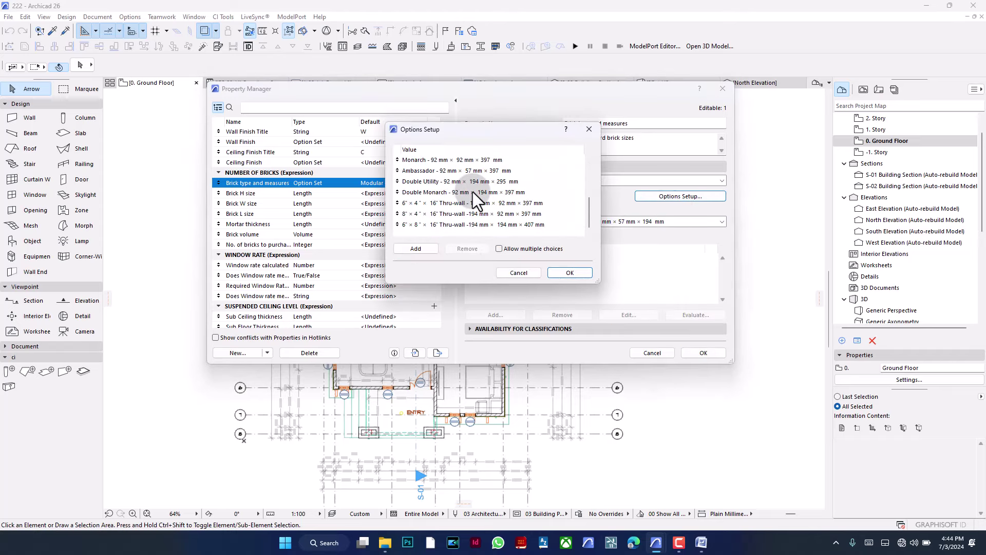
{"action": "scroll", "coordinate": [436, 220], "scroll_direction": "up", "scroll_amount": 5}
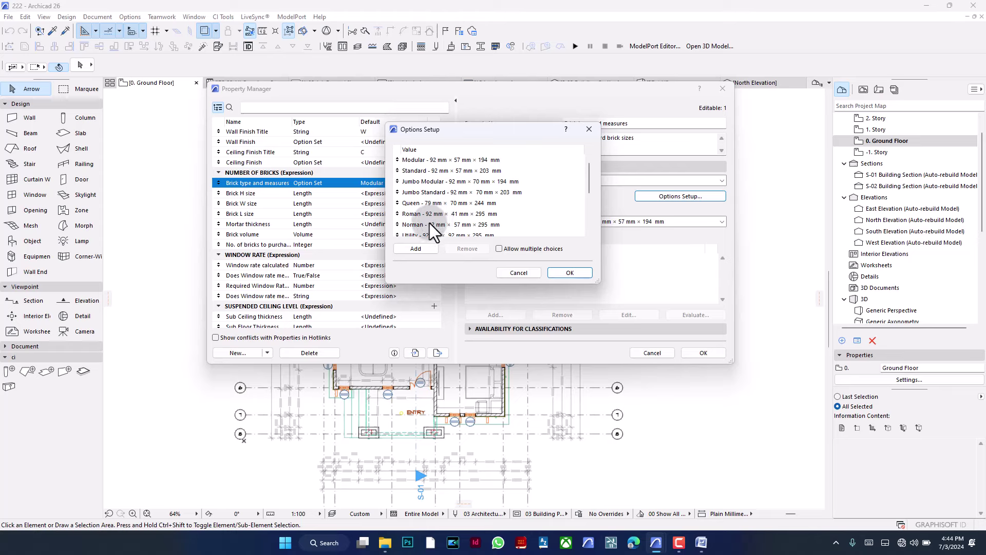
{"action": "left_click", "coordinate": [450, 160]}
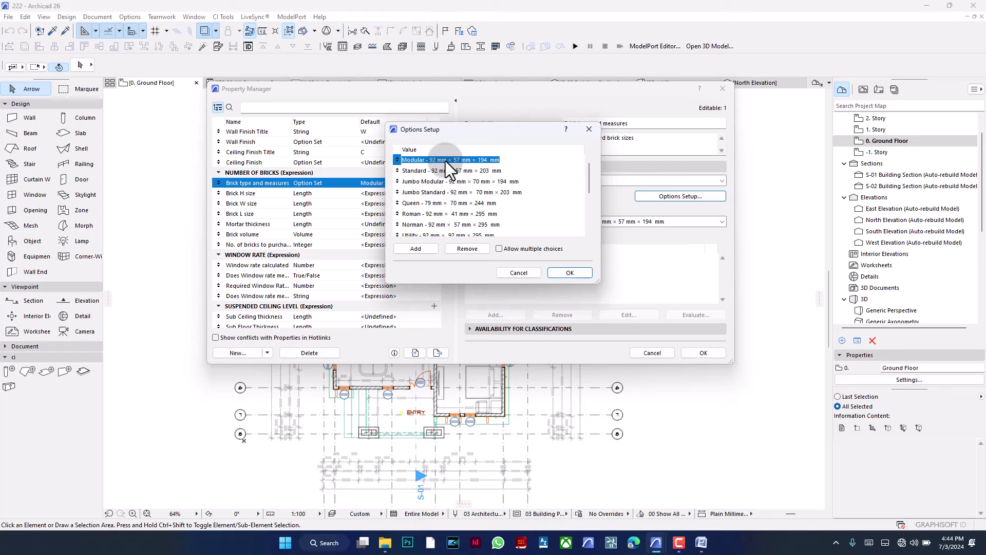
{"action": "key", "text": "ctrl+c"}
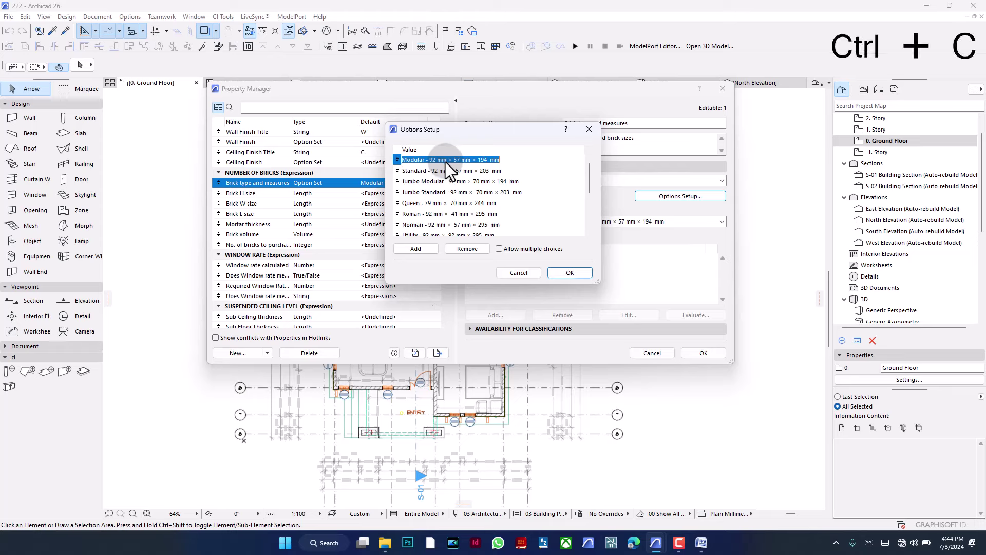
{"action": "scroll", "coordinate": [469, 192], "scroll_direction": "down", "scroll_amount": 2}
{"action": "scroll", "coordinate": [469, 194], "scroll_direction": "down", "scroll_amount": 2}
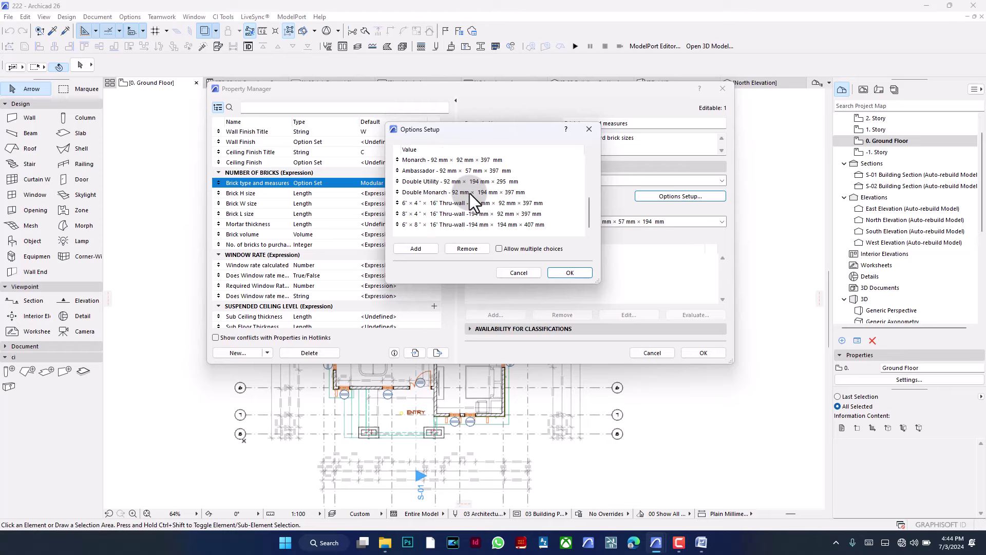
{"action": "left_click", "coordinate": [417, 248]}
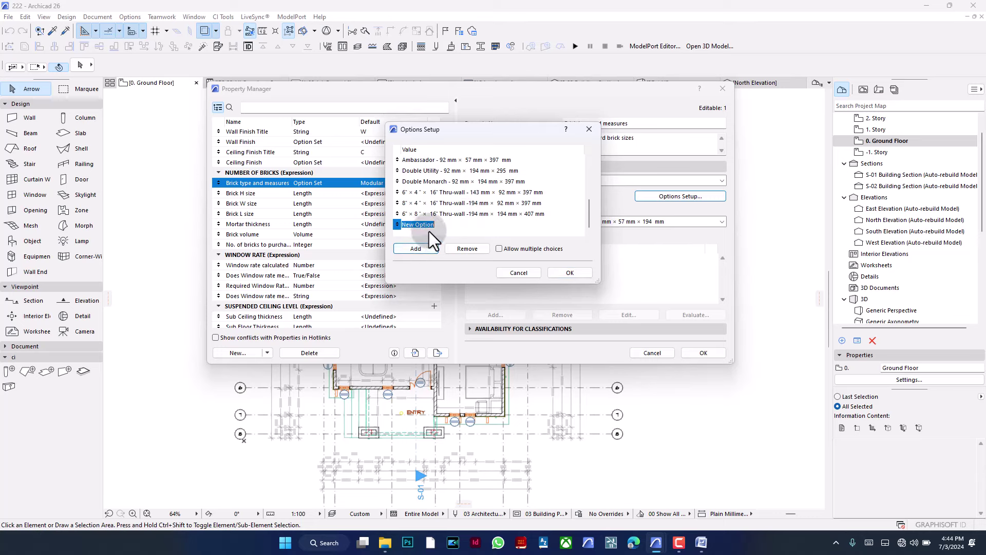
{"action": "key", "text": "ctrl+v"}
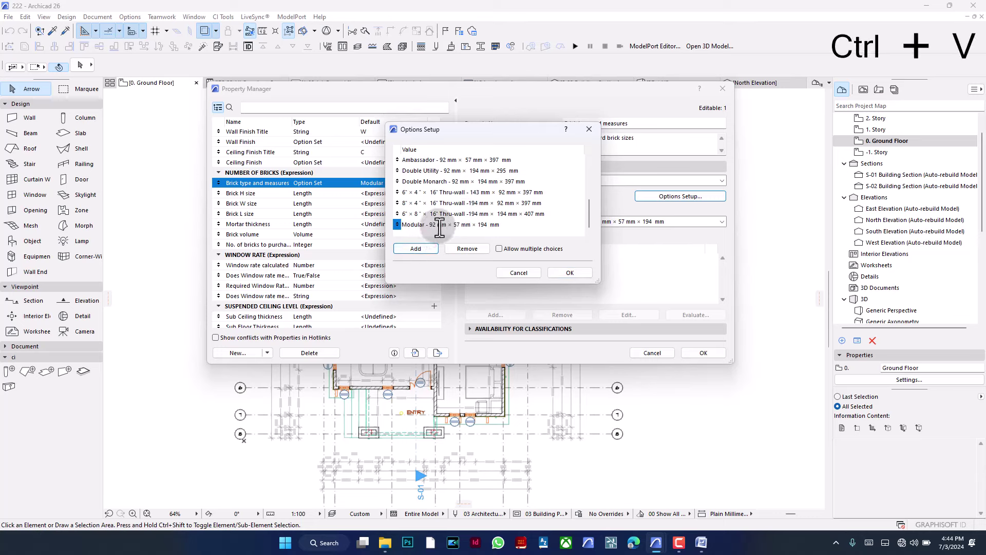
Change the copied Modular option to read 6 inches block - 225 mm × 150 mm × 450 mm.
{"action": "double_click", "coordinate": [425, 224]}
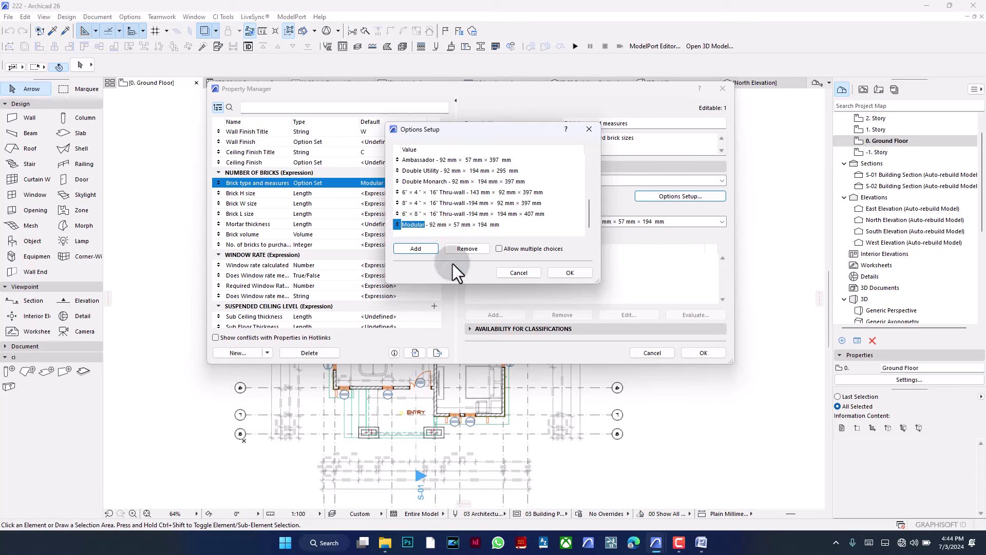
{"action": "type", "text": "6 inches block"}
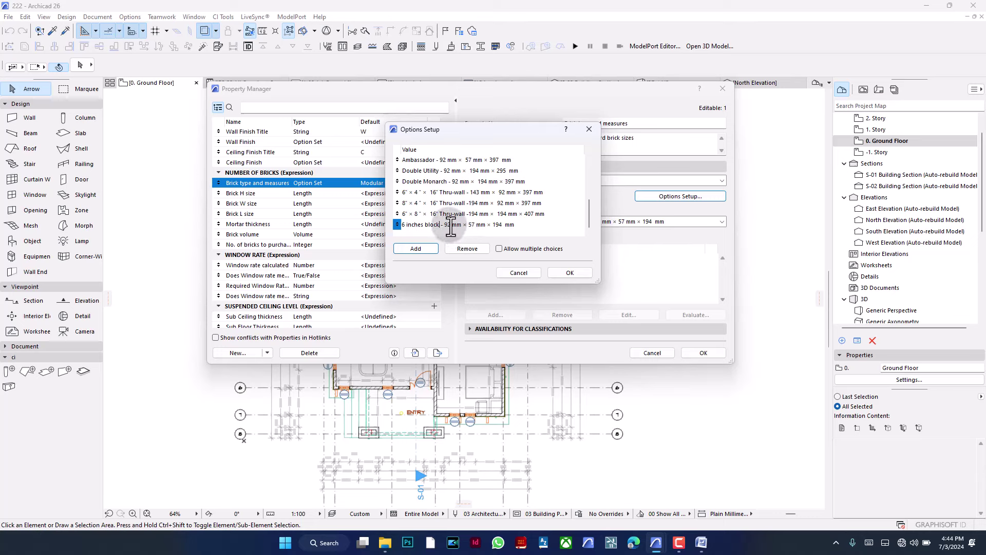
{"action": "double_click", "coordinate": [497, 224]}
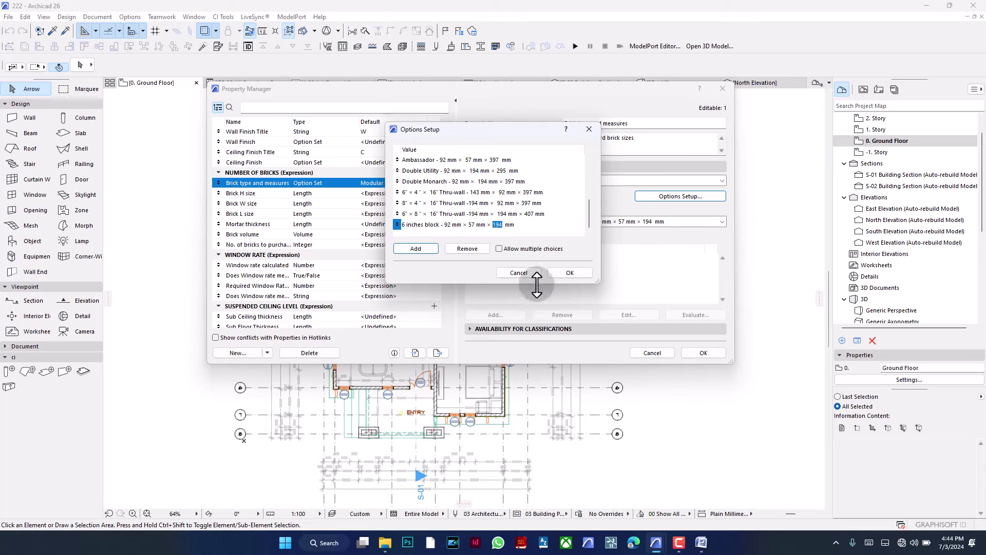
{"action": "type", "text": "450"}
{"action": "left_click", "coordinate": [451, 224]}
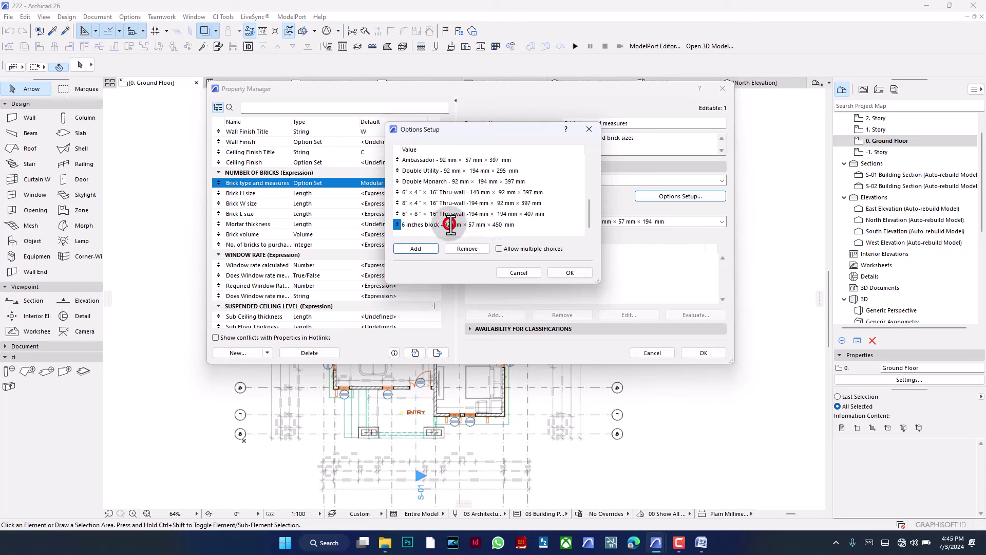
{"action": "double_click", "coordinate": [449, 224]}
{"action": "type", "text": "225"}
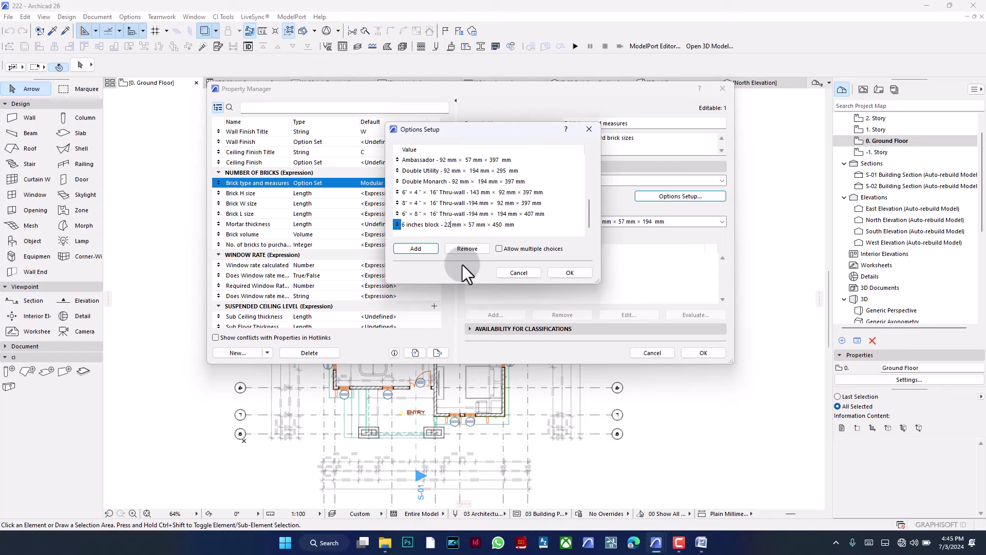
{"action": "double_click", "coordinate": [474, 225]}
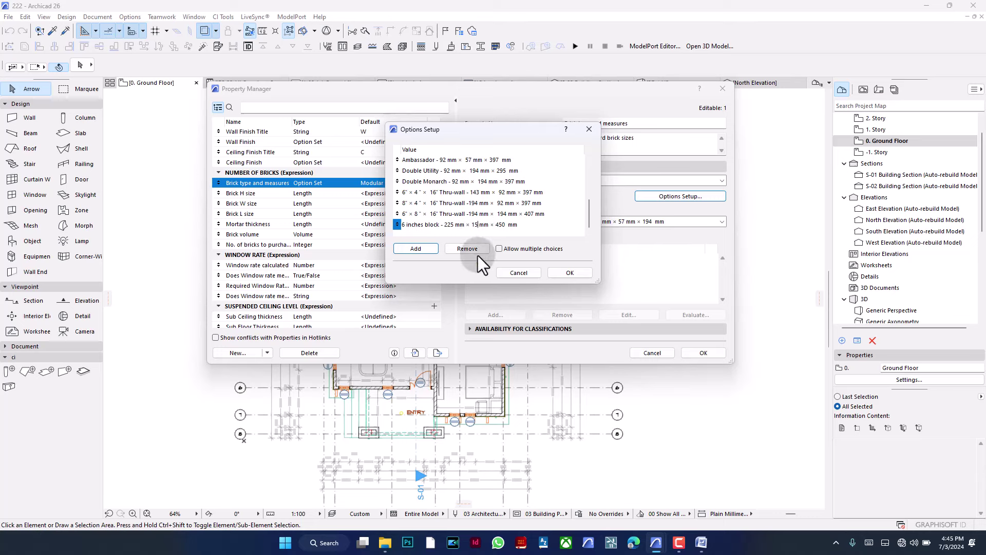
{"action": "type", "text": "150"}
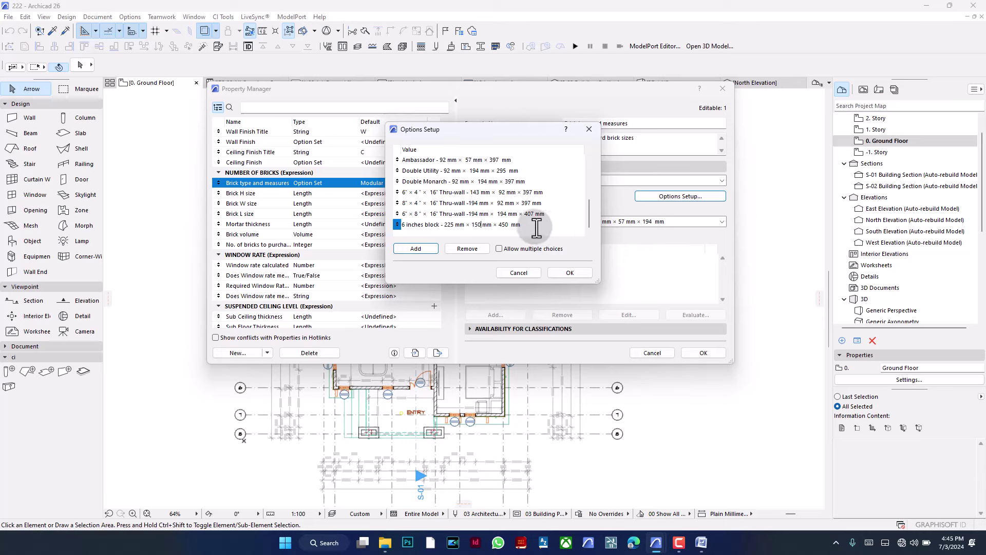
Add another option copied from the 6 inches block entry and rename its block size to 9 inches block.
{"action": "left_click", "coordinate": [421, 248]}
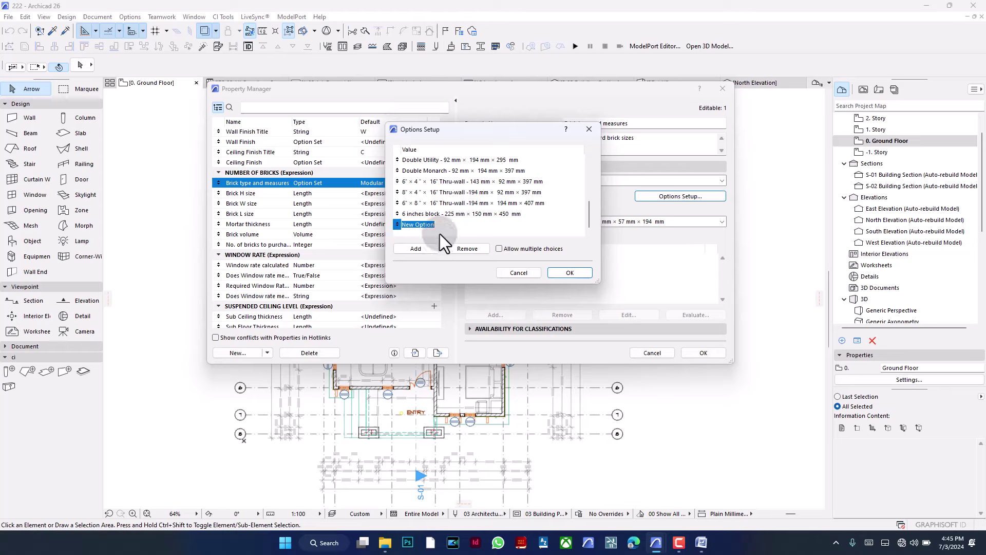
{"action": "left_click", "coordinate": [445, 216]}
{"action": "key", "text": "ctrl+c"}
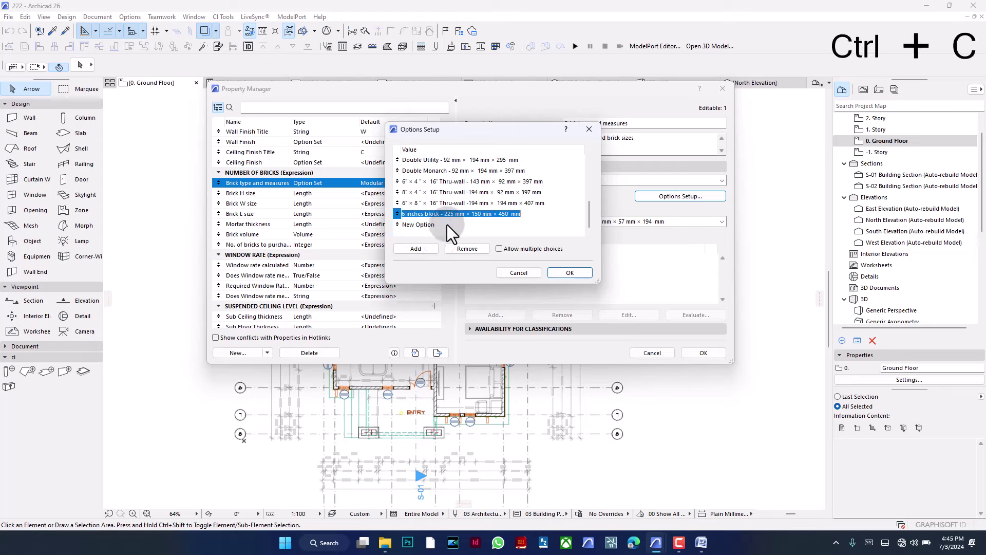
{"action": "left_click", "coordinate": [443, 226]}
{"action": "key", "text": "ctrl+v"}
{"action": "left_click", "coordinate": [405, 227]}
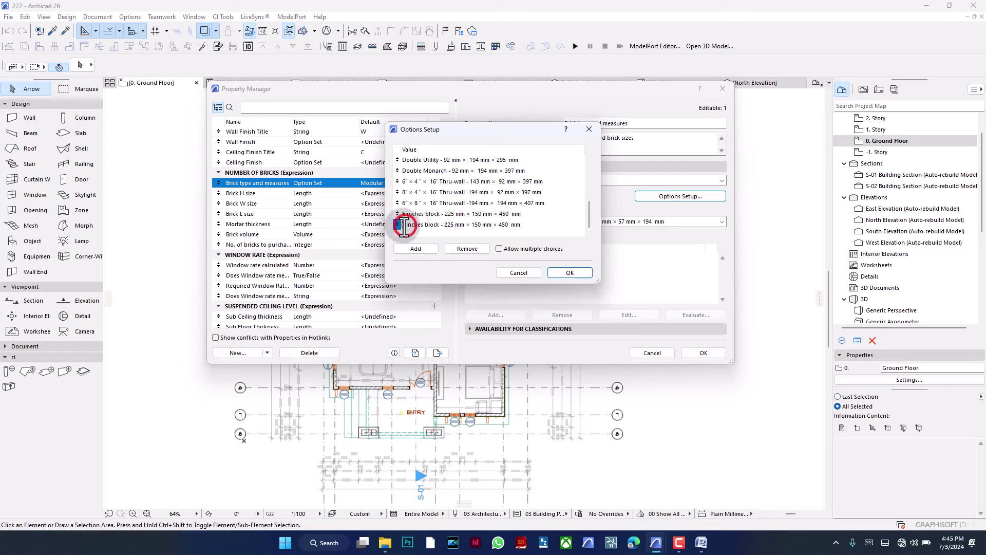
{"action": "type", "text": "9"}
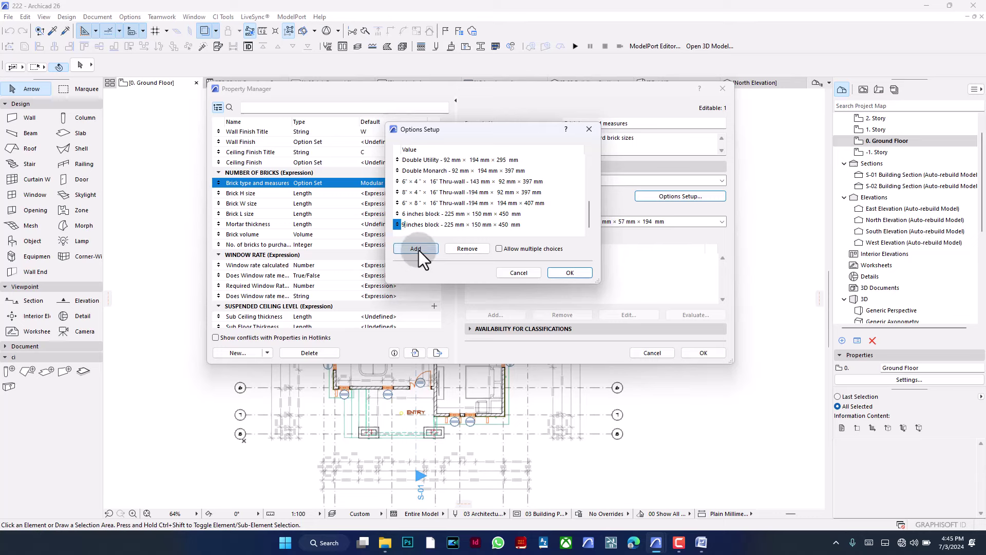
Set the 9 inches block option's middle dimension to 225 mm, and choose 6 inches block - 225 mm × 150 mm × 450 mm as the default value.
{"action": "left_click", "coordinate": [481, 225]}
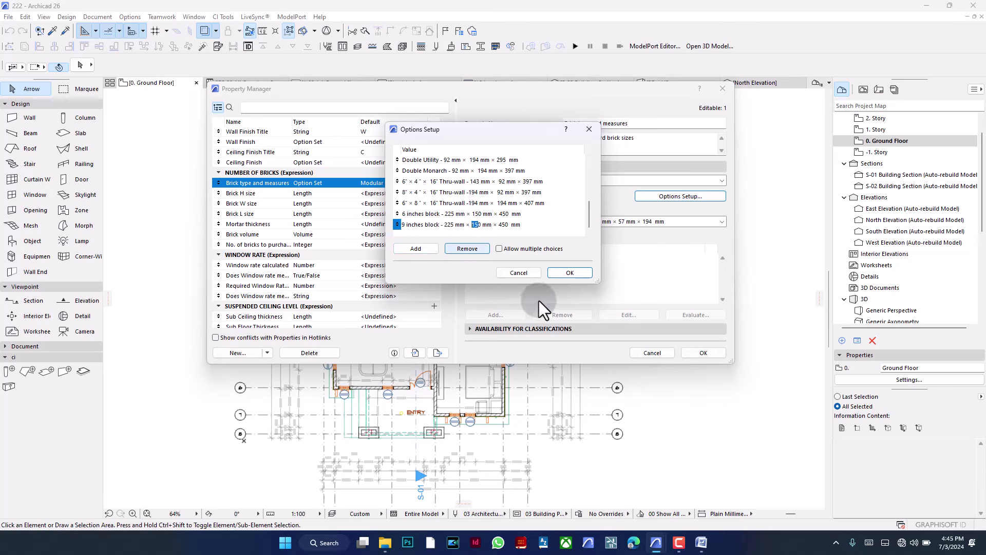
{"action": "key", "text": "BackSpace"}
{"action": "key", "text": "BackSpace"}
{"action": "type", "text": "22"}
{"action": "key", "text": "Right"}
{"action": "key", "text": "BackSpace"}
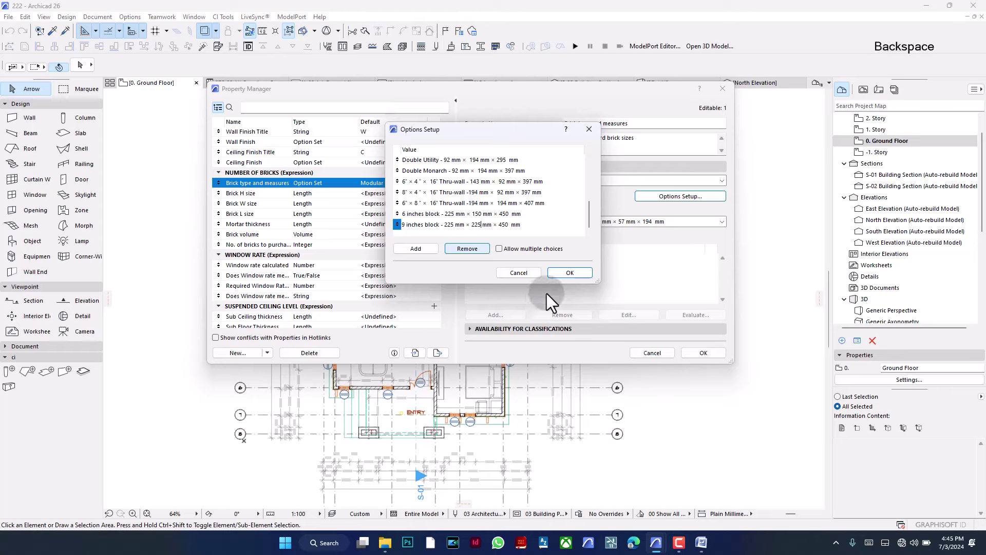
{"action": "type", "text": "5"}
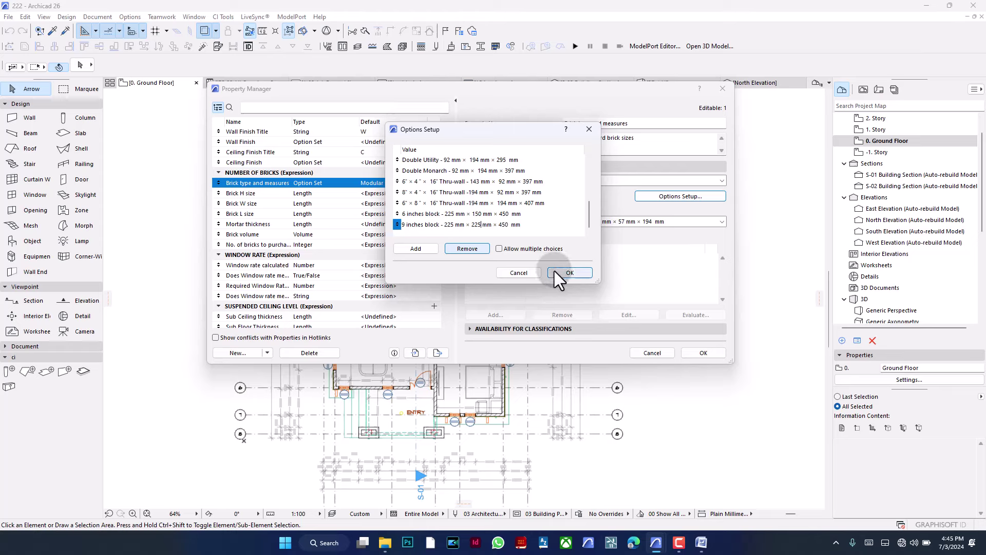
{"action": "left_click", "coordinate": [558, 275]}
{"action": "left_click", "coordinate": [578, 220]}
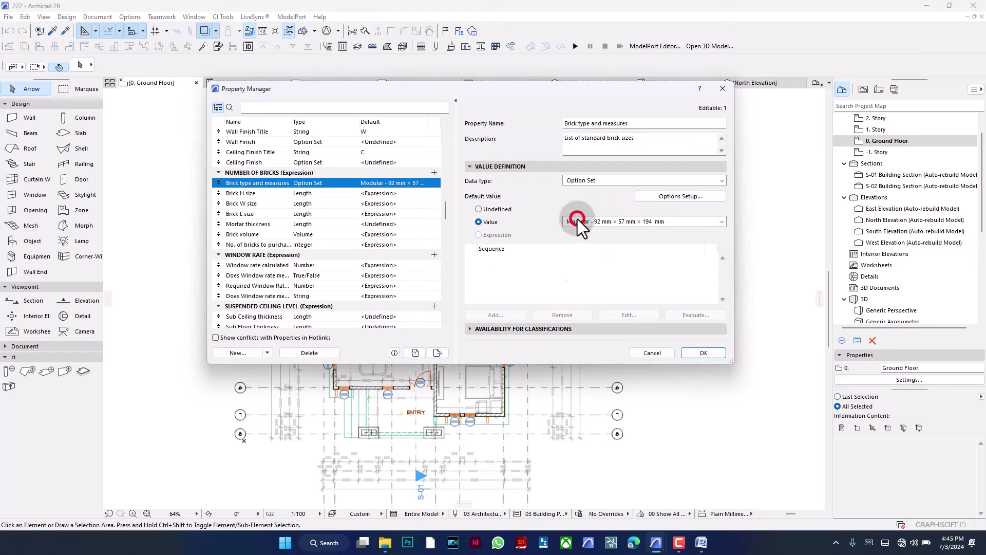
{"action": "left_click", "coordinate": [591, 354]}
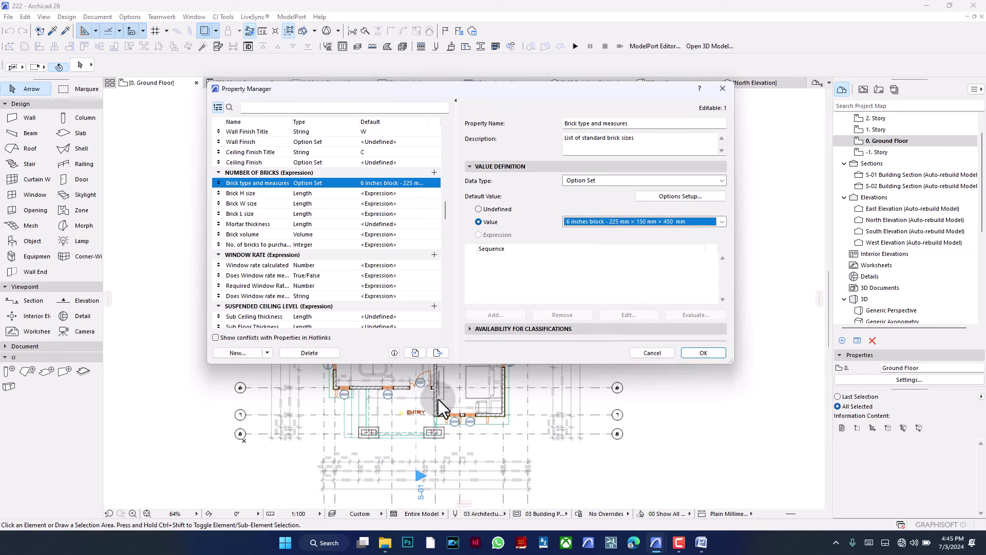
Try making the Brick type and measures property available for all classifications, and restore the Custom availability.
{"action": "left_click", "coordinate": [510, 328]}
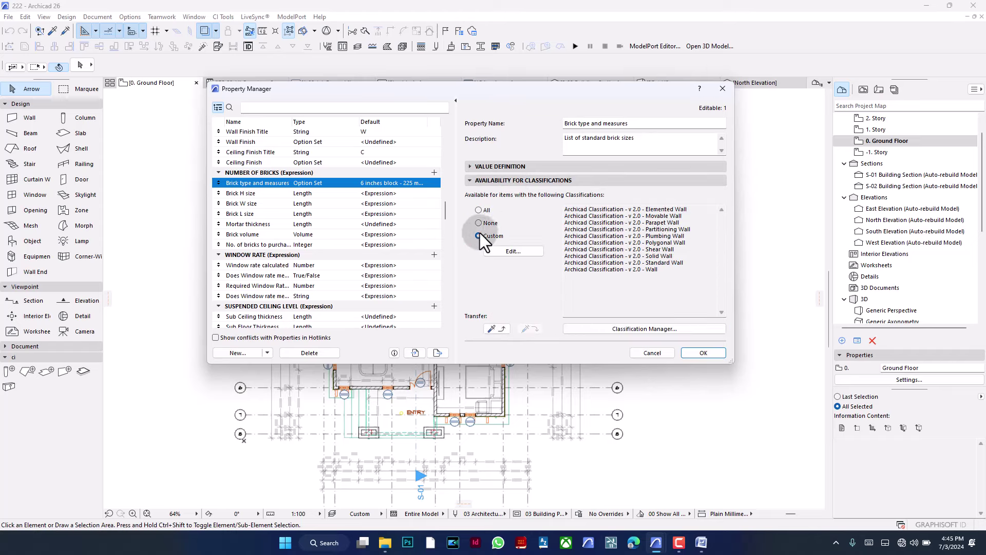
{"action": "left_click", "coordinate": [478, 211]}
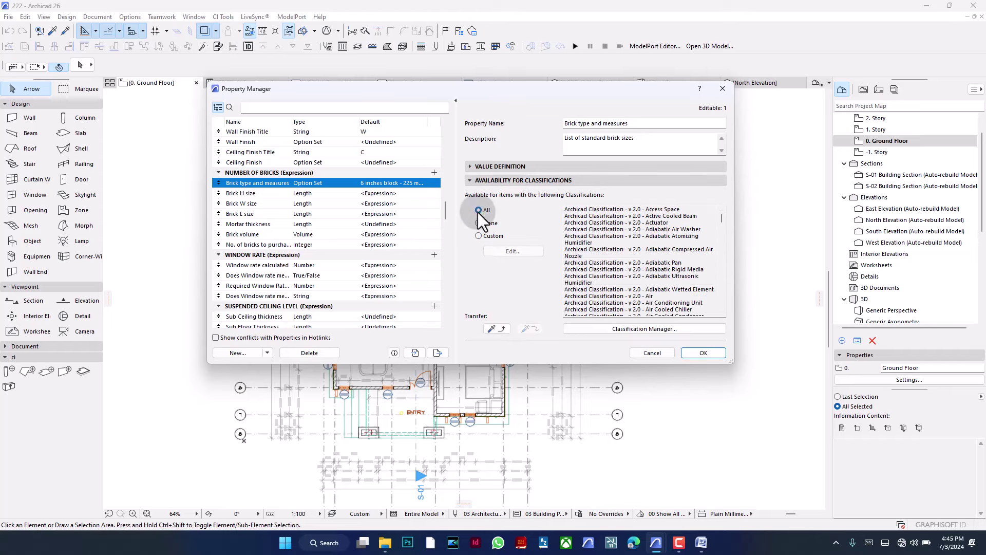
{"action": "scroll", "coordinate": [621, 257], "scroll_direction": "down", "scroll_amount": 10}
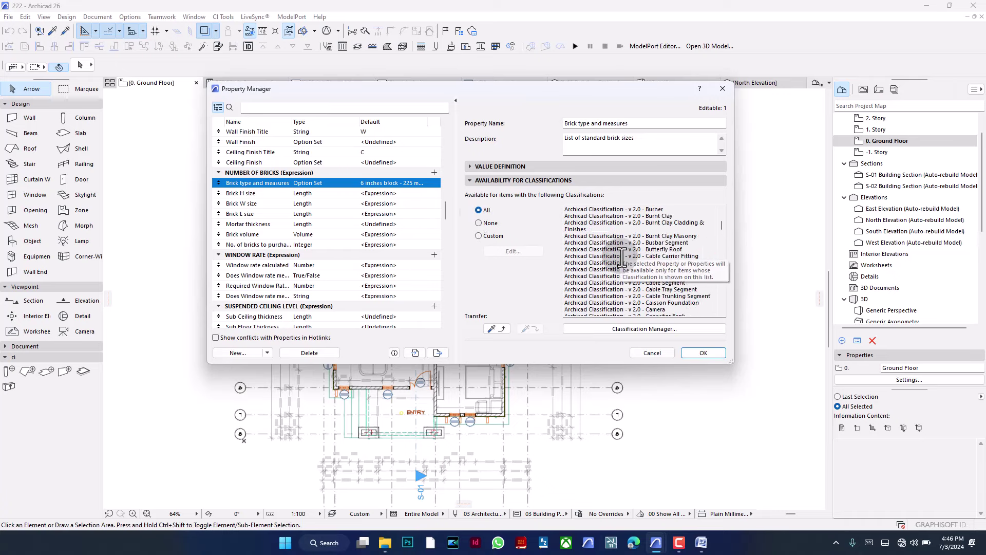
{"action": "scroll", "coordinate": [621, 257], "scroll_direction": "down", "scroll_amount": 5}
{"action": "left_click", "coordinate": [492, 236]}
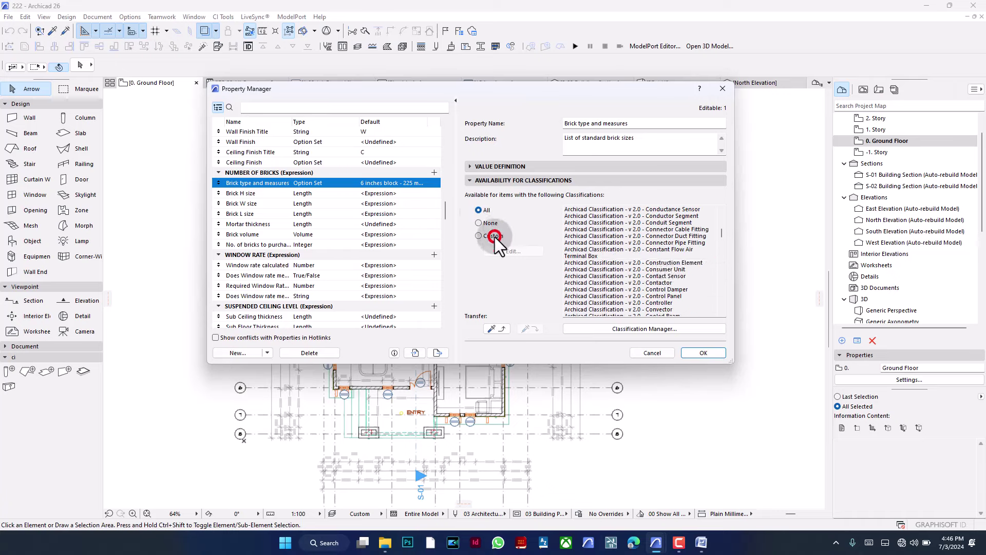
Examine the custom availability tree down to the Wall classification under Elements and Construction Element, and accept it.
{"action": "left_click", "coordinate": [511, 250]}
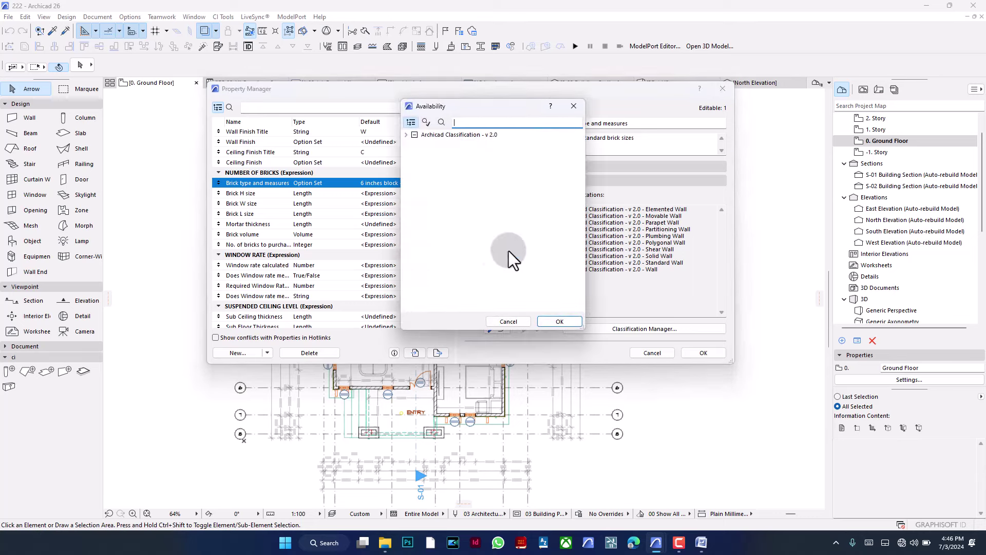
{"action": "left_click", "coordinate": [406, 134]}
{"action": "left_click", "coordinate": [411, 165]}
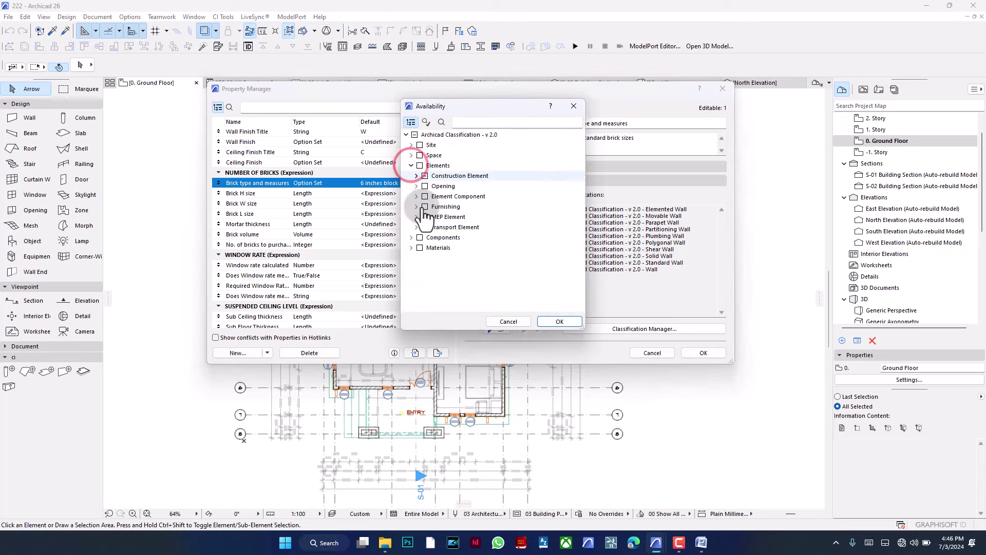
{"action": "left_click", "coordinate": [416, 176]}
{"action": "left_click", "coordinate": [430, 155]}
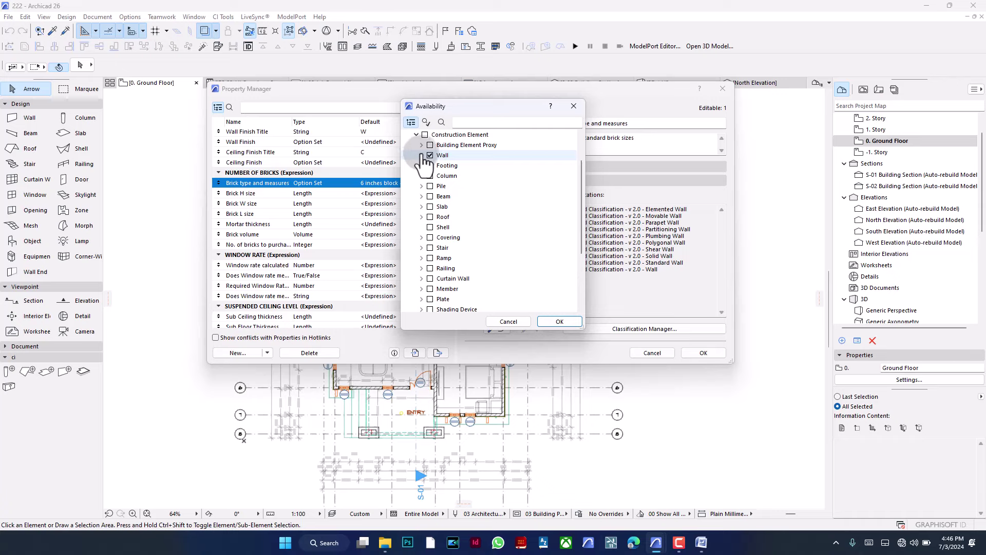
{"action": "left_click", "coordinate": [421, 155]}
{"action": "left_click", "coordinate": [421, 155]}
{"action": "left_click", "coordinate": [565, 319]}
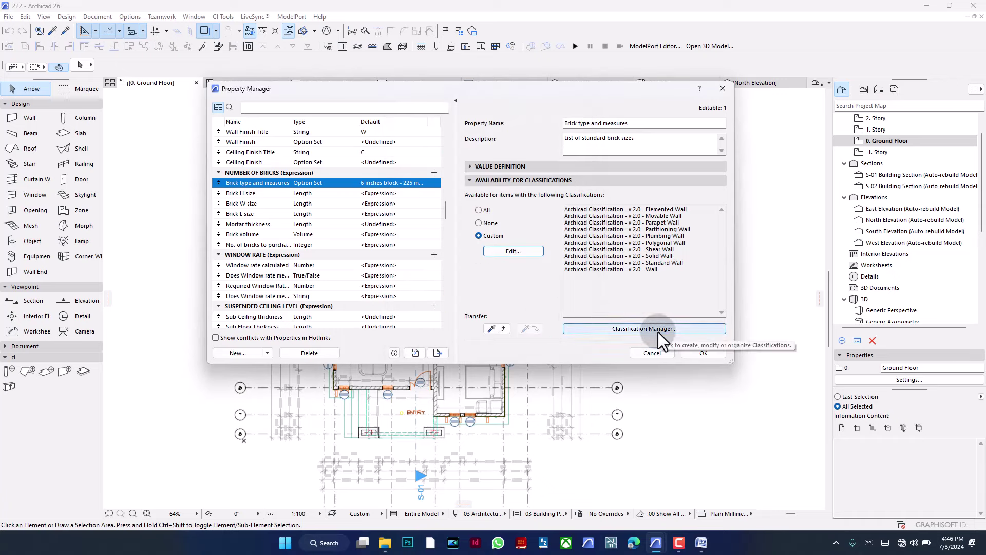
Give the Mortar thickness property a default value of 25 with Length as its data type.
{"action": "left_click", "coordinate": [296, 224]}
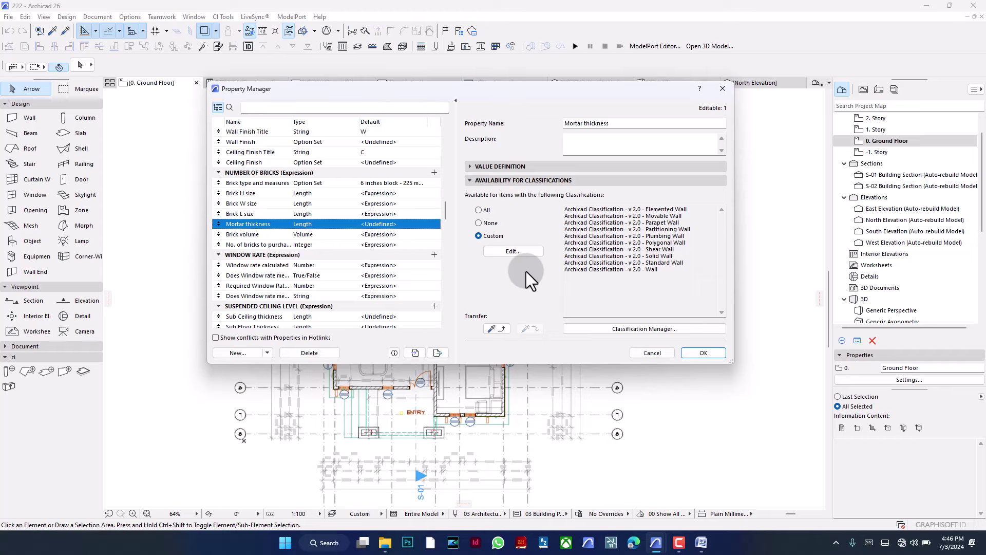
{"action": "left_click", "coordinate": [389, 227]}
{"action": "left_click", "coordinate": [506, 166]}
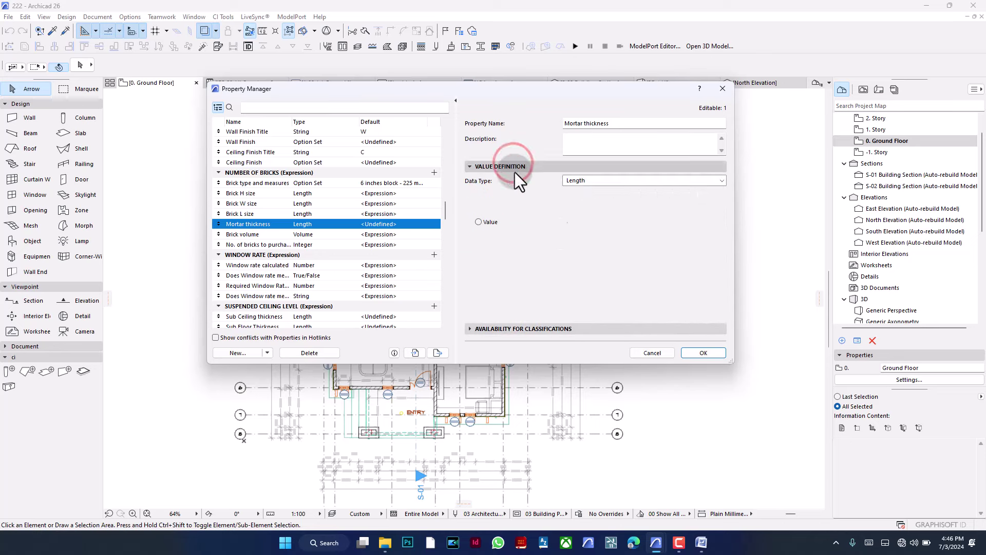
{"action": "left_click", "coordinate": [490, 222]}
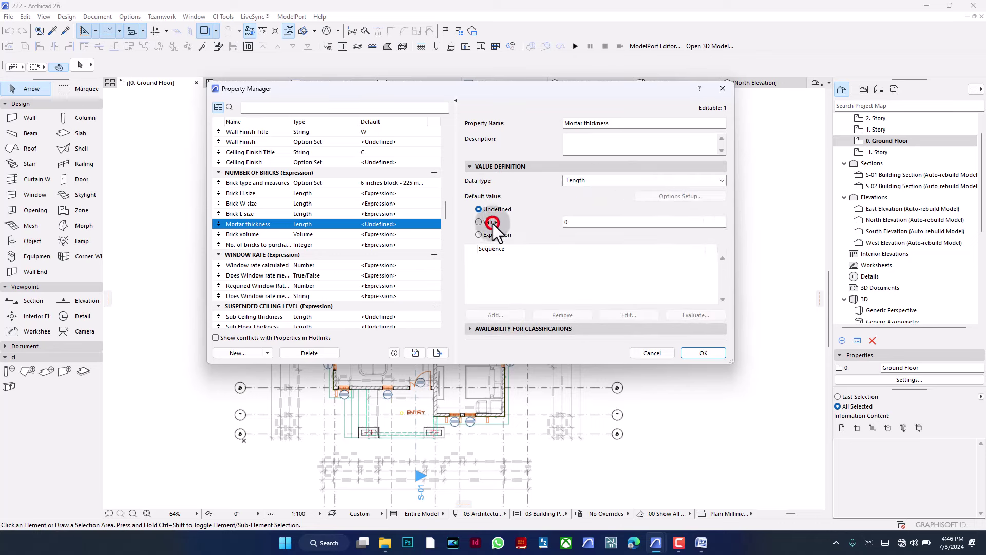
{"action": "left_click", "coordinate": [483, 209]}
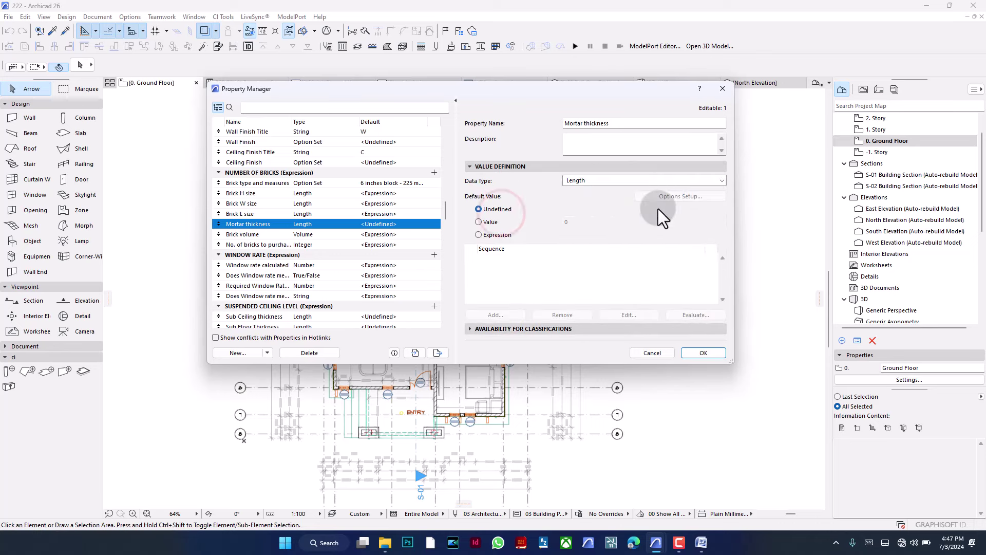
{"action": "left_click", "coordinate": [490, 224]}
{"action": "left_click", "coordinate": [564, 222]}
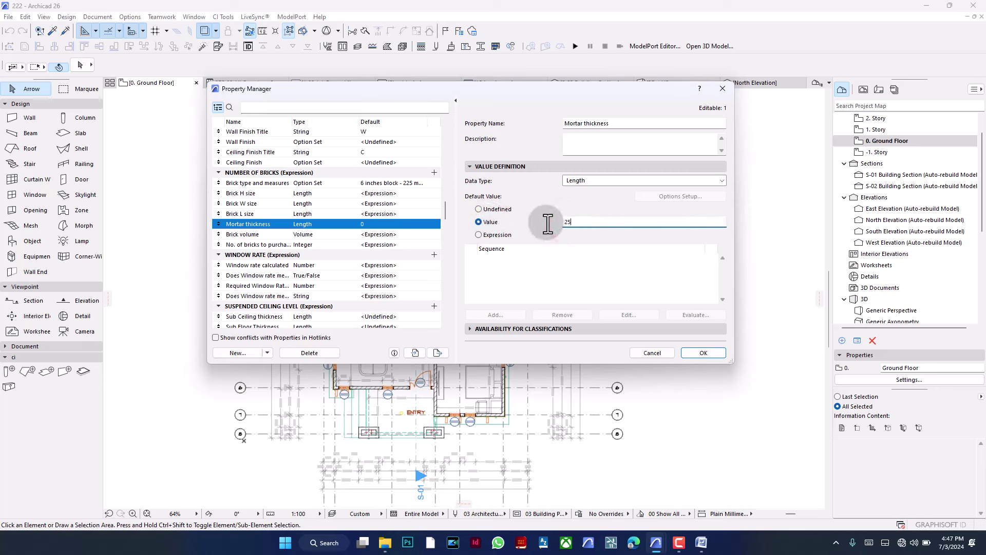
{"action": "type", "text": "25"}
{"action": "left_click", "coordinate": [584, 182]}
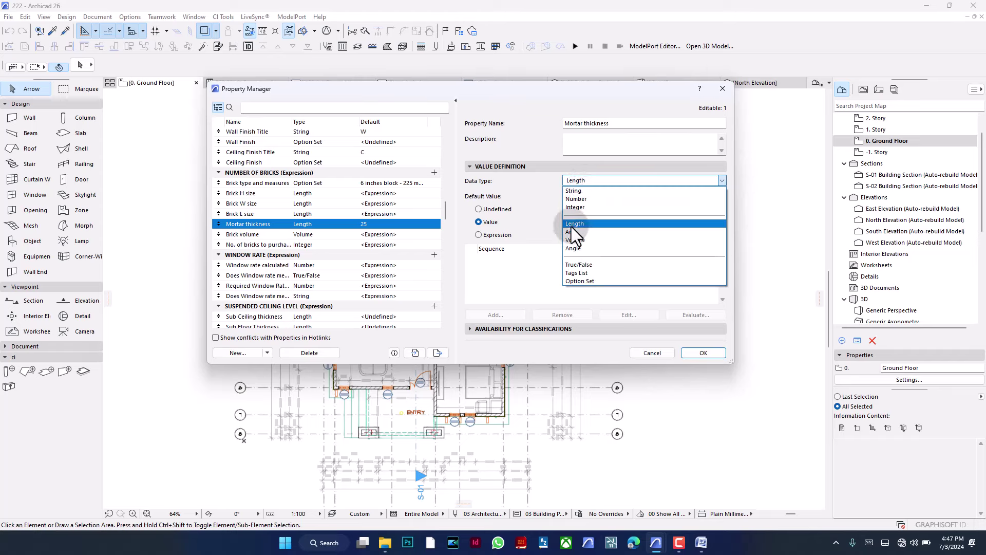
{"action": "left_click", "coordinate": [551, 195]}
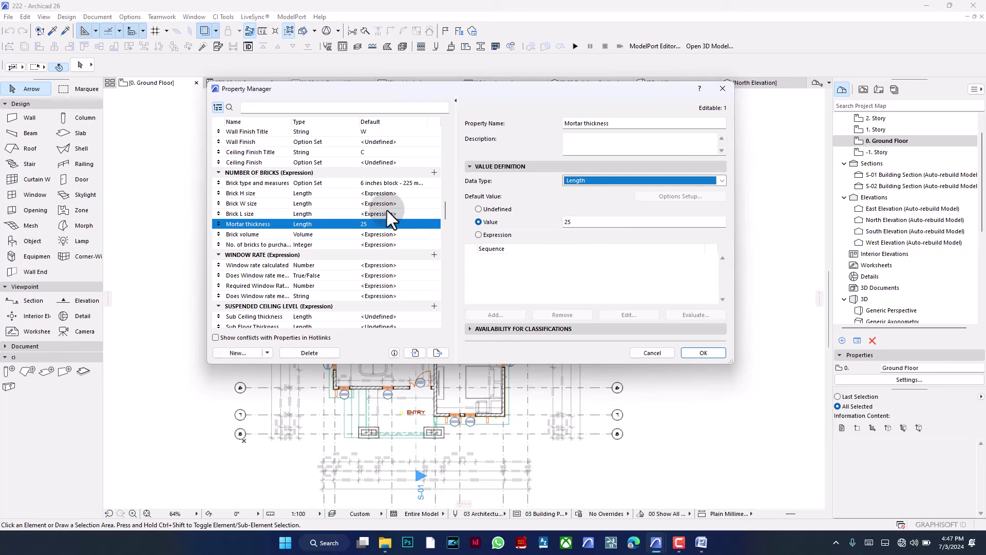
Review the Brick H size expression and the other brick-count properties, and save the property changes.
{"action": "left_click", "coordinate": [388, 195]}
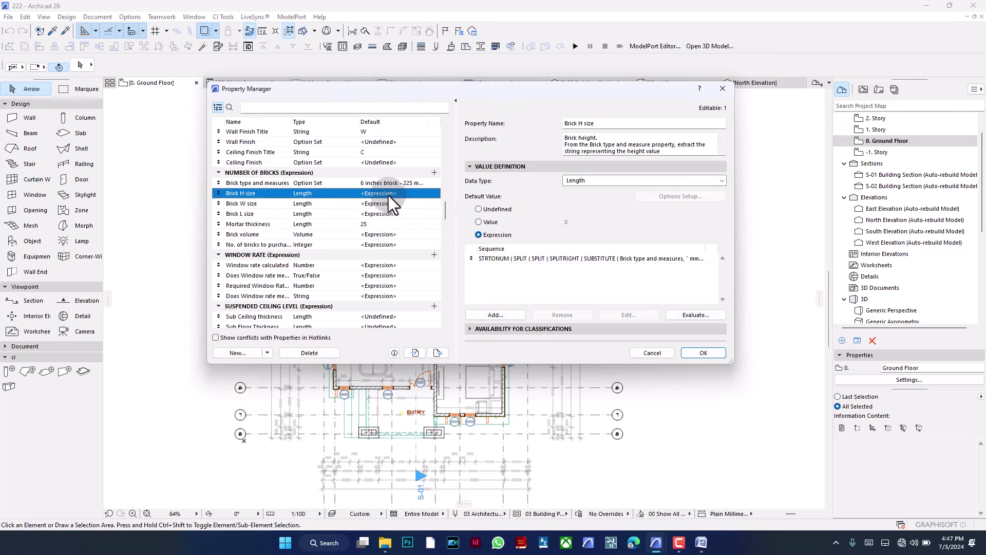
{"action": "left_click", "coordinate": [327, 186]}
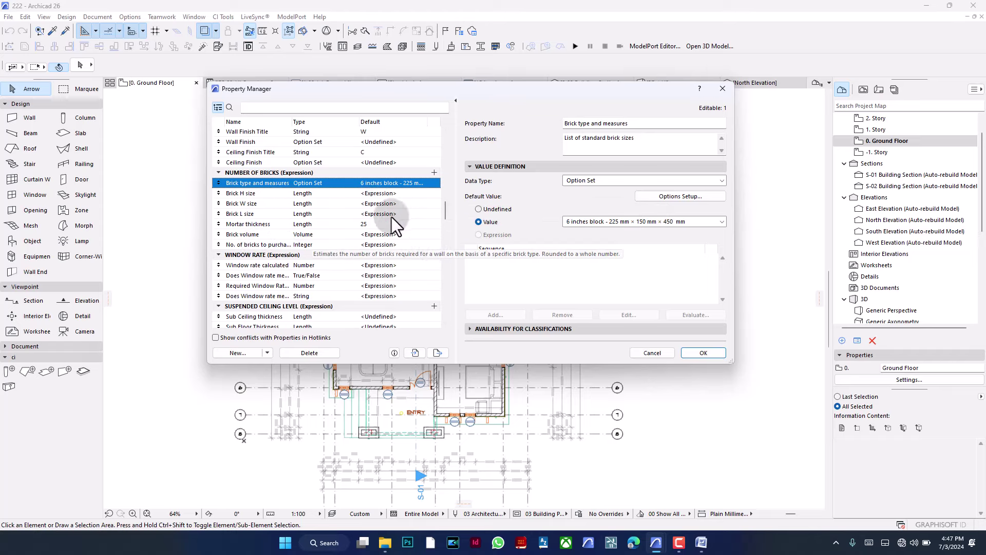
{"action": "scroll", "coordinate": [365, 204], "scroll_direction": "down", "scroll_amount": 5}
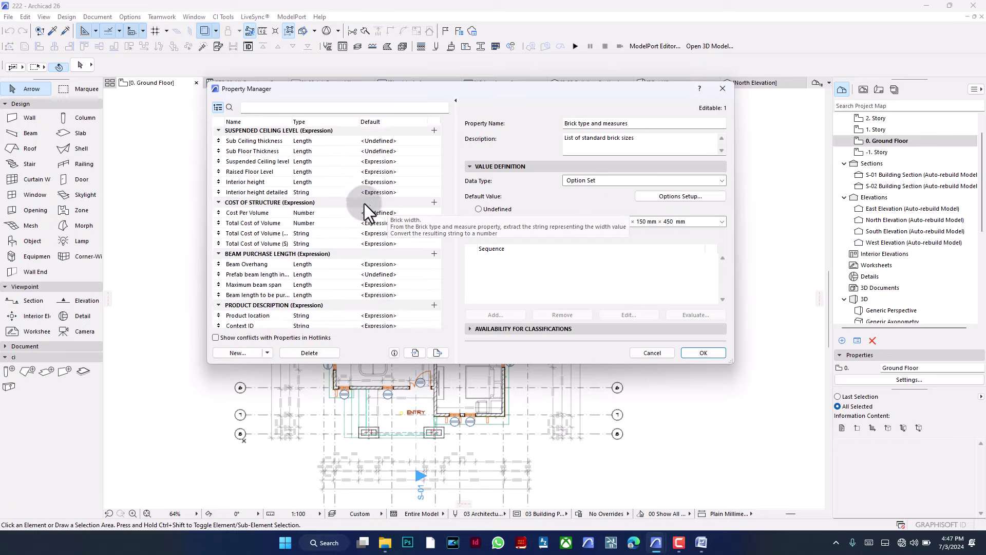
{"action": "scroll", "coordinate": [365, 203], "scroll_direction": "up", "scroll_amount": 5}
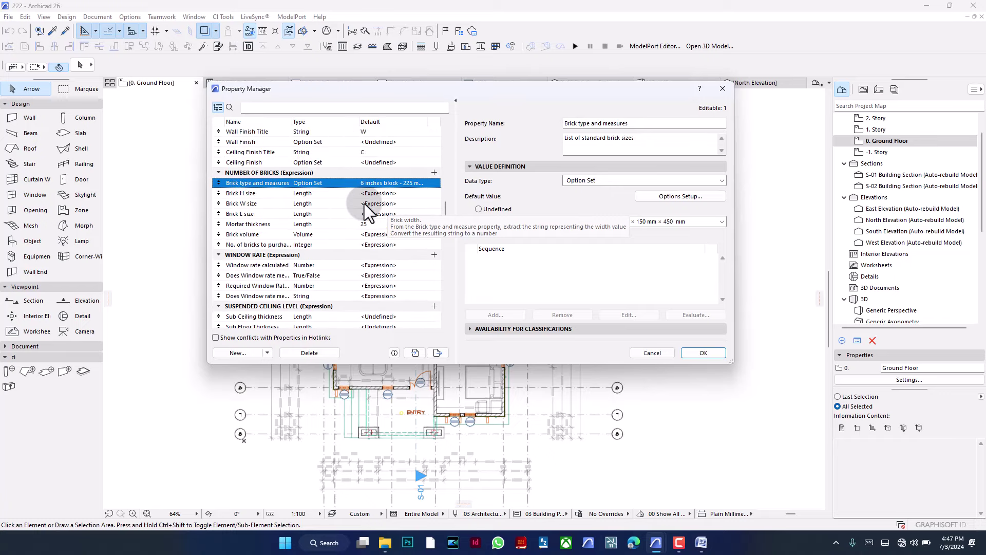
{"action": "left_click", "coordinate": [708, 353]}
Inspect the building in the 3D view, selecting in turn the entrance parapet wall, the neighbouring parapet wall and the low base wall.
{"action": "middle_click_drag", "start_coordinate": [634, 275], "coordinate": [640, 278]}
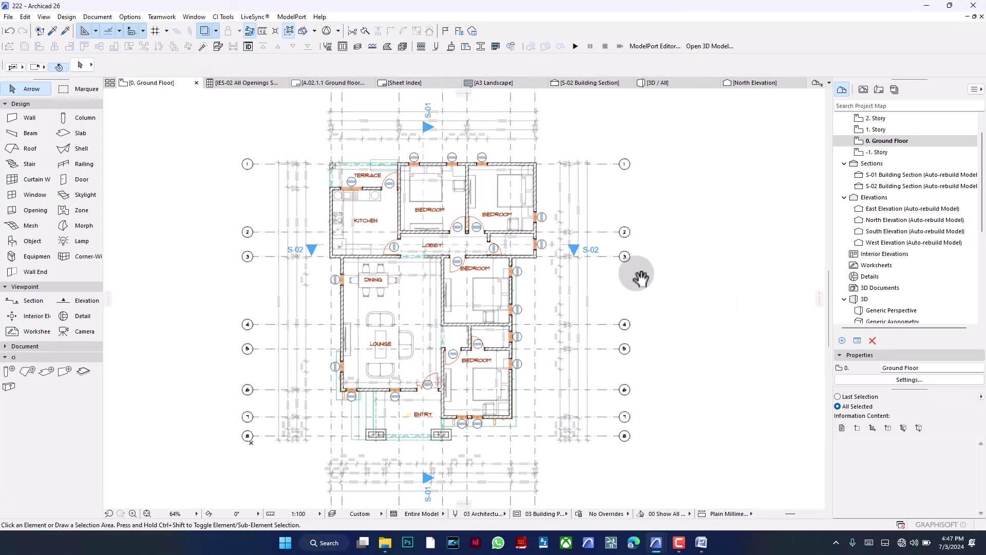
{"action": "left_click", "coordinate": [662, 84]}
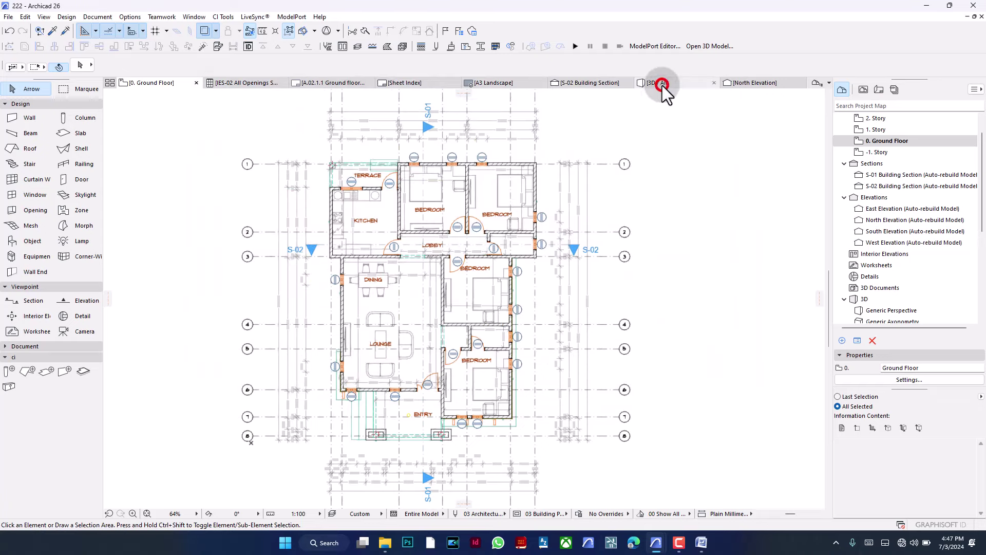
{"action": "middle_click_drag", "start_coordinate": [565, 170], "coordinate": [542, 166]}
{"action": "left_click", "coordinate": [503, 195]}
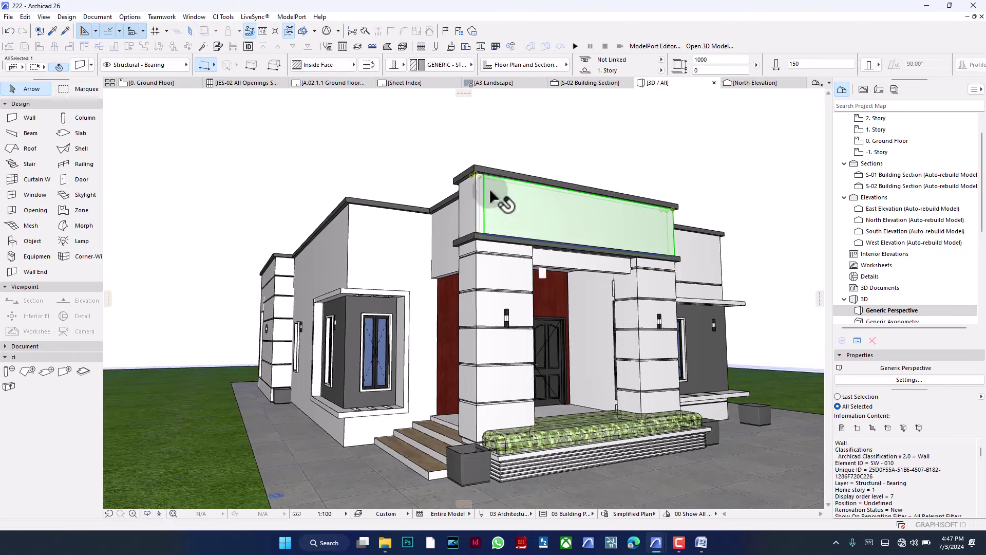
{"action": "left_click", "coordinate": [385, 231]}
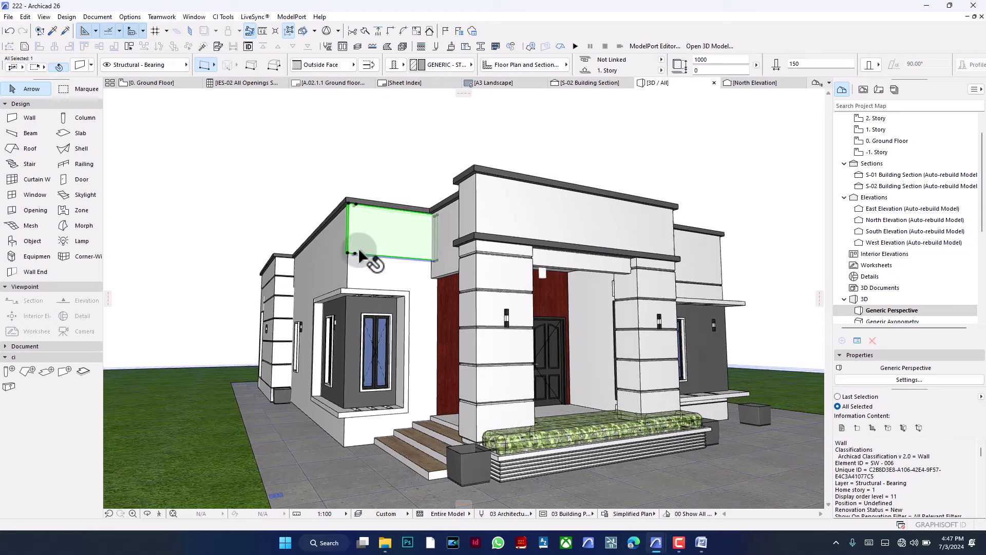
{"action": "left_click", "coordinate": [312, 416]}
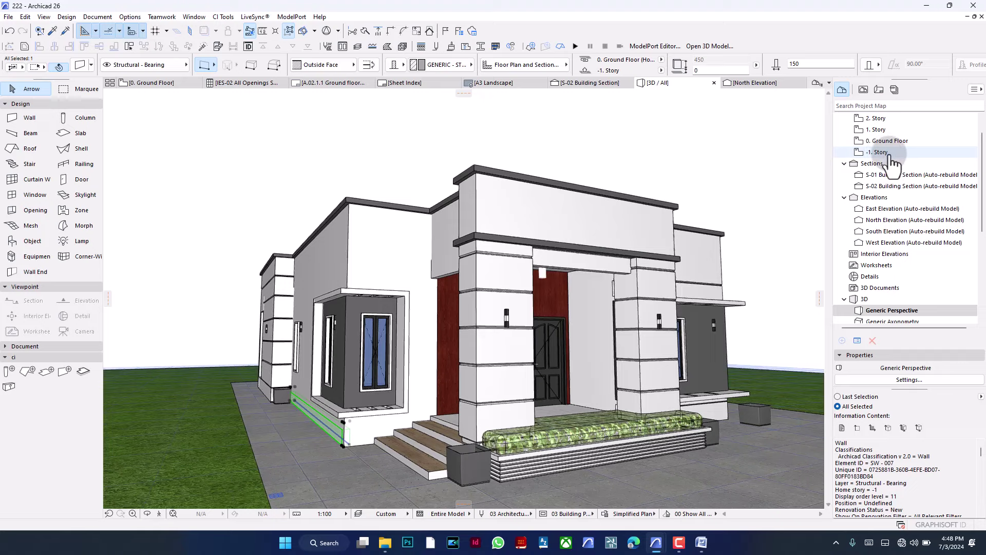
Examine the walls on the -1. Story and 1. Story plans, selecting the 1. Story outer wall that runs between grid lines 3 and 7.
{"action": "left_click", "coordinate": [154, 83]}
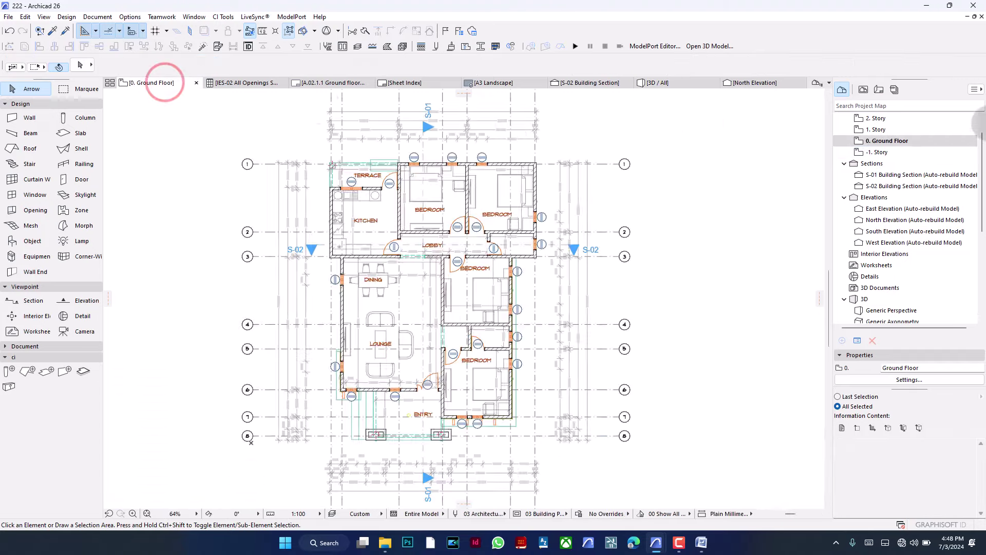
{"action": "double_click", "coordinate": [911, 152]}
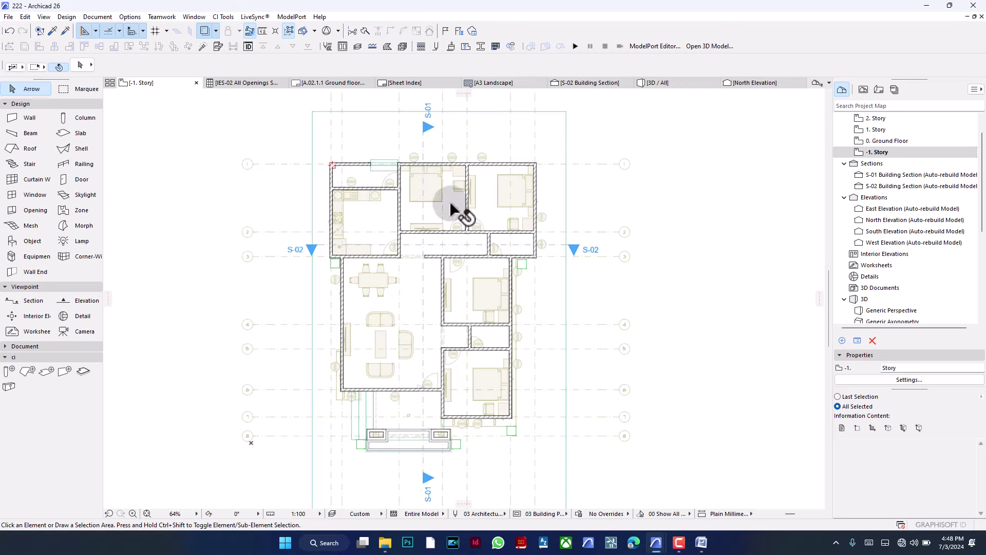
{"action": "double_click", "coordinate": [878, 129]}
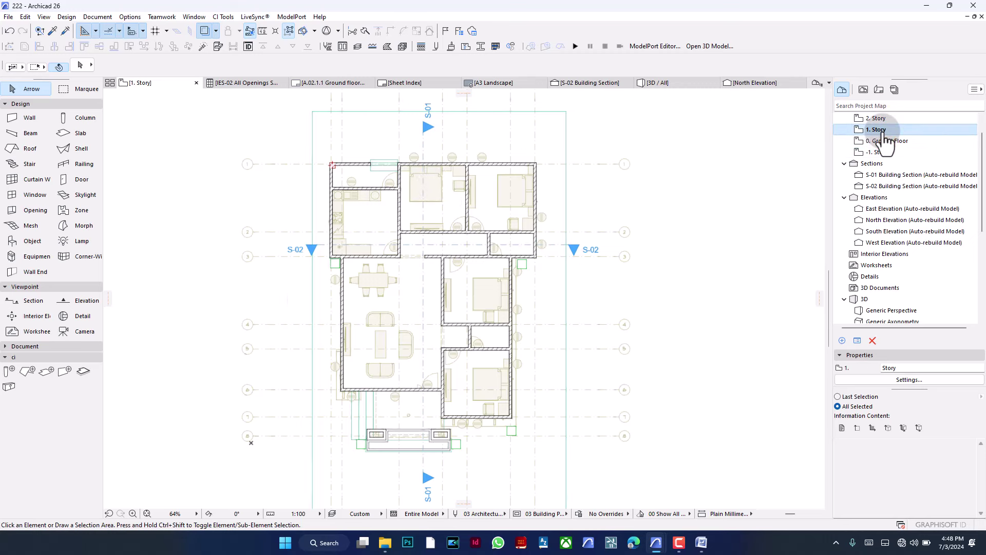
{"action": "scroll", "coordinate": [509, 286], "scroll_direction": "up", "scroll_amount": 4}
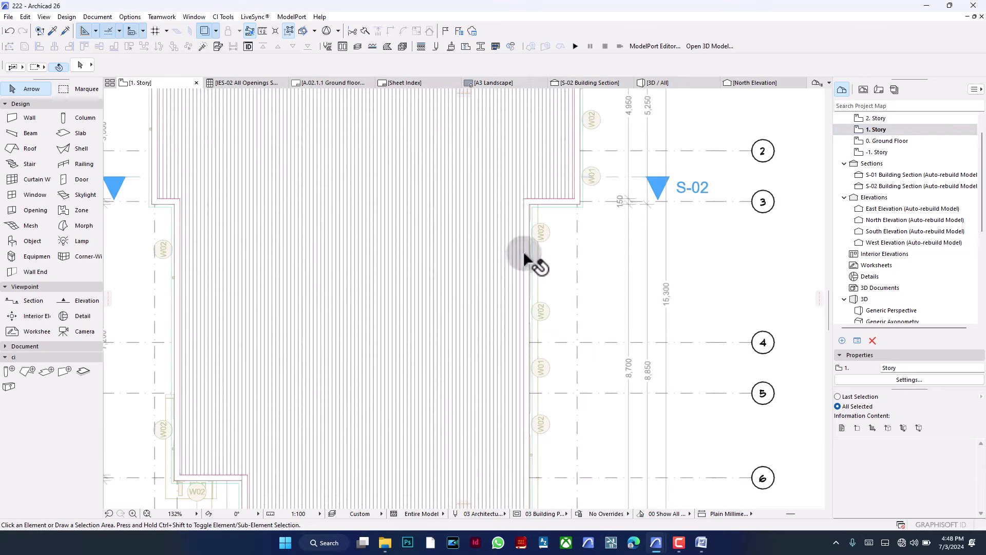
{"action": "left_click", "coordinate": [523, 250]}
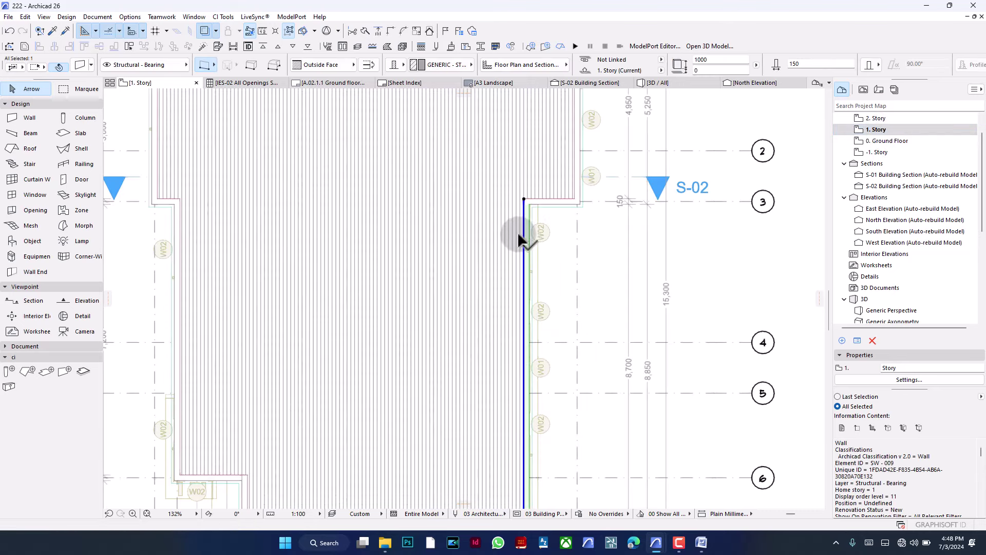
{"action": "scroll", "coordinate": [518, 232], "scroll_direction": "down", "scroll_amount": 3}
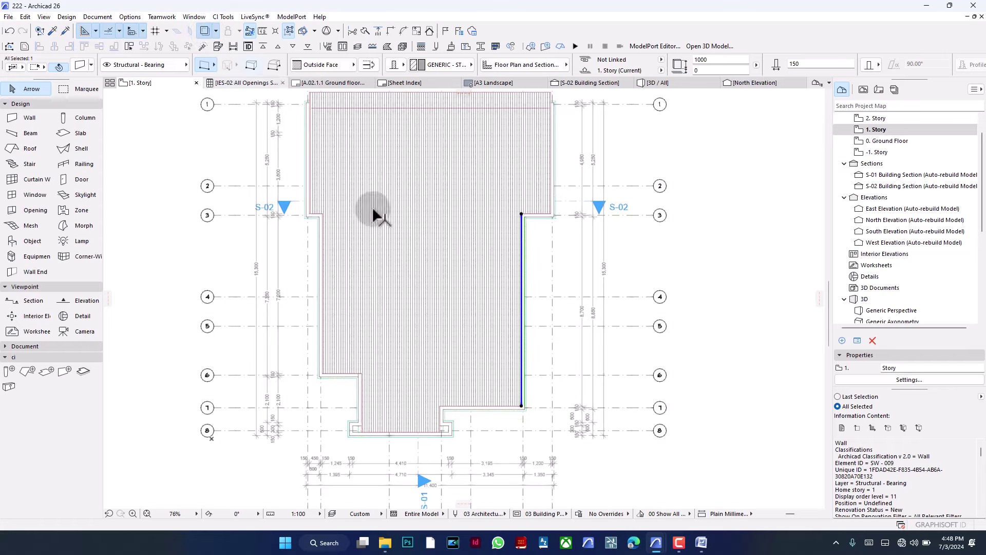
Add the short return wall at grid line 3 and the outer wall between grid lines 1 and 3 to the selection, and clear the selection.
{"action": "left_click", "coordinate": [544, 214], "text": "shift"}
{"action": "left_click", "coordinate": [550, 123], "text": "shift"}
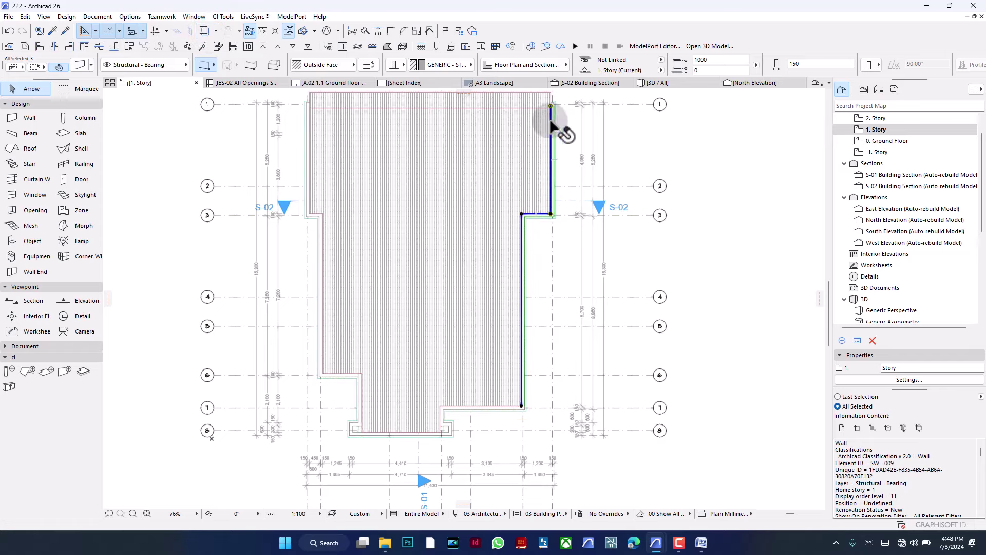
{"action": "left_click", "coordinate": [724, 195]}
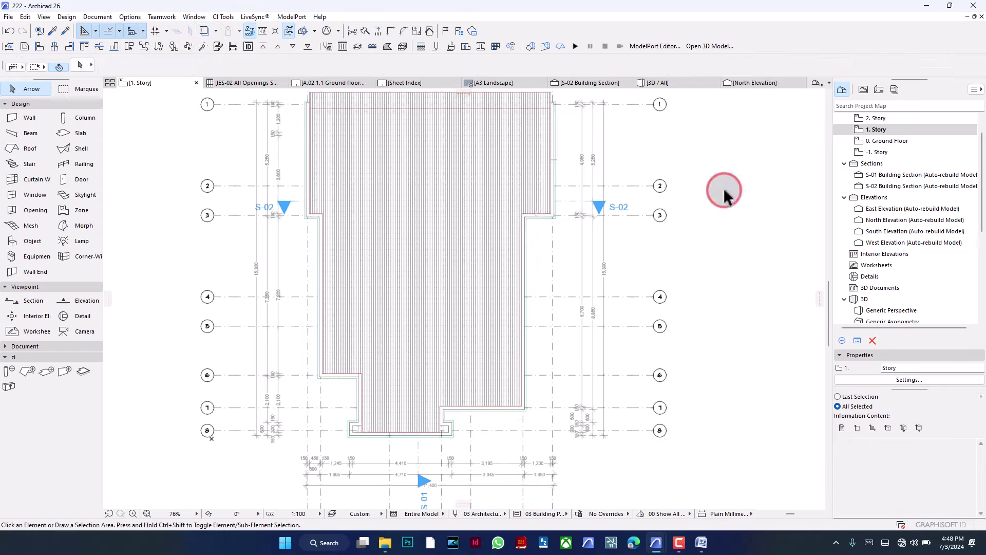
Select all walls of the building in the 3D view and inspect them around the entrance.
{"action": "left_click", "coordinate": [659, 83]}
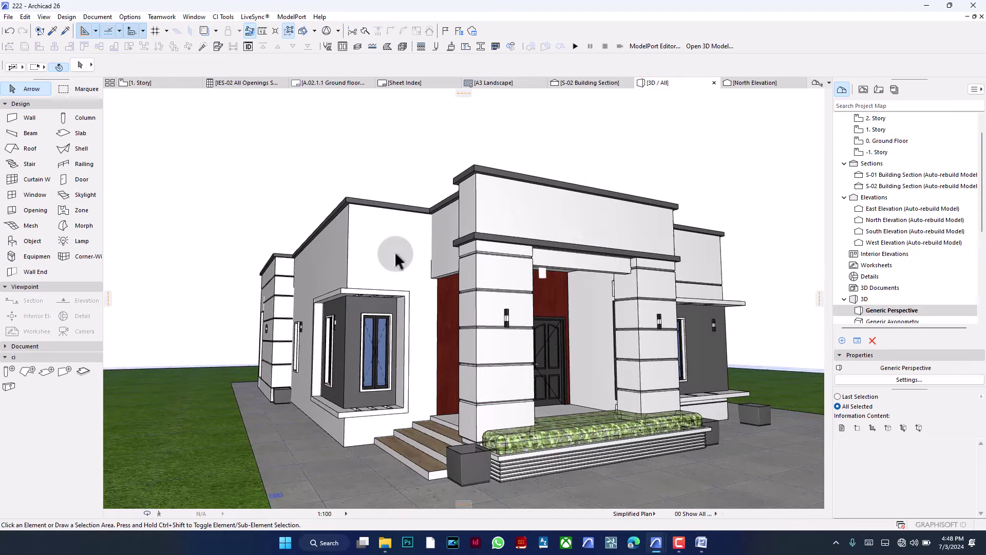
{"action": "middle_click_drag", "start_coordinate": [462, 260], "coordinate": [524, 324], "text": "shift"}
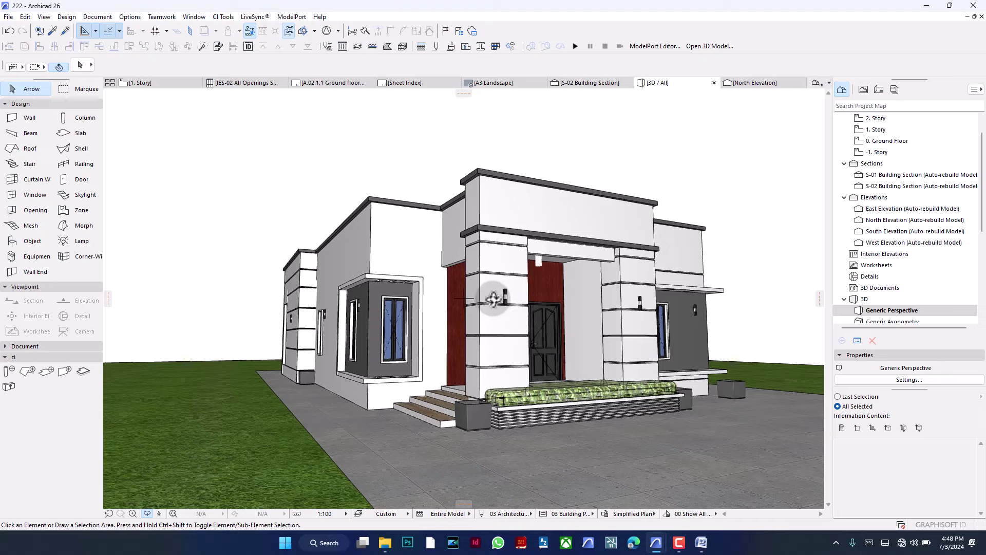
{"action": "middle_click_drag", "start_coordinate": [486, 293], "coordinate": [529, 293]}
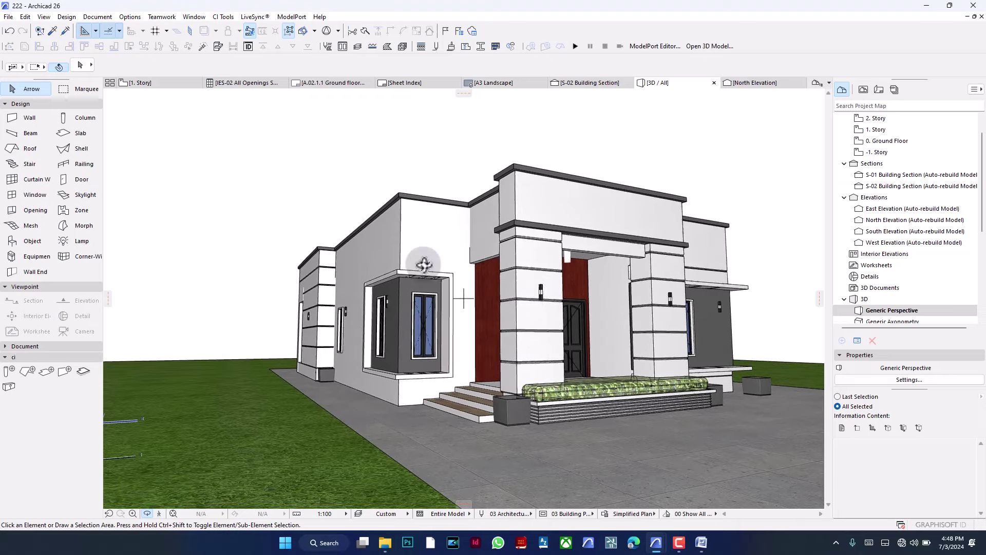
{"action": "key", "text": "Escape"}
{"action": "left_click", "coordinate": [24, 118]}
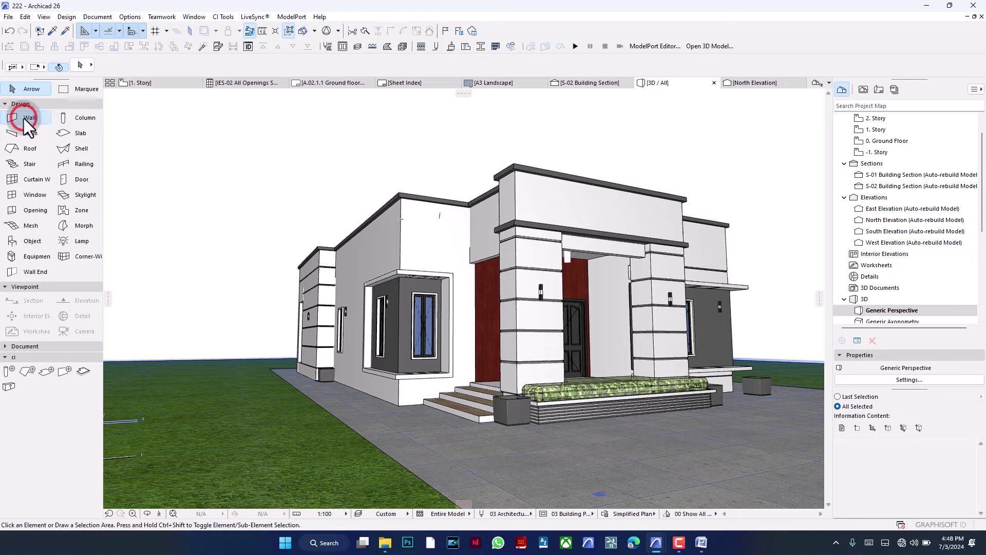
{"action": "key", "text": "ctrl+a"}
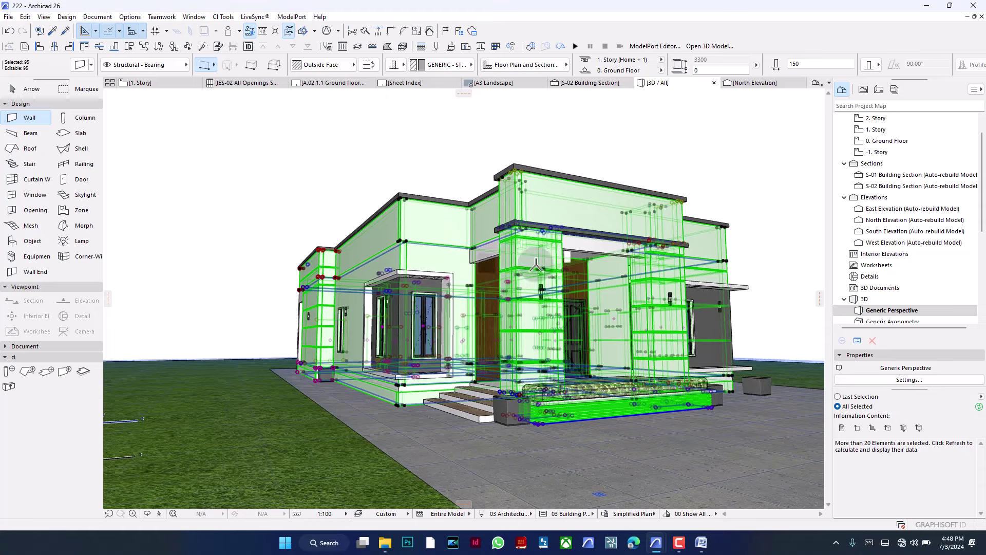
{"action": "scroll", "coordinate": [594, 231], "scroll_direction": "up", "scroll_amount": 5}
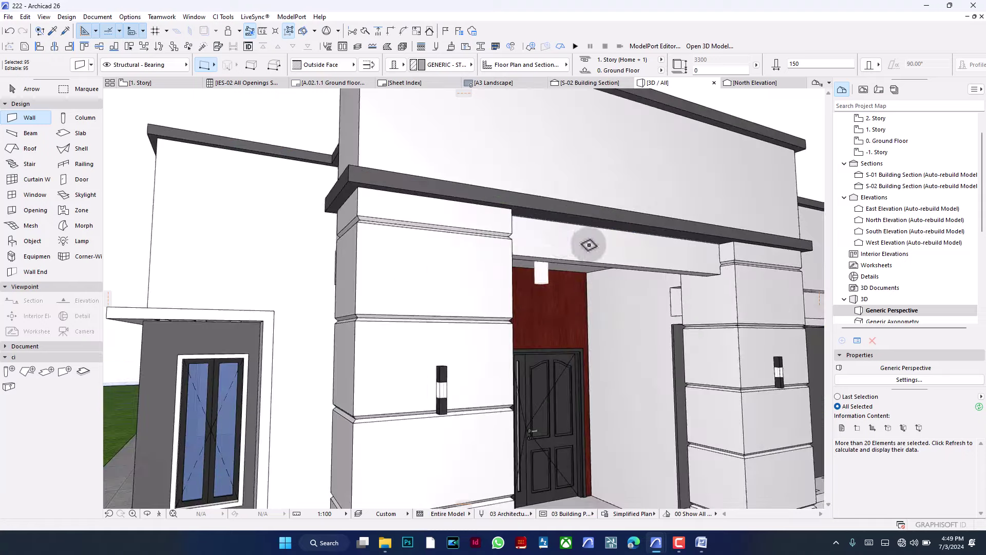
{"action": "middle_click_drag", "start_coordinate": [557, 242], "coordinate": [511, 237], "text": "shift"}
{"action": "scroll", "coordinate": [511, 238], "scroll_direction": "down", "scroll_amount": 8}
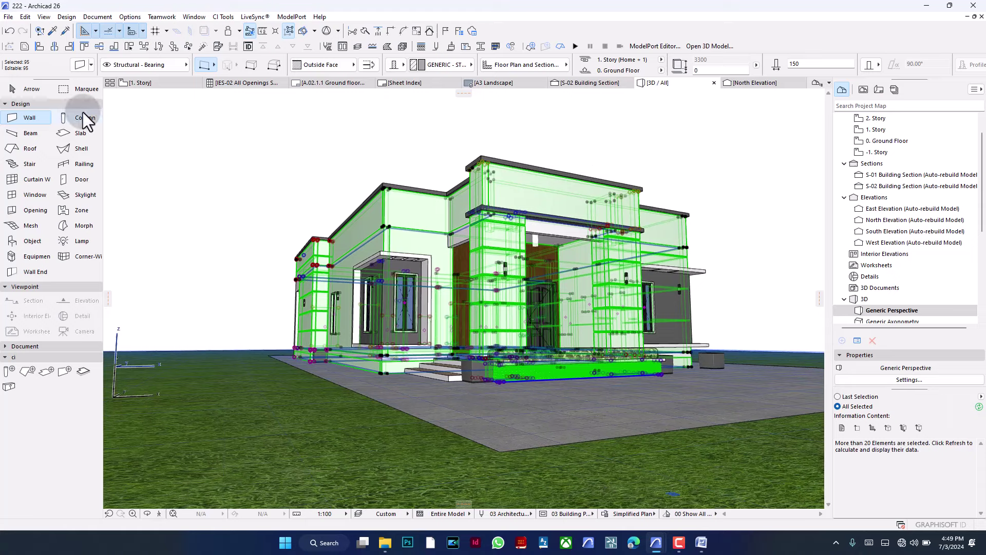
Open the settings of the selected walls, expand only Classification and Properties, and enlarge the dialog to show more properties.
{"action": "left_click", "coordinate": [78, 65]}
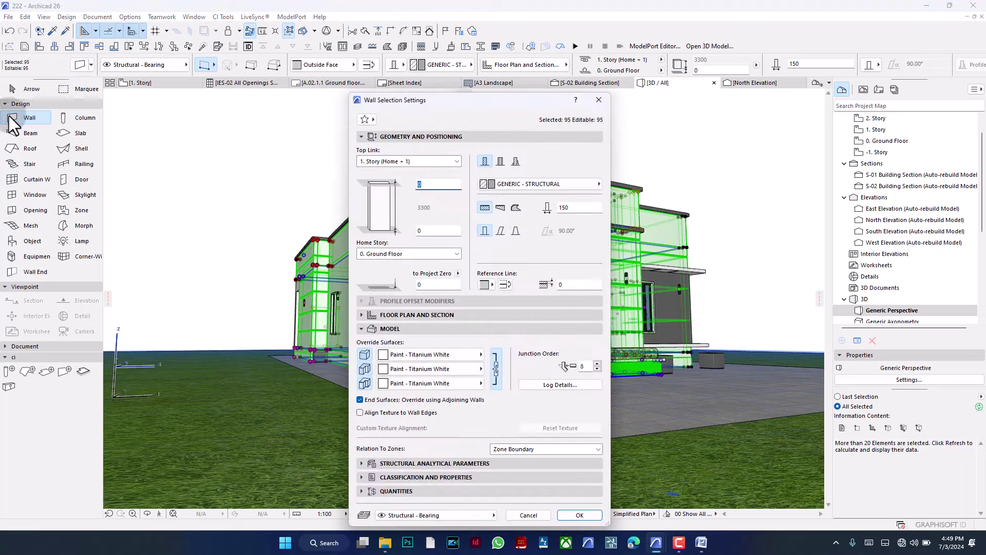
{"action": "key", "text": "ctrl+t"}
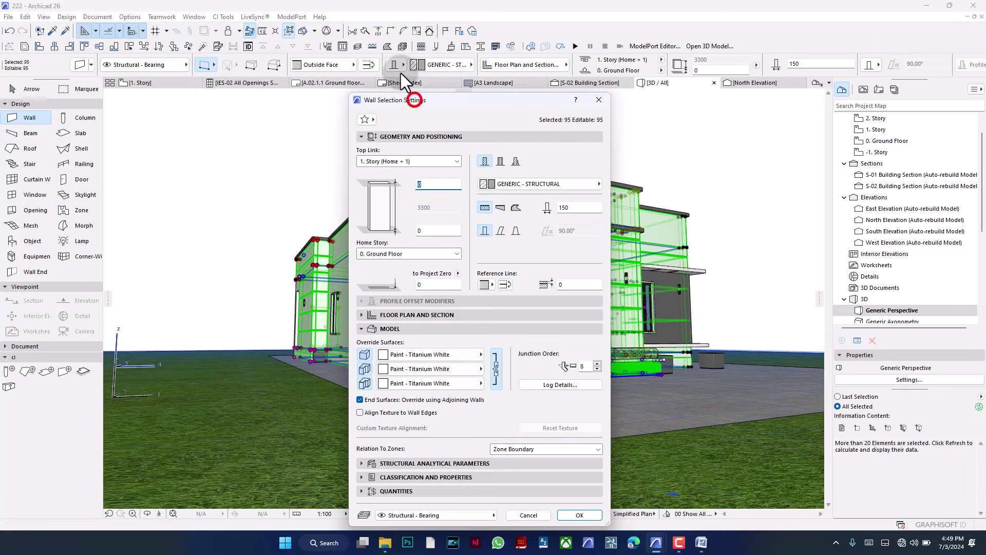
{"action": "left_click_drag", "start_coordinate": [411, 96], "coordinate": [377, 39]}
{"action": "left_click", "coordinate": [372, 75]}
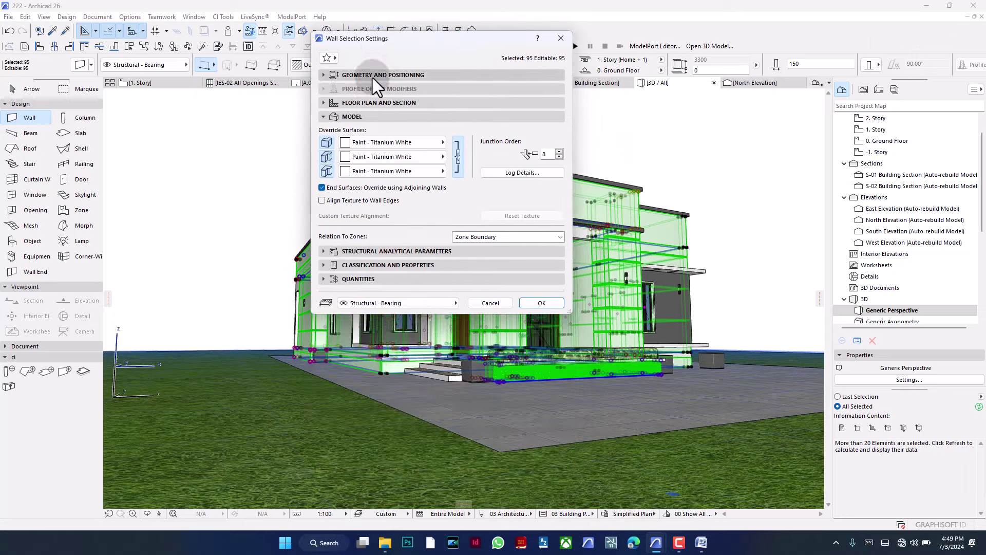
{"action": "left_click", "coordinate": [371, 114]}
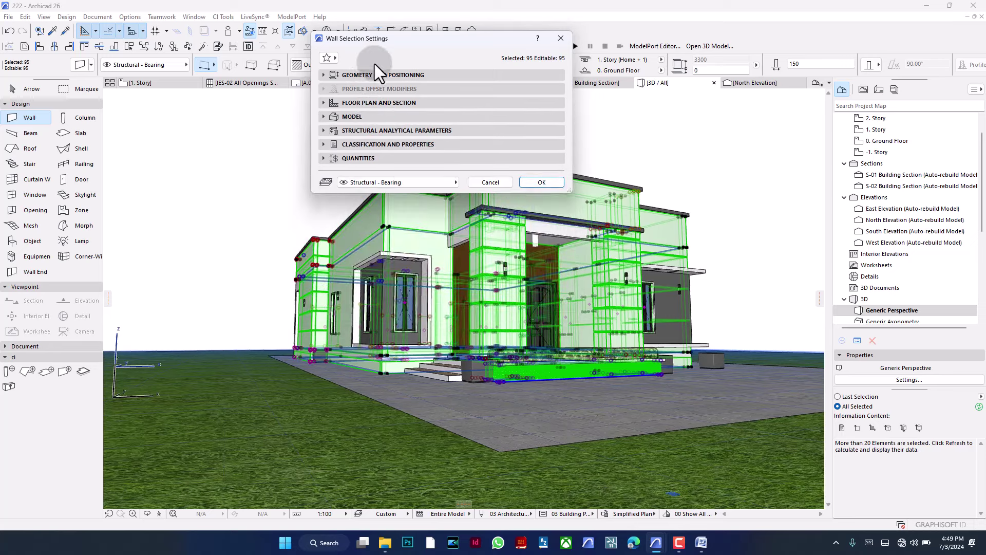
{"action": "left_click", "coordinate": [358, 146]}
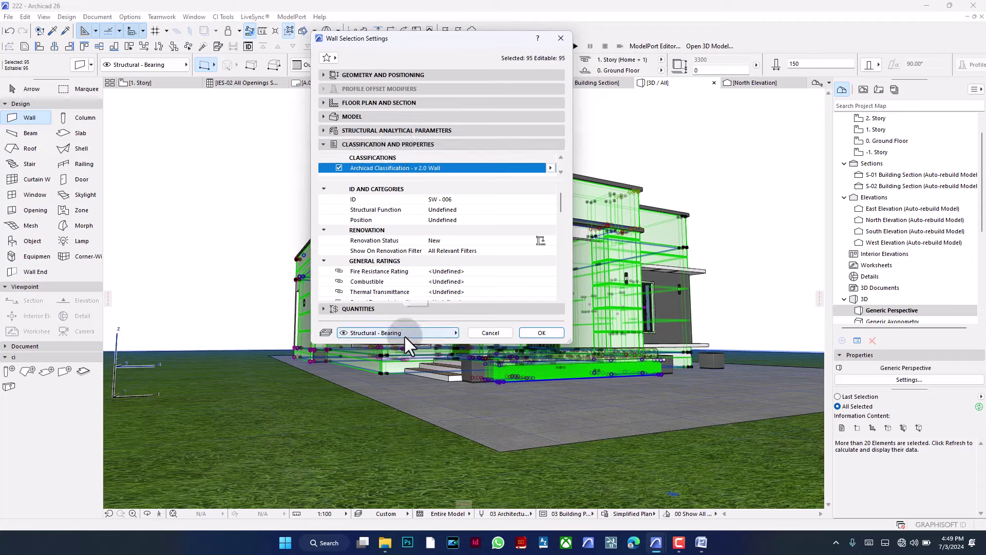
{"action": "left_click_drag", "start_coordinate": [406, 343], "coordinate": [406, 429]}
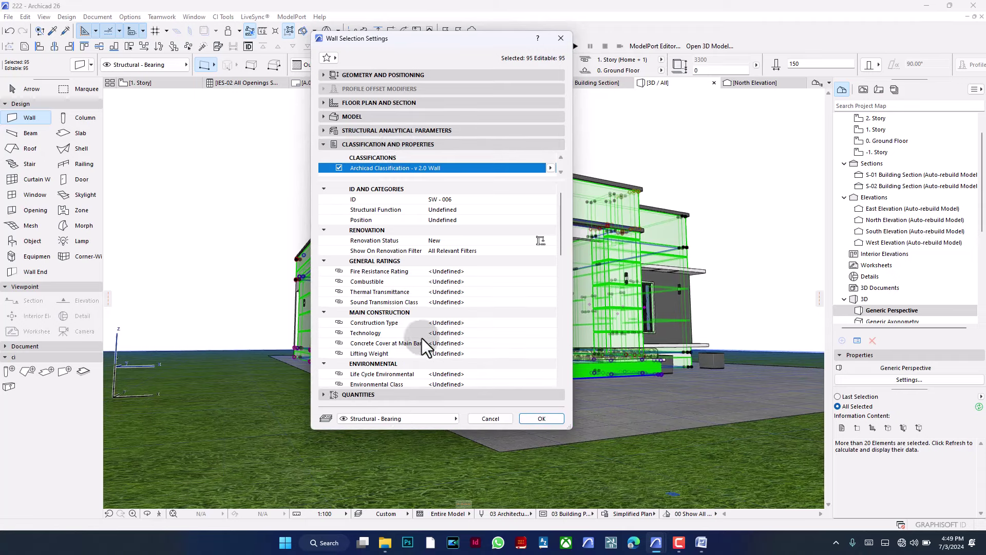
Examine the selected walls' number-of-bricks properties and the available Brick type and measures options, discard the settings dialog and deselect the walls.
{"action": "scroll", "coordinate": [412, 248], "scroll_direction": "down", "scroll_amount": 2}
{"action": "scroll", "coordinate": [411, 248], "scroll_direction": "down", "scroll_amount": 2}
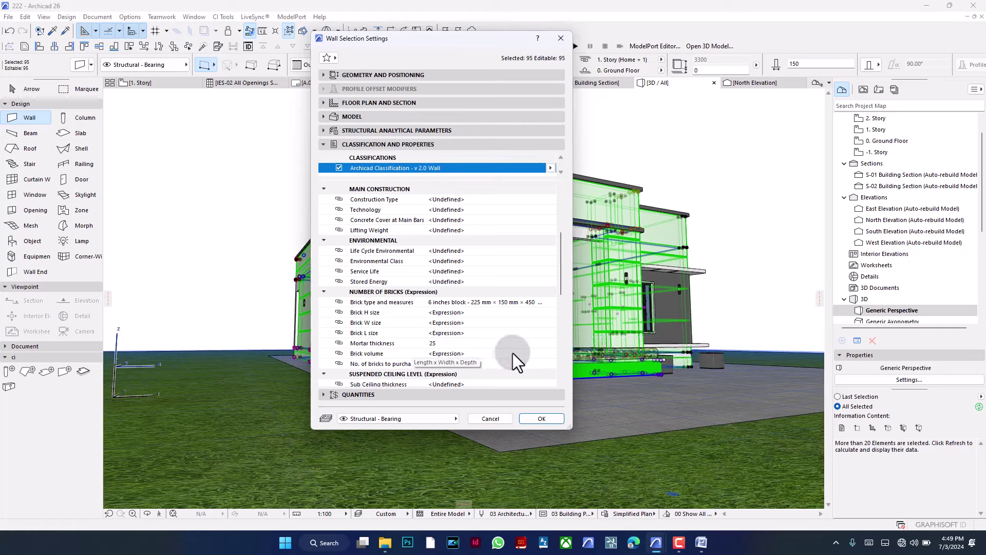
{"action": "left_click", "coordinate": [473, 306]}
{"action": "left_click", "coordinate": [550, 302]}
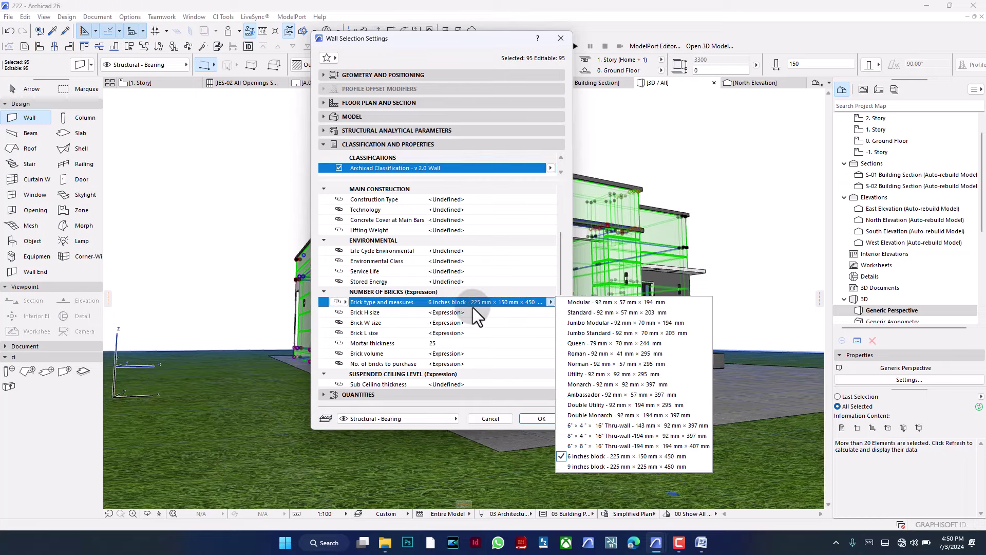
{"action": "left_click", "coordinate": [560, 38]}
{"action": "key", "text": "Escape"}
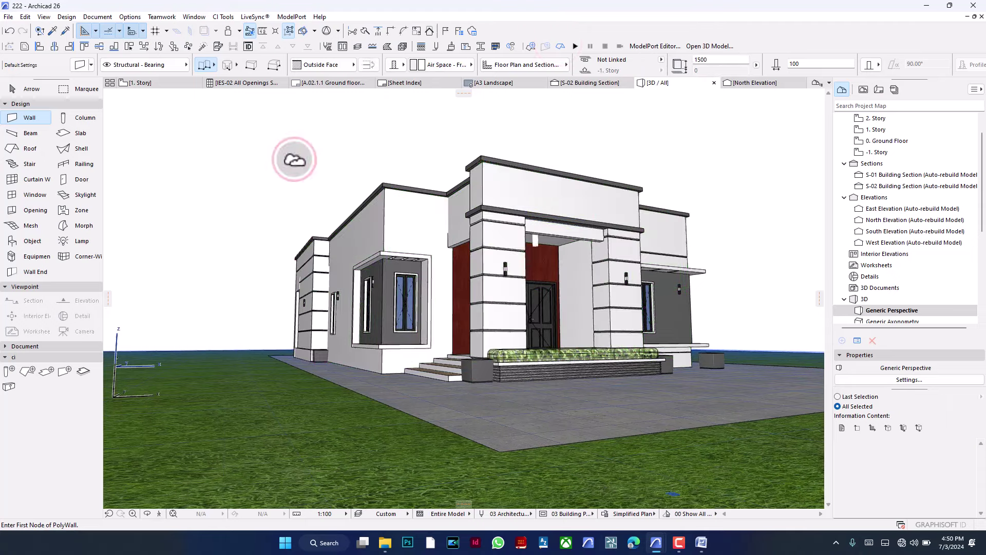
Set the default value of the Brick type and measures property to Undefined and save the property change.
{"action": "left_click", "coordinate": [130, 16]}
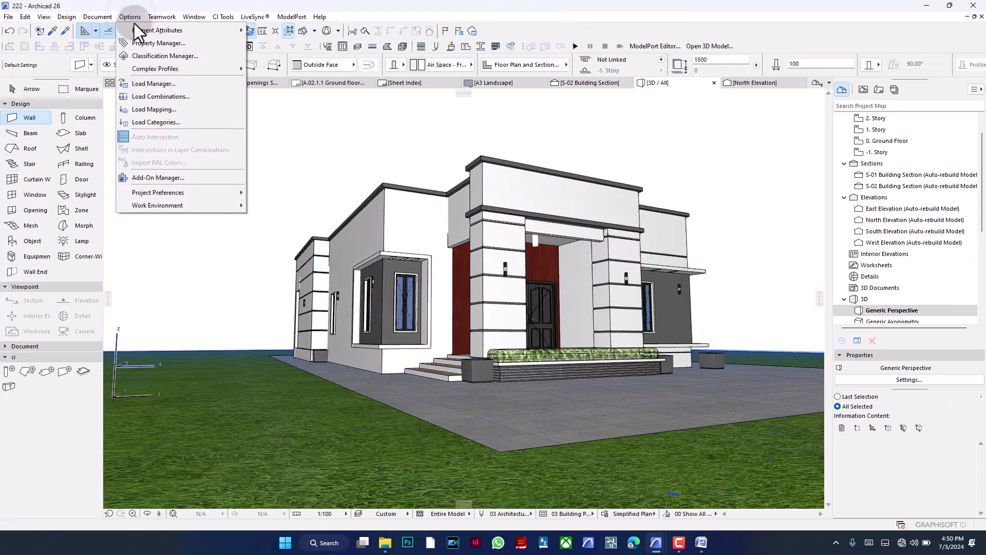
{"action": "mouse_move", "coordinate": [134, 24]}
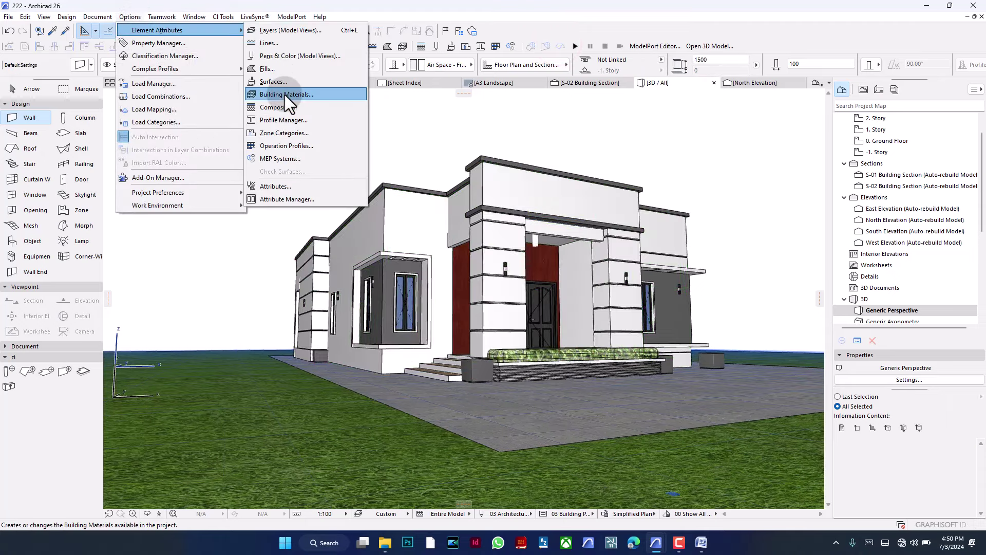
{"action": "left_click", "coordinate": [165, 44]}
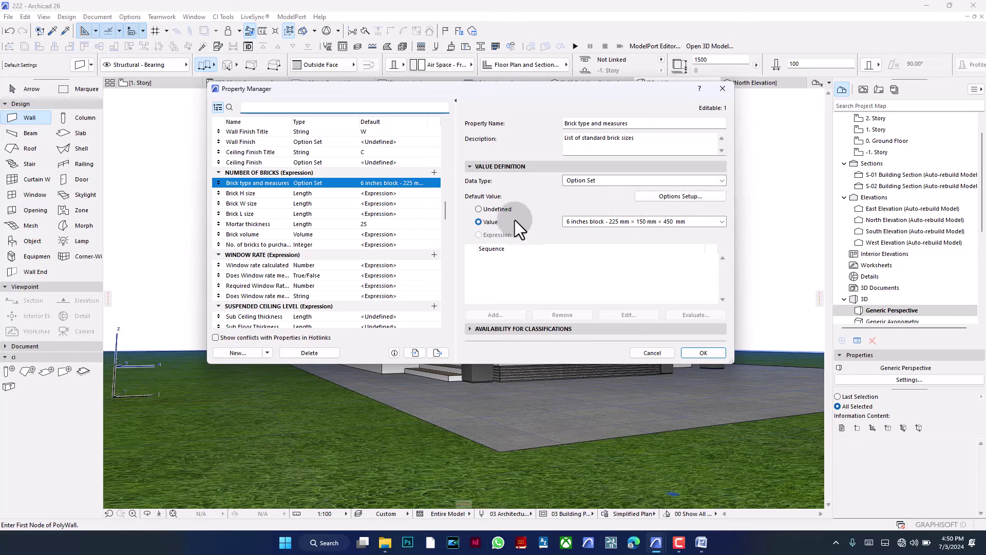
{"action": "left_click", "coordinate": [478, 209]}
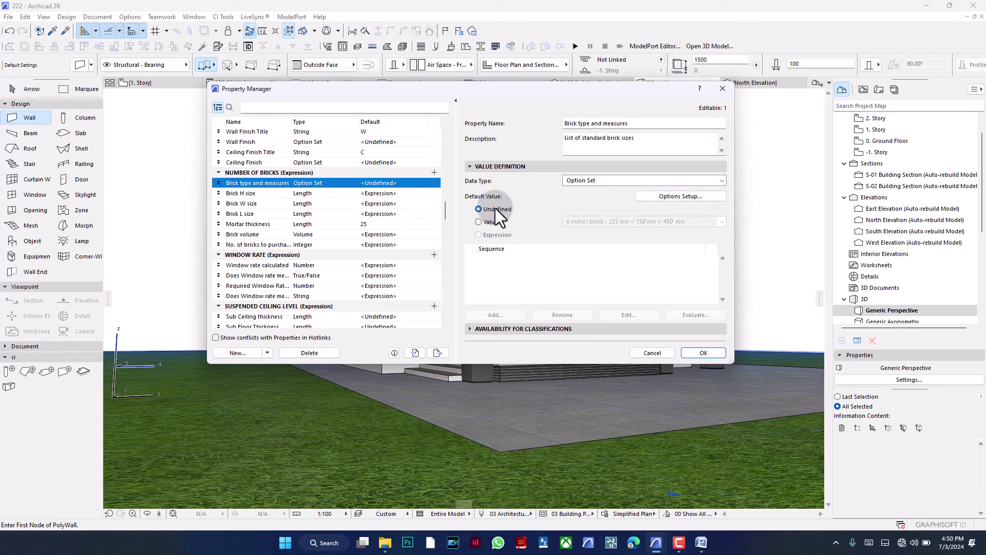
{"action": "left_click", "coordinate": [716, 351]}
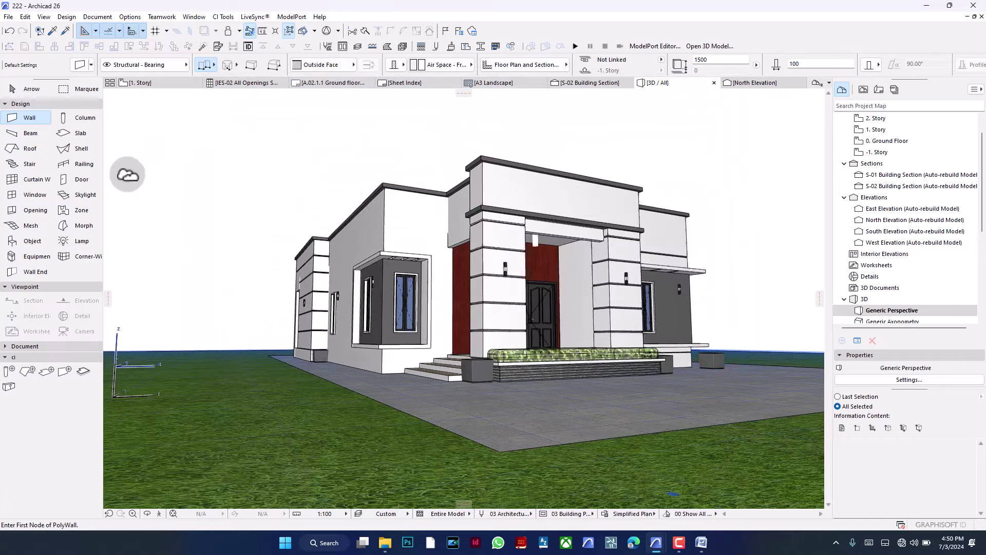
Give all walls a custom Brick type and measures value of 6 inches block - 225 mm × 150 mm × 450 mm, and deselect them.
{"action": "key", "text": "ctrl+a"}
{"action": "left_click", "coordinate": [81, 72]}
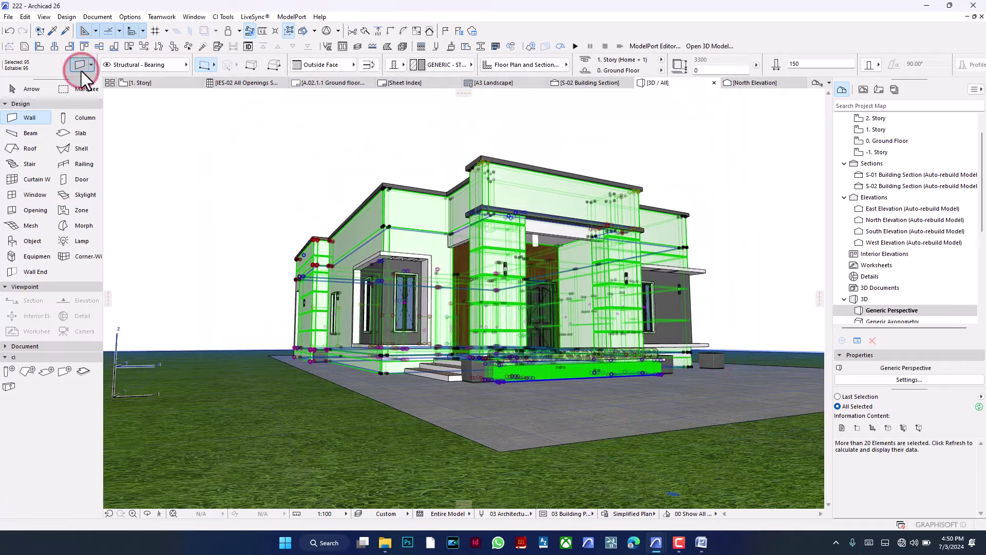
{"action": "scroll", "coordinate": [517, 272], "scroll_direction": "down", "scroll_amount": 6}
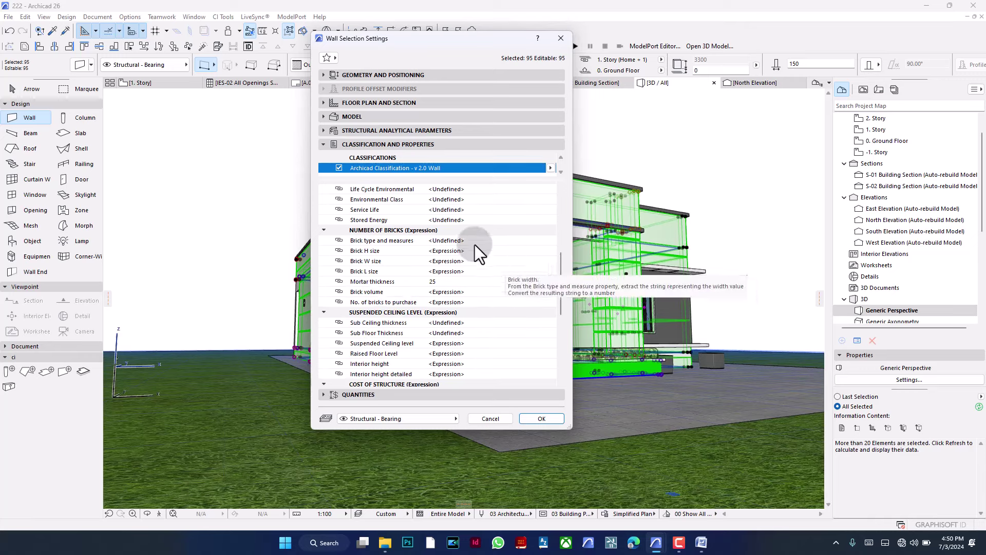
{"action": "left_click", "coordinate": [457, 241]}
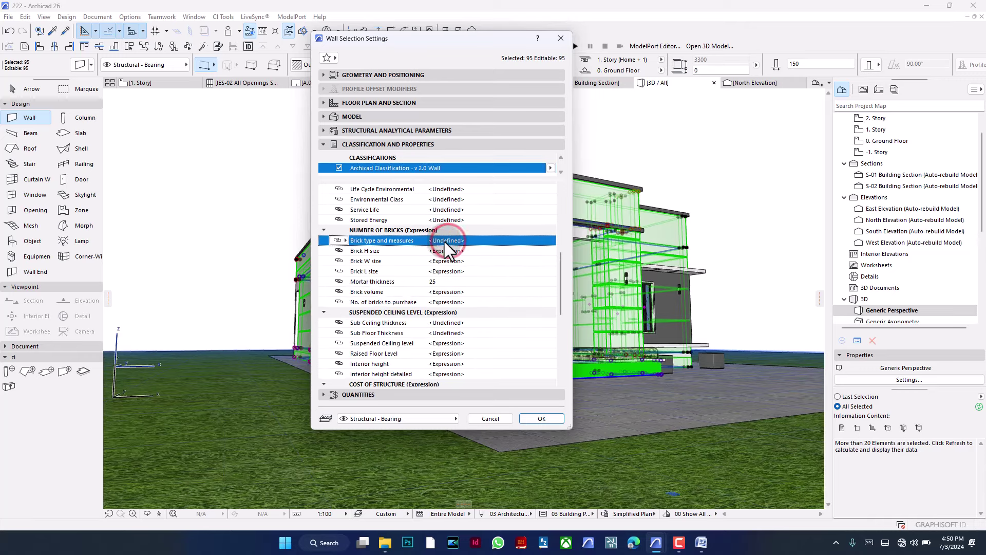
{"action": "left_click", "coordinate": [340, 240]}
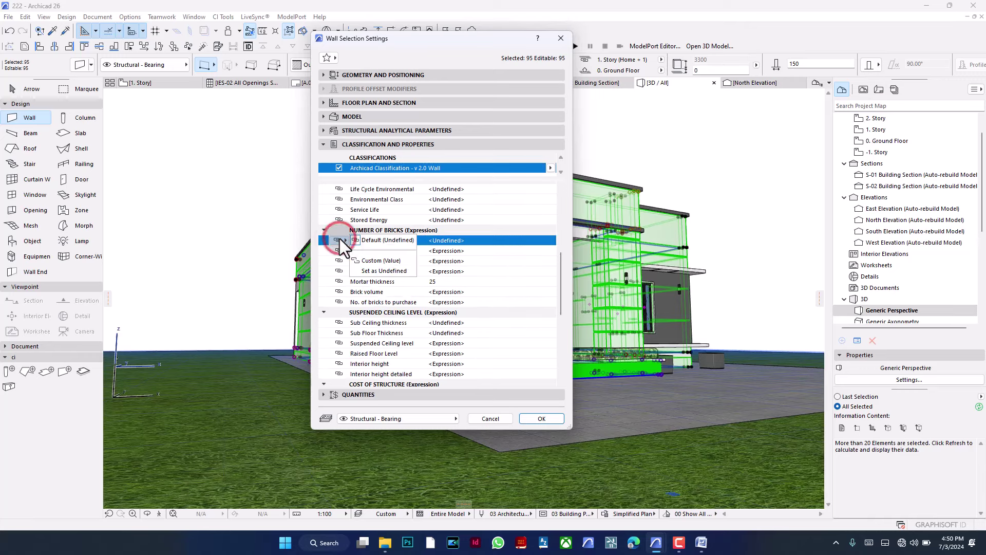
{"action": "left_click", "coordinate": [384, 261]}
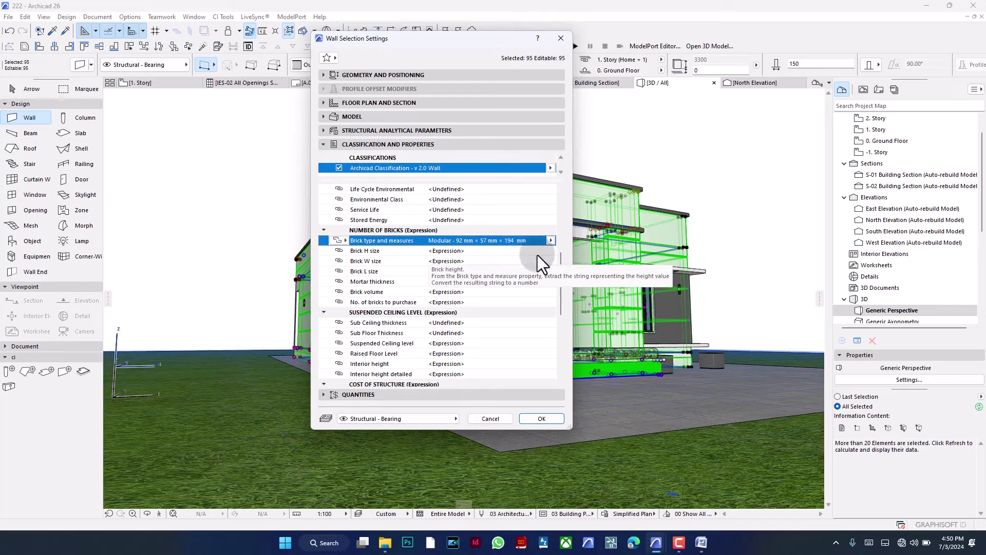
{"action": "left_click", "coordinate": [551, 240]}
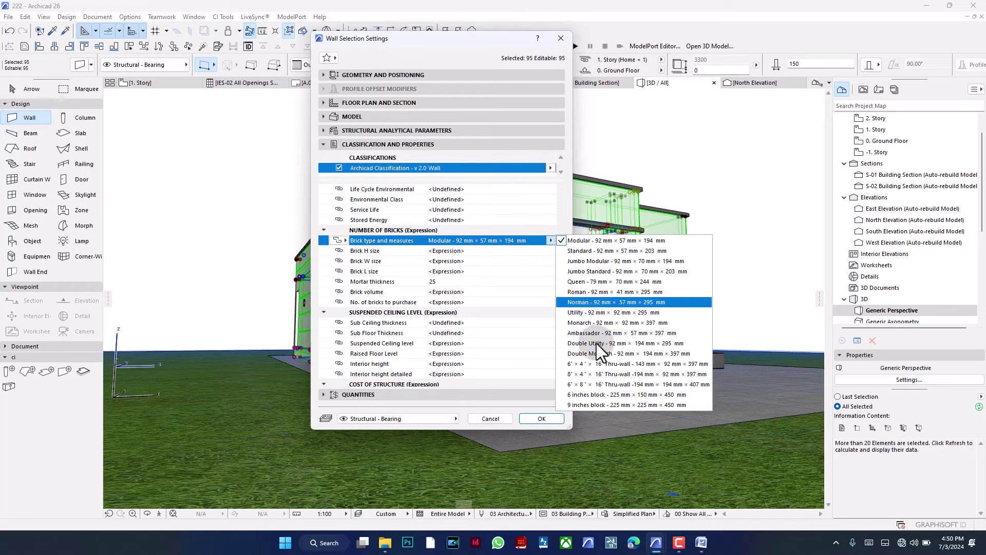
{"action": "left_click", "coordinate": [640, 393]}
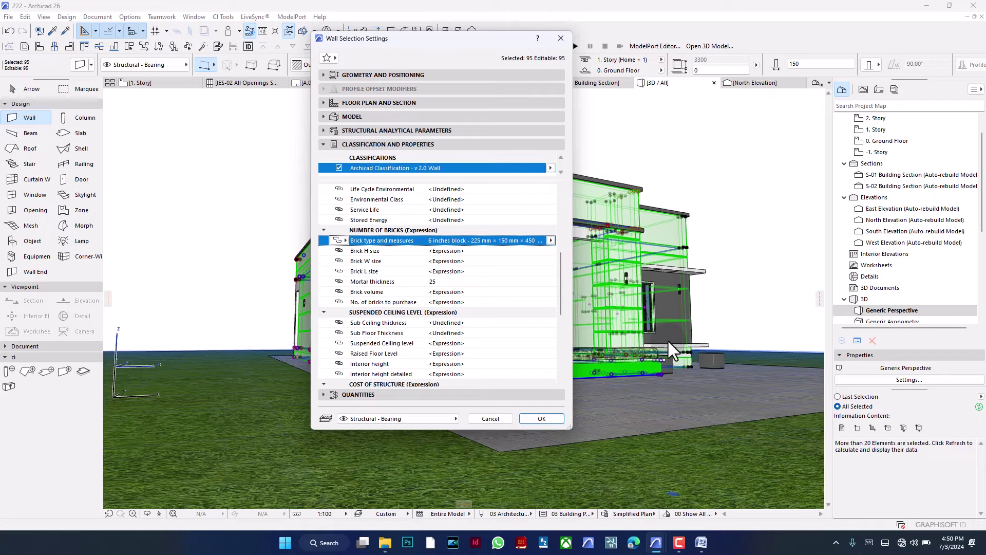
{"action": "left_click", "coordinate": [542, 418]}
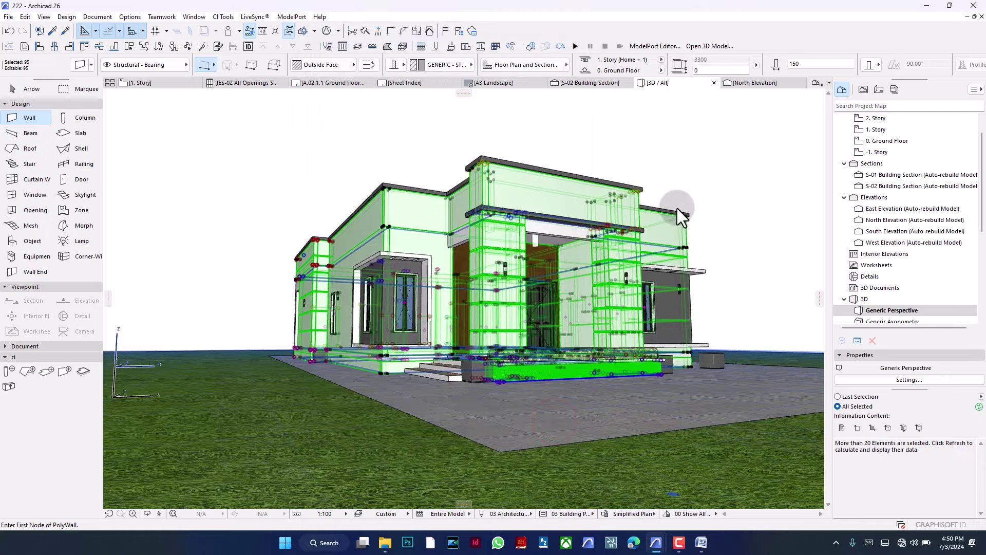
{"action": "key", "text": "Escape"}
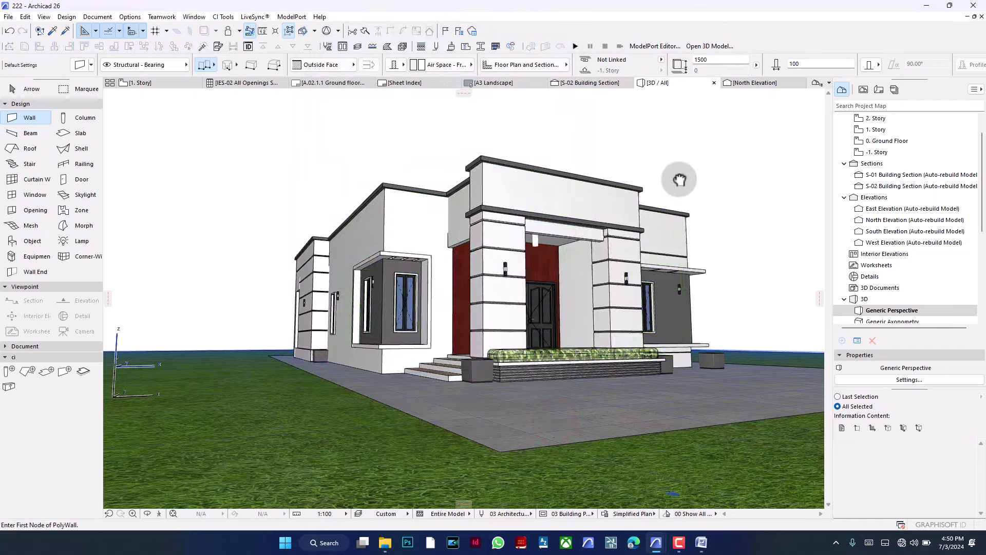
Narrow the navigator to widen the 3D view, and open the IES-01 Wall Schedule.
{"action": "middle_click_drag", "start_coordinate": [683, 171], "coordinate": [636, 186], "text": "shift"}
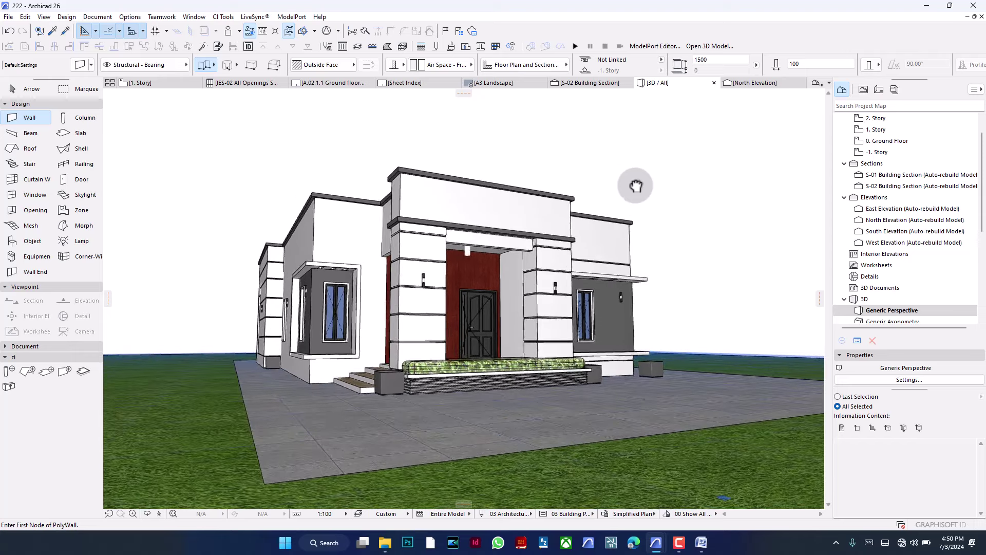
{"action": "scroll", "coordinate": [899, 210], "scroll_direction": "down", "scroll_amount": 2}
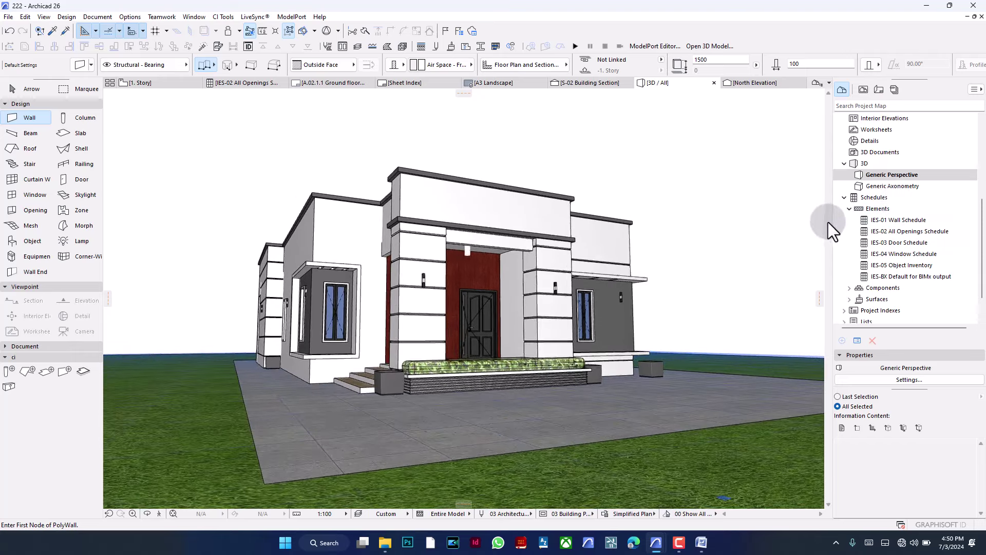
{"action": "left_click_drag", "start_coordinate": [830, 222], "coordinate": [865, 220]}
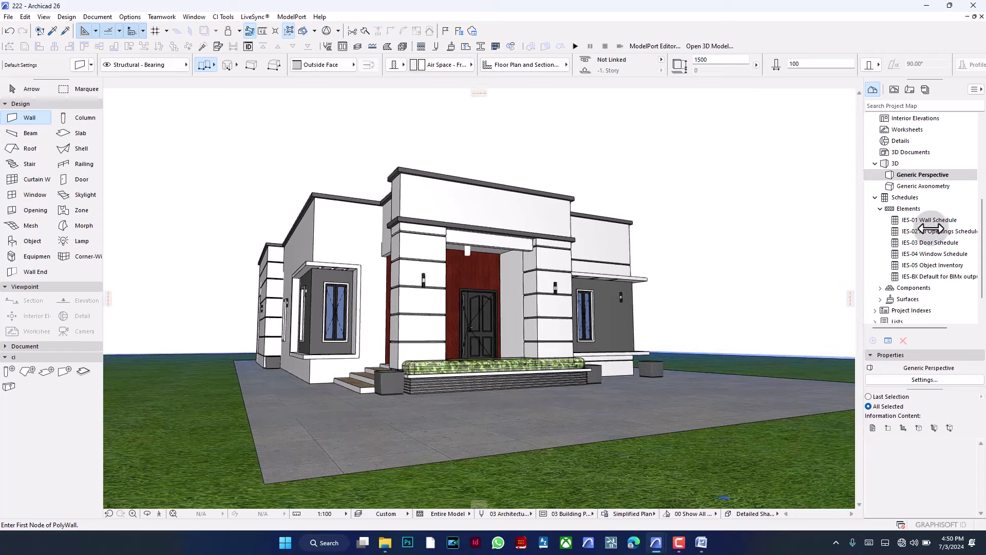
{"action": "scroll", "coordinate": [930, 211], "scroll_direction": "down", "scroll_amount": 1}
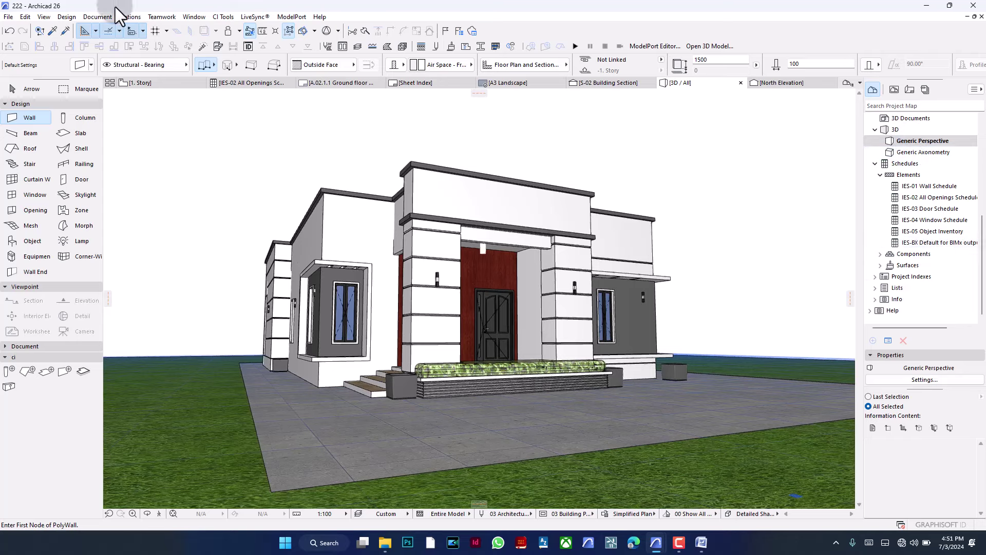
{"action": "left_click", "coordinate": [104, 16]}
{"action": "mouse_move", "coordinate": [119, 34]}
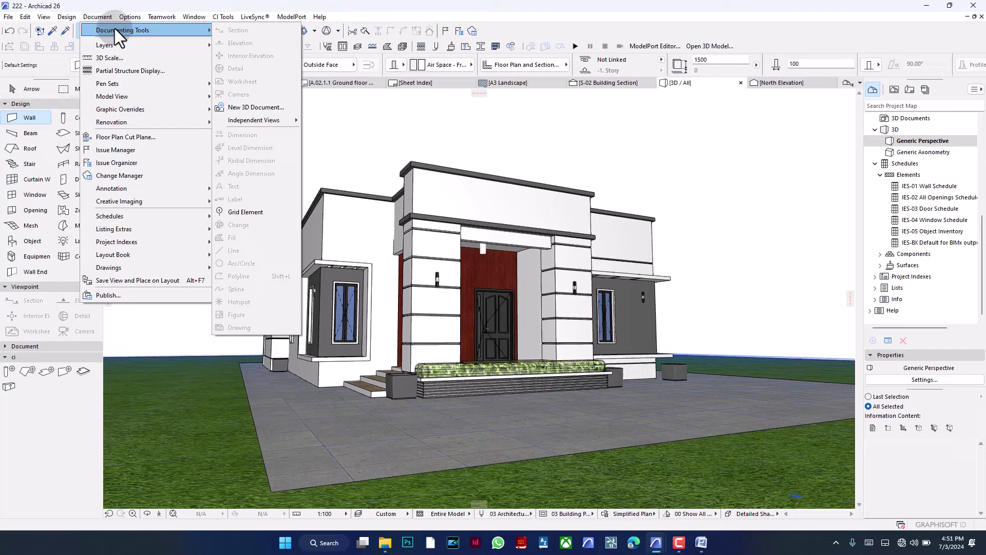
{"action": "mouse_move", "coordinate": [142, 220]}
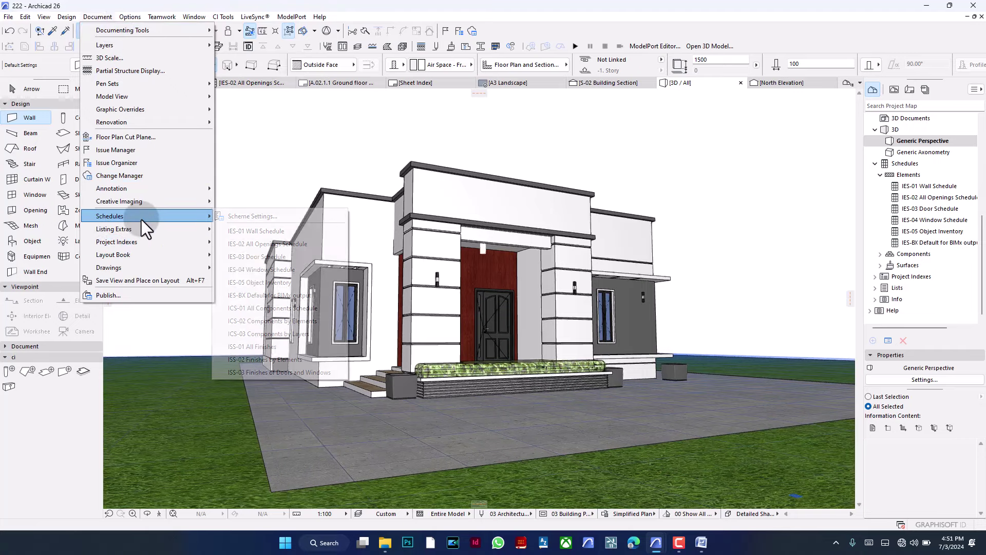
{"action": "left_click", "coordinate": [261, 231]}
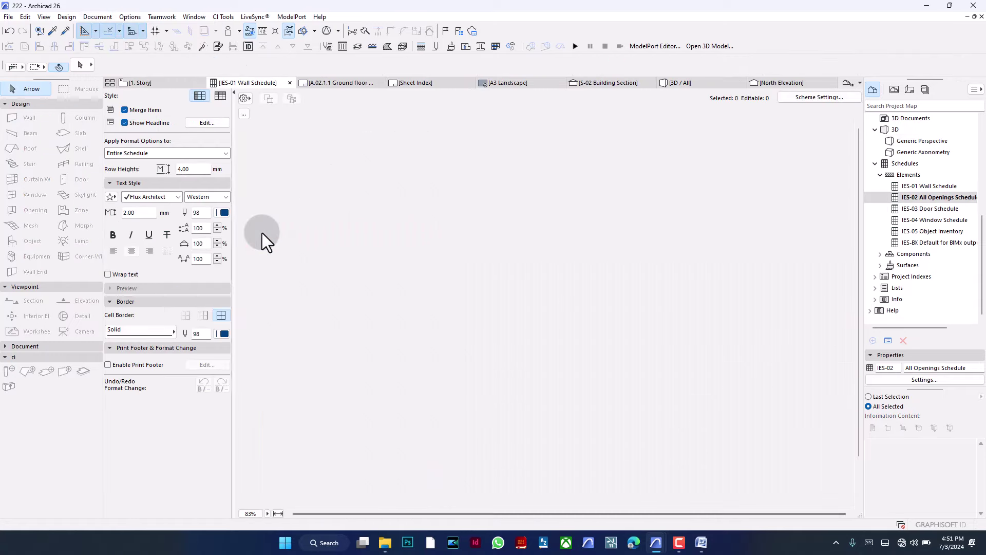
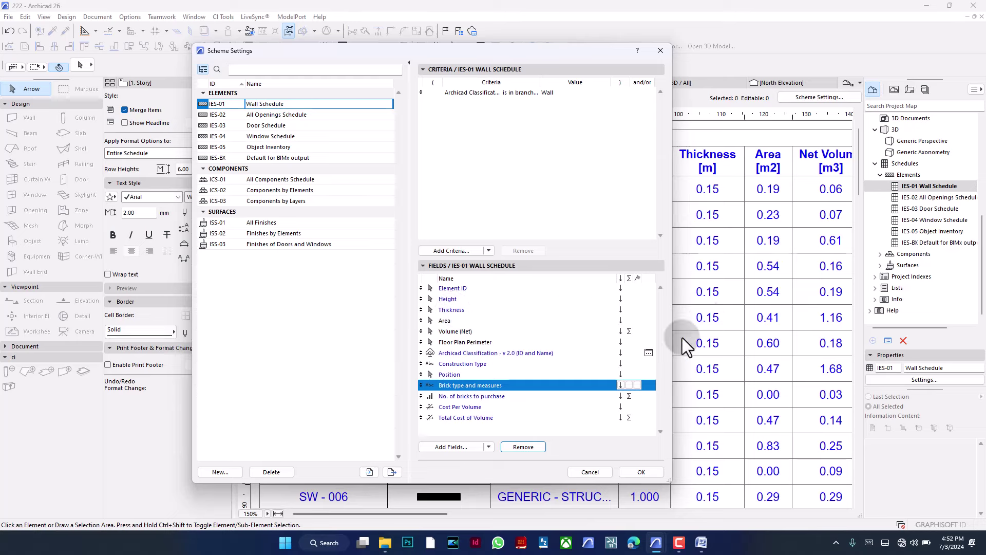
Remove the Volume (Net) and Position fields from the IES-01 Wall Schedule scheme.
{"action": "left_click", "coordinate": [460, 332]}
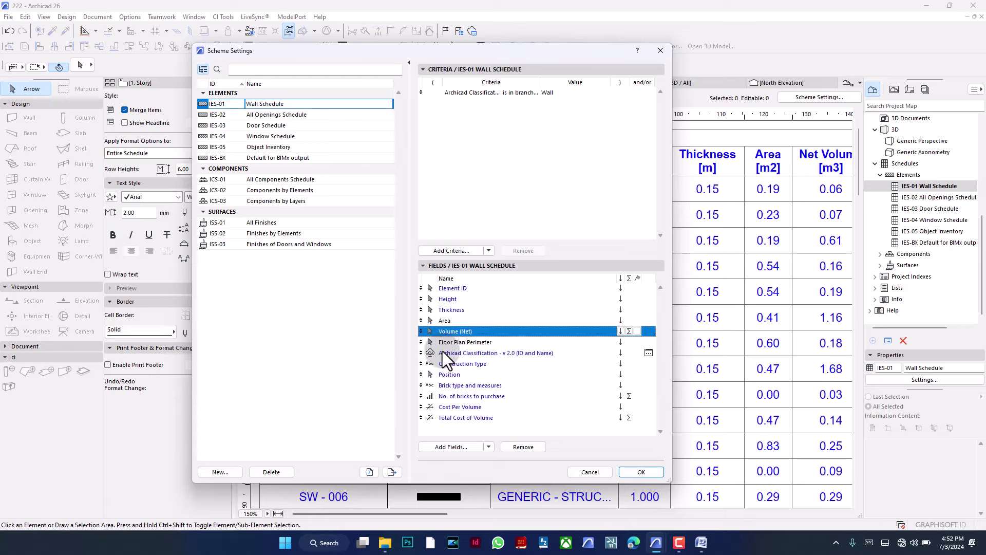
{"action": "left_click", "coordinate": [522, 447]}
{"action": "left_click", "coordinate": [470, 397]}
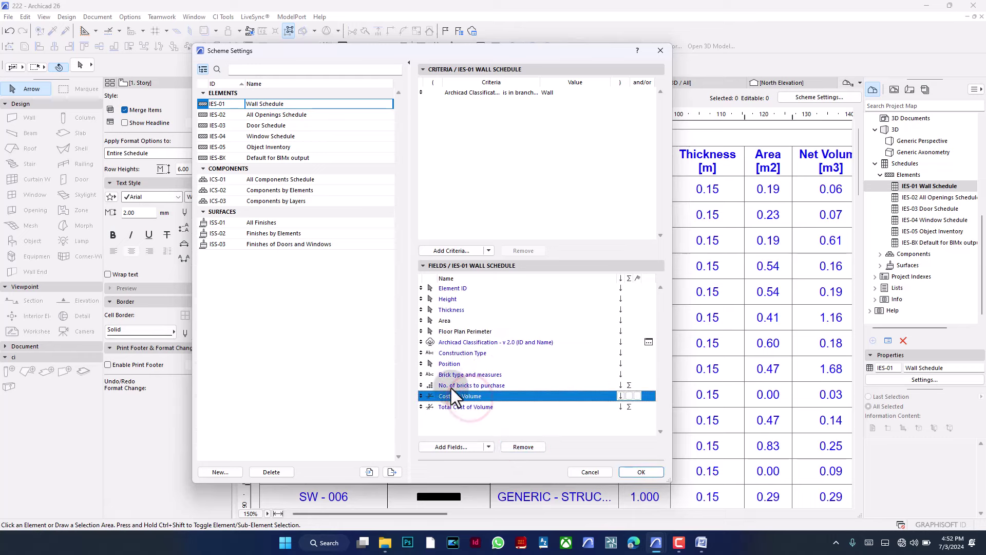
{"action": "left_click", "coordinate": [464, 364]}
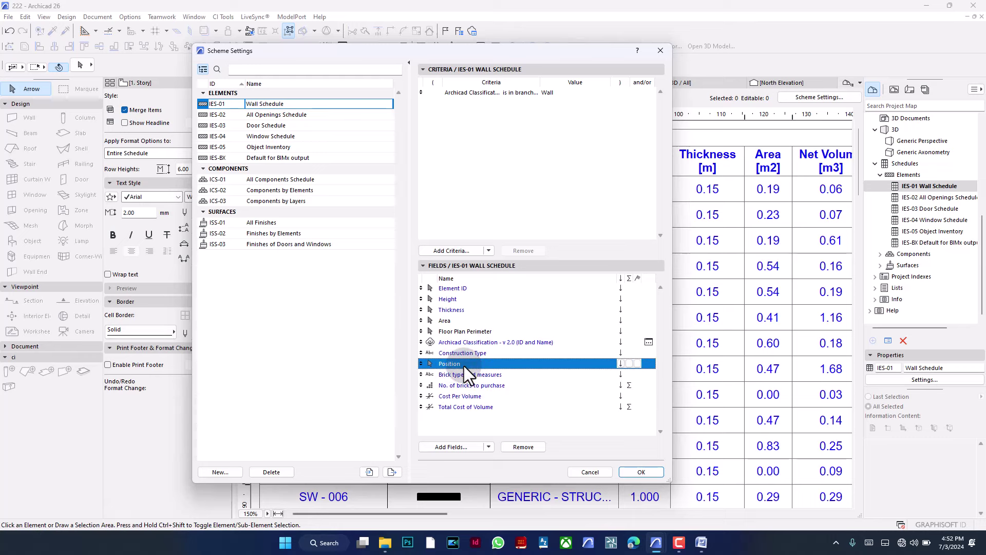
{"action": "left_click", "coordinate": [507, 445]}
{"action": "left_click", "coordinate": [445, 447]}
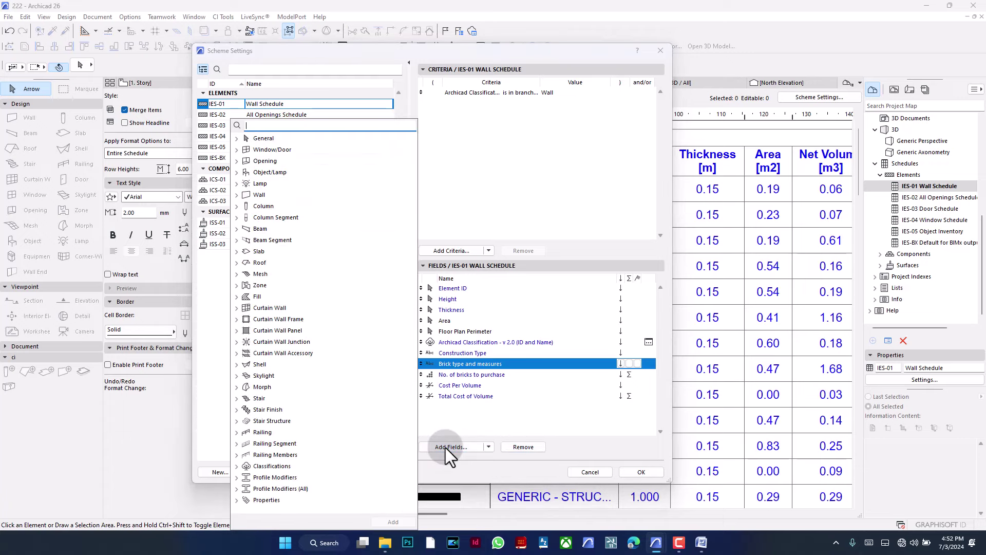
{"action": "type", "text": "home"}
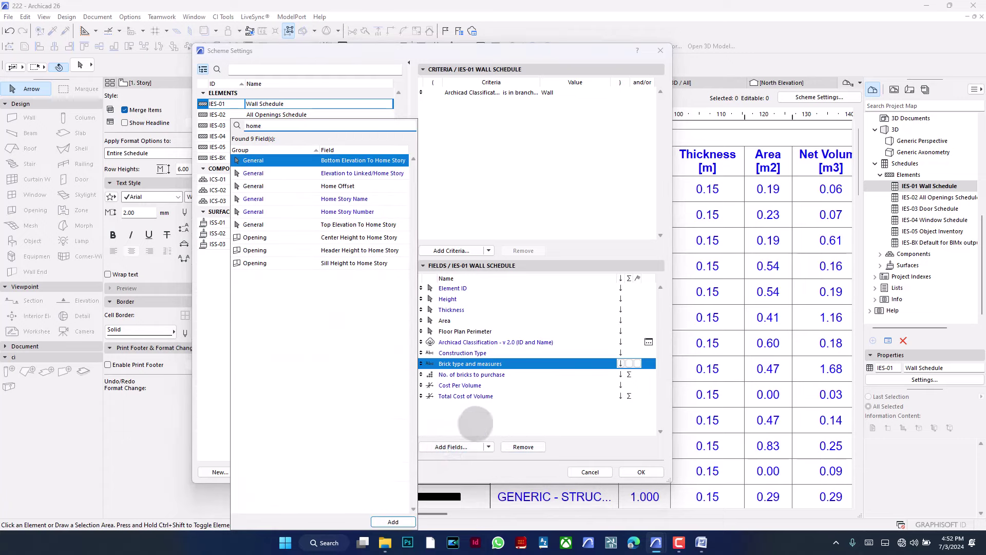
{"action": "left_click", "coordinate": [674, 421]}
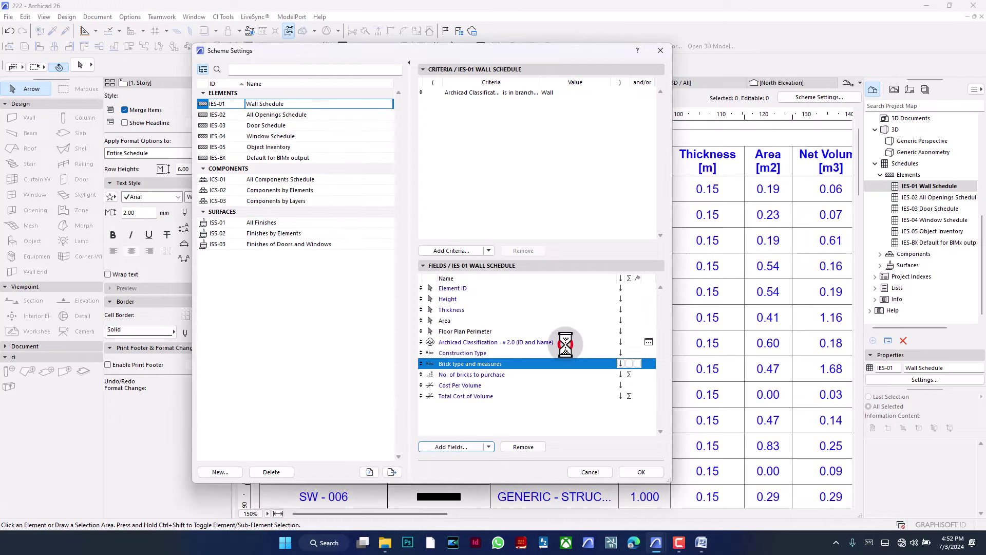
{"action": "left_click", "coordinate": [560, 422]}
Apply the field removals, reopen the Wall Schedule's scheme settings, and remove the Archicad Classification field as well.
{"action": "left_click", "coordinate": [633, 476]}
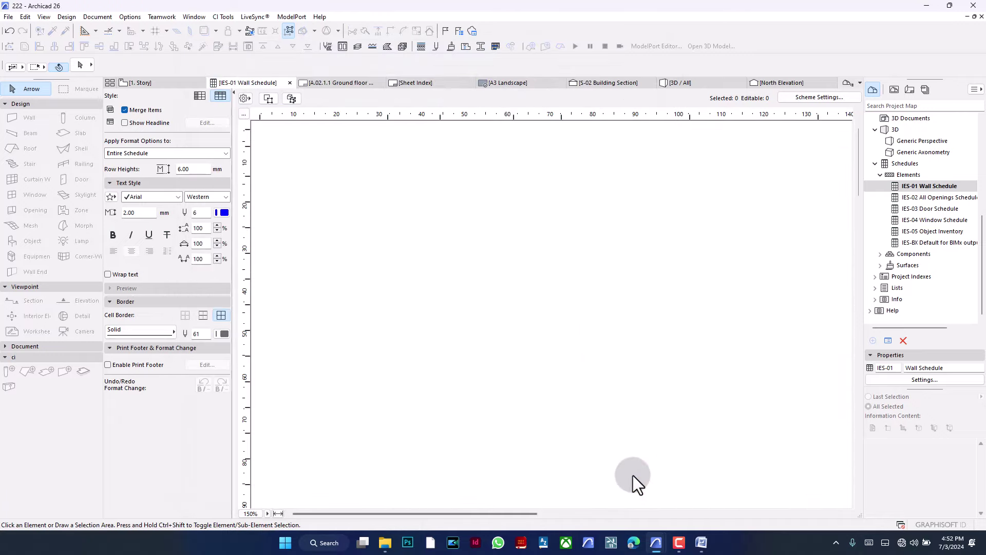
{"action": "left_click", "coordinate": [888, 381]}
{"action": "left_click", "coordinate": [464, 343]}
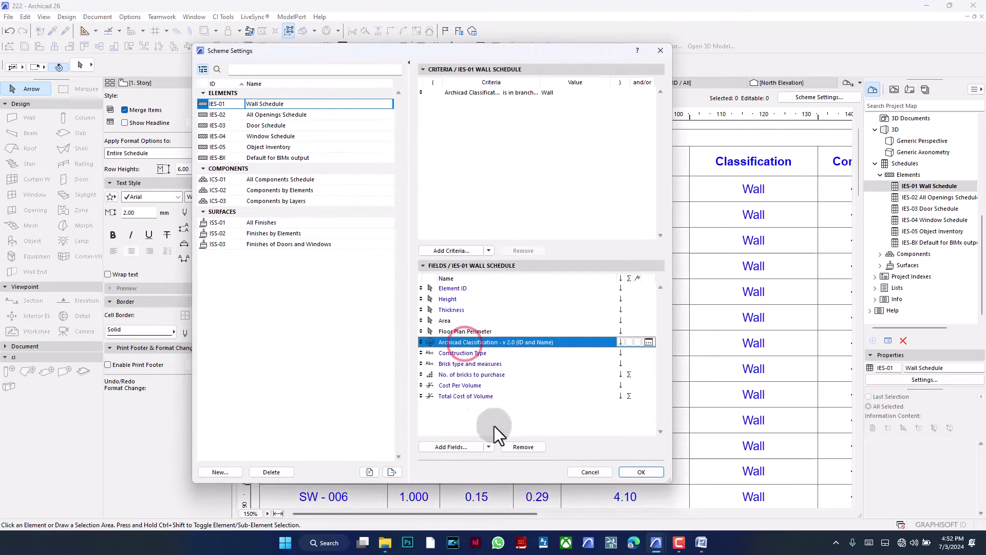
{"action": "left_click", "coordinate": [526, 447]}
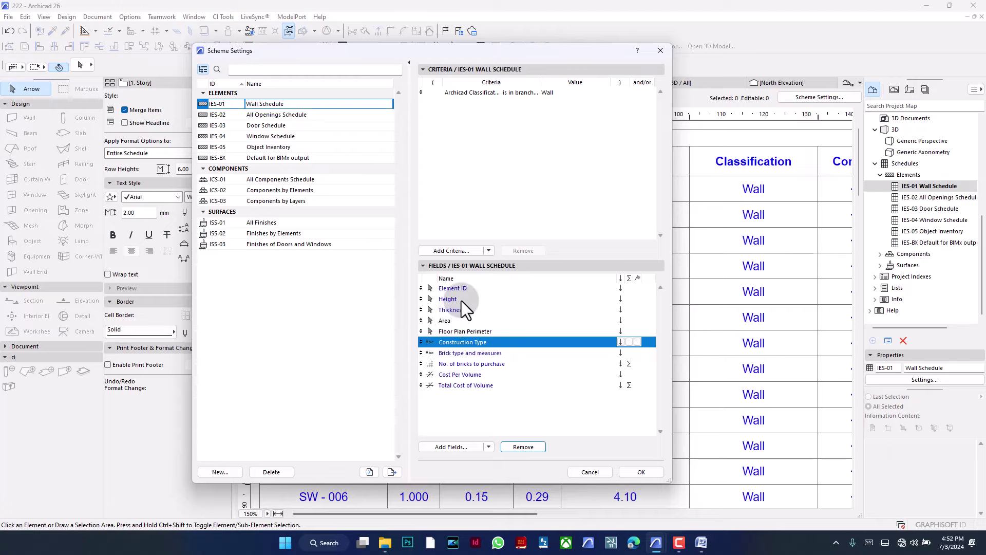
{"action": "left_click", "coordinate": [646, 472]}
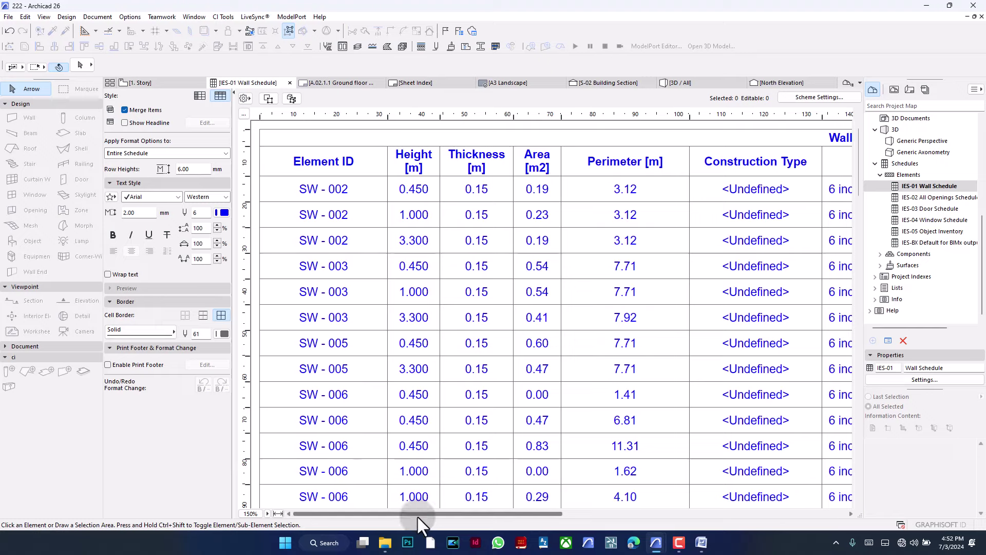
Examine the Wall Schedule's rows, including the Brick type and measures and No. of bricks to purchase columns, down to the total.
{"action": "left_click_drag", "start_coordinate": [427, 515], "coordinate": [331, 519]}
{"action": "scroll", "coordinate": [325, 211], "scroll_direction": "down", "scroll_amount": 10}
{"action": "scroll", "coordinate": [326, 212], "scroll_direction": "up", "scroll_amount": 10}
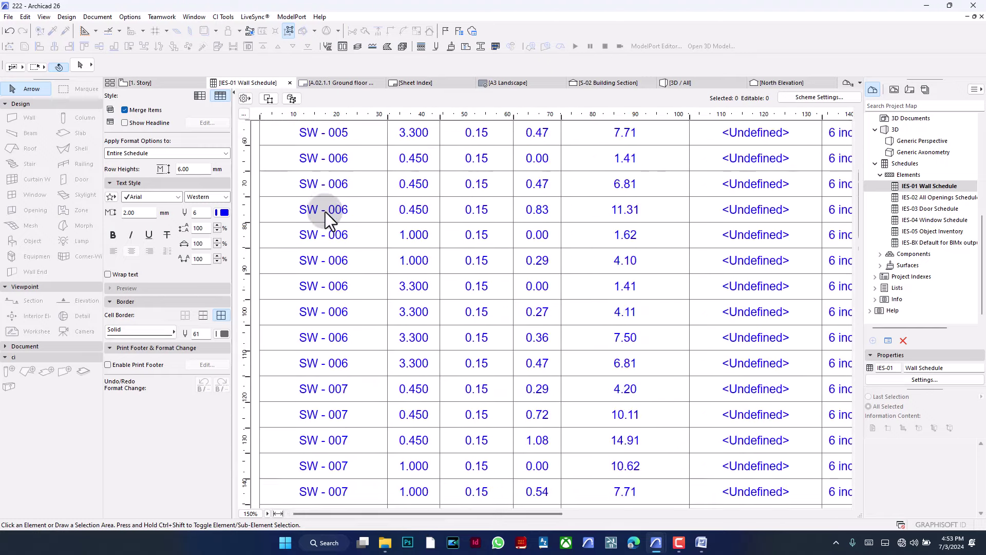
{"action": "scroll", "coordinate": [325, 212], "scroll_direction": "down", "scroll_amount": 5}
{"action": "scroll", "coordinate": [325, 212], "scroll_direction": "up", "scroll_amount": 5}
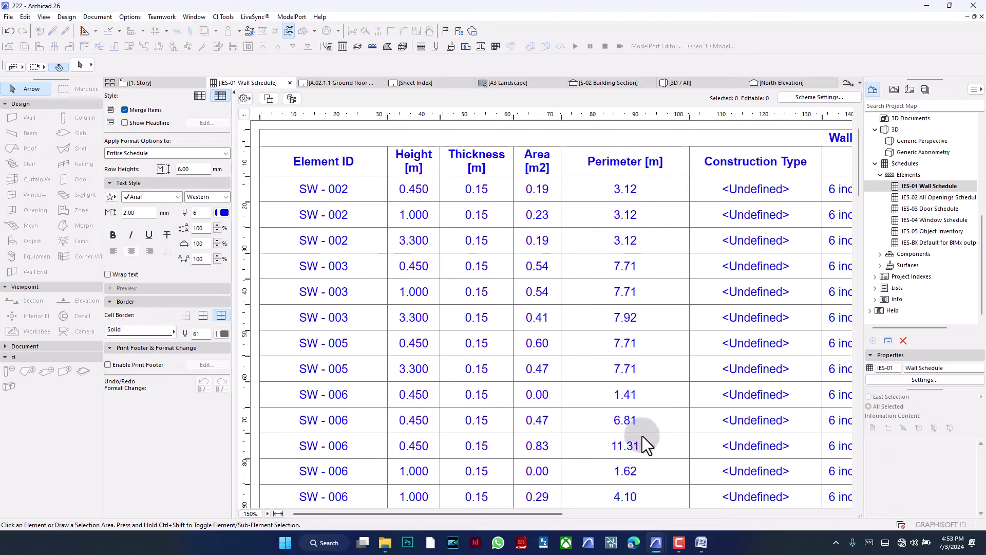
{"action": "left_click_drag", "start_coordinate": [536, 513], "coordinate": [761, 515]}
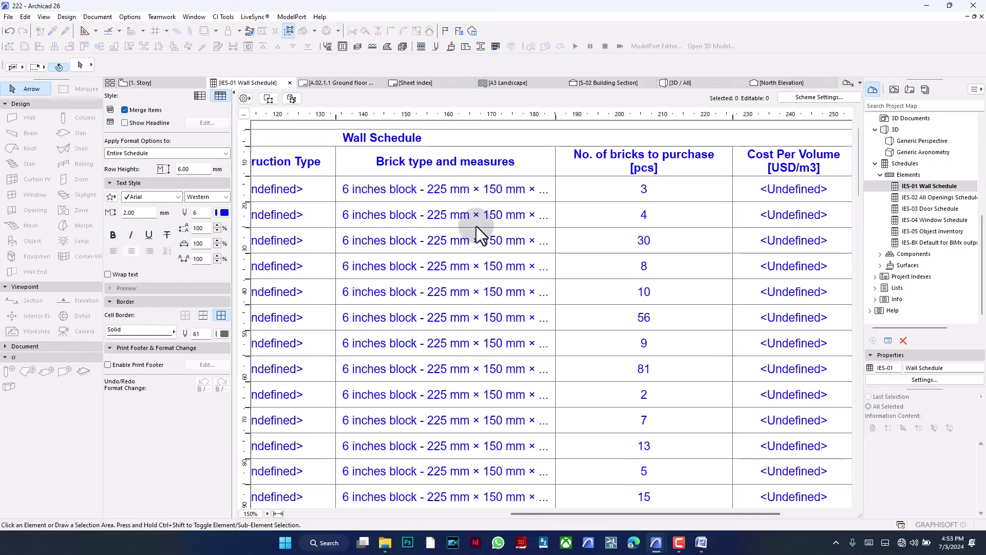
{"action": "scroll", "coordinate": [652, 232], "scroll_direction": "down", "scroll_amount": 15}
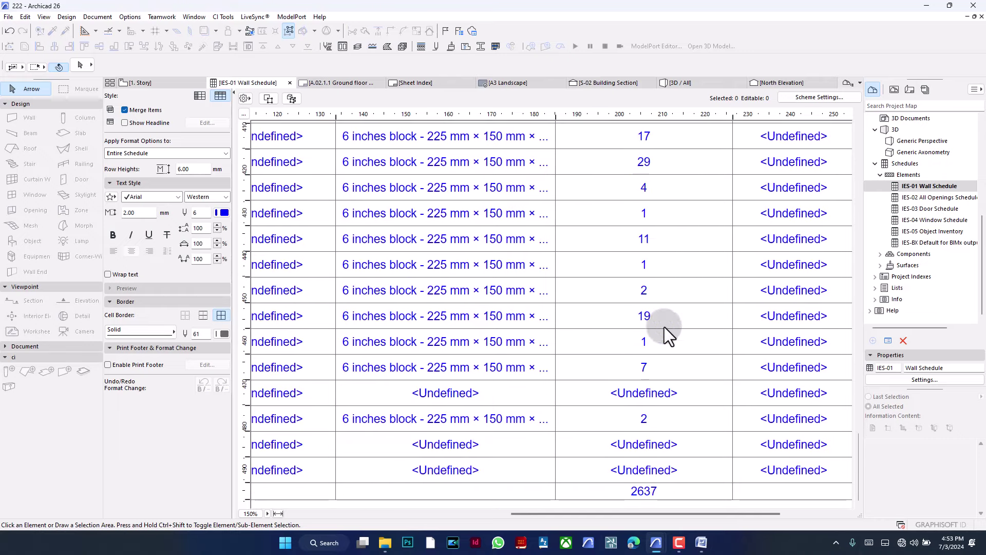
Inspect the undefined brick-count rows at the end of the Wall Schedule, including their element IDs, dimensions and layer information.
{"action": "left_click", "coordinate": [585, 392]}
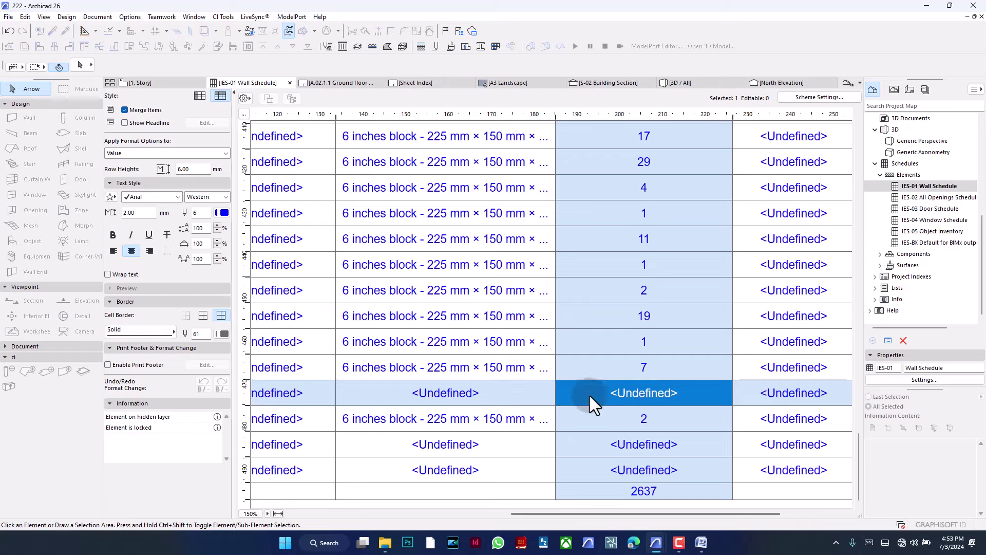
{"action": "left_click", "coordinate": [598, 444]}
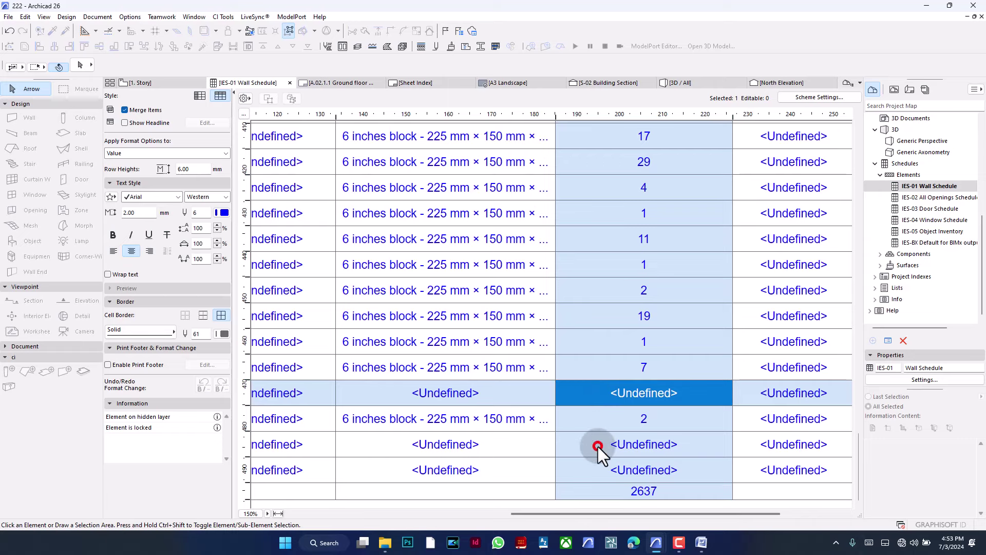
{"action": "left_click", "coordinate": [596, 471]}
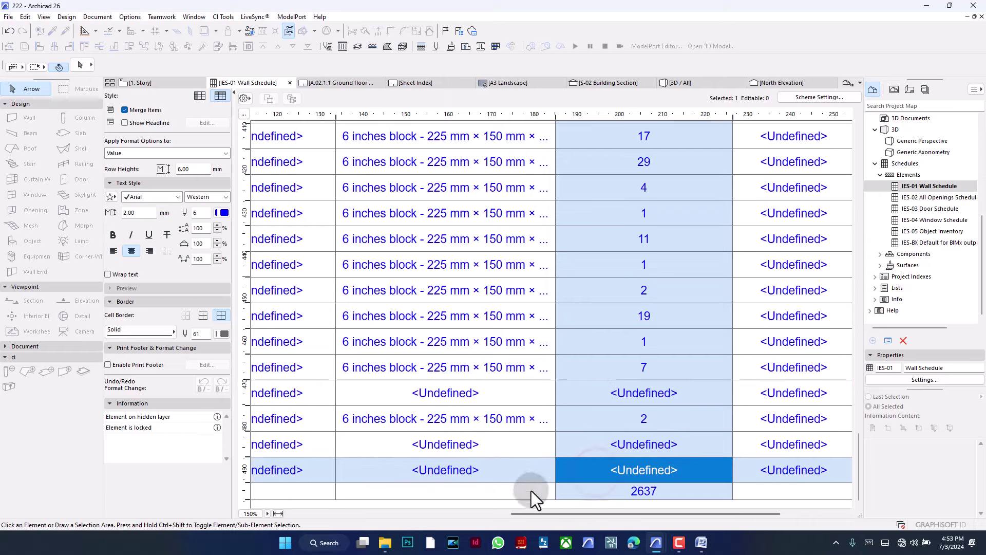
{"action": "left_click", "coordinate": [479, 512]}
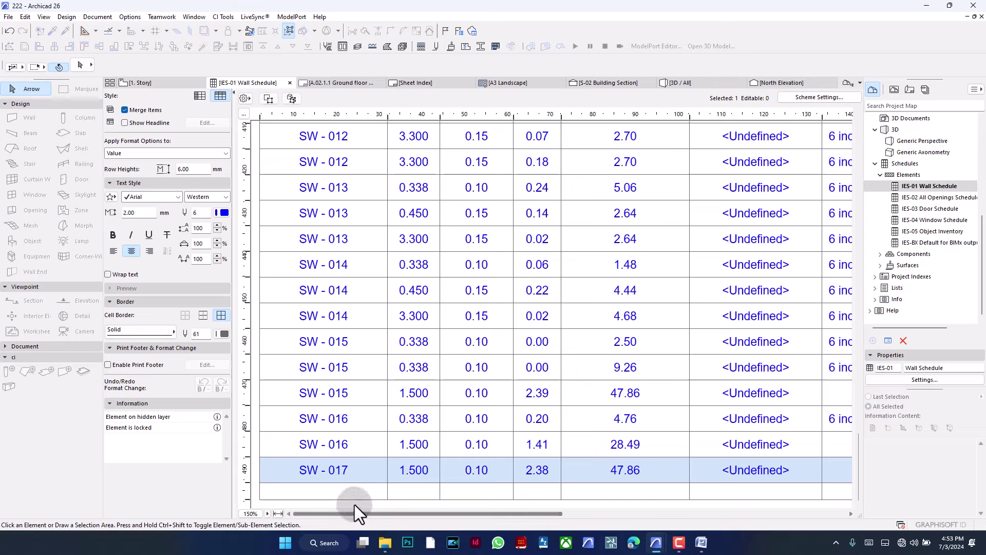
{"action": "left_click", "coordinate": [217, 416]}
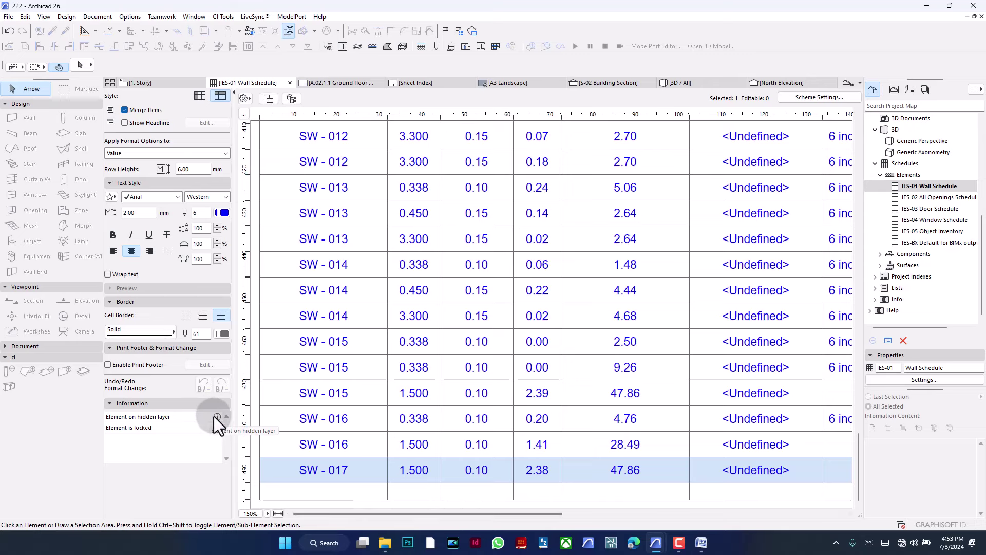
Make the hidden fence layer visible in the 3D view and inspect the fence walls around the building.
{"action": "left_click", "coordinate": [684, 80]}
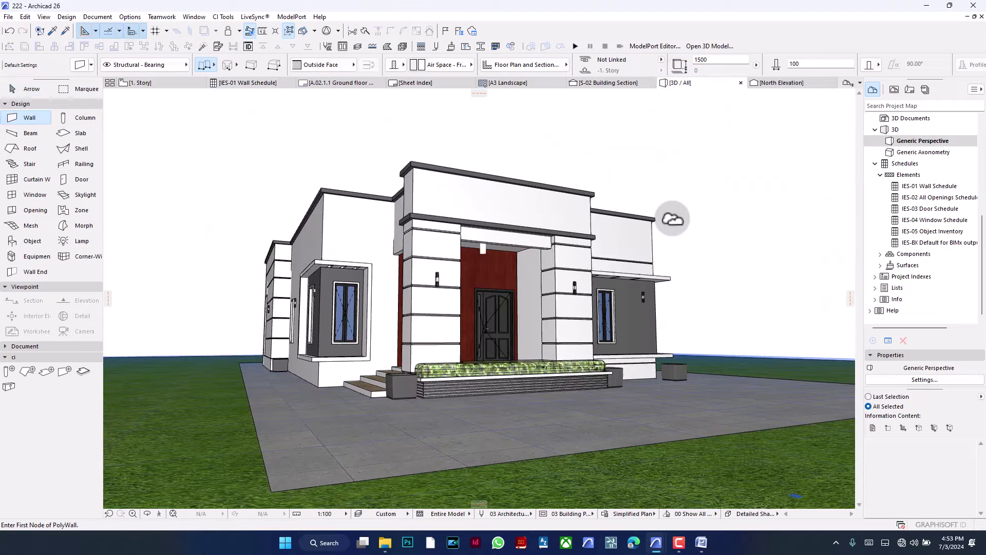
{"action": "key", "text": "ctrl+l"}
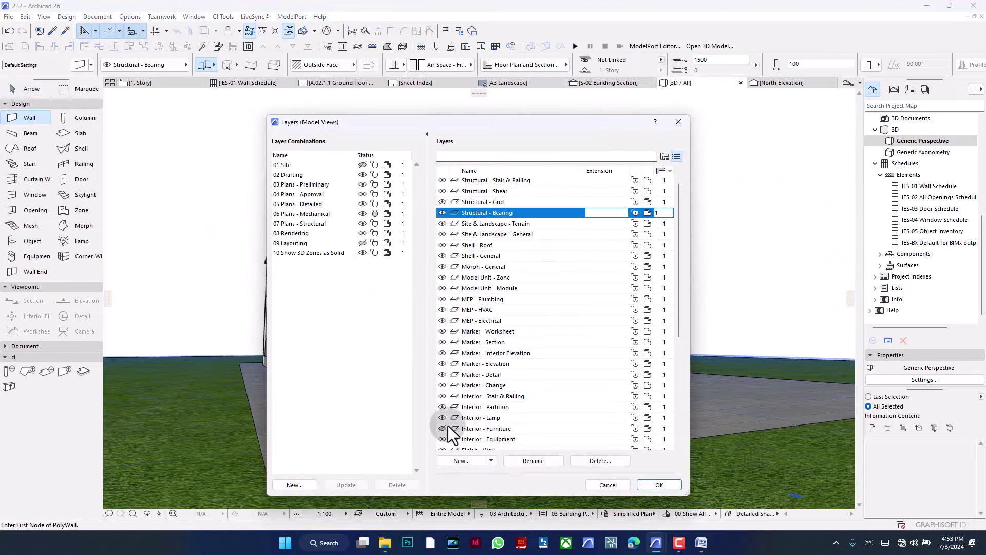
{"action": "scroll", "coordinate": [526, 370], "scroll_direction": "down", "scroll_amount": 3}
{"action": "scroll", "coordinate": [529, 370], "scroll_direction": "down", "scroll_amount": 2}
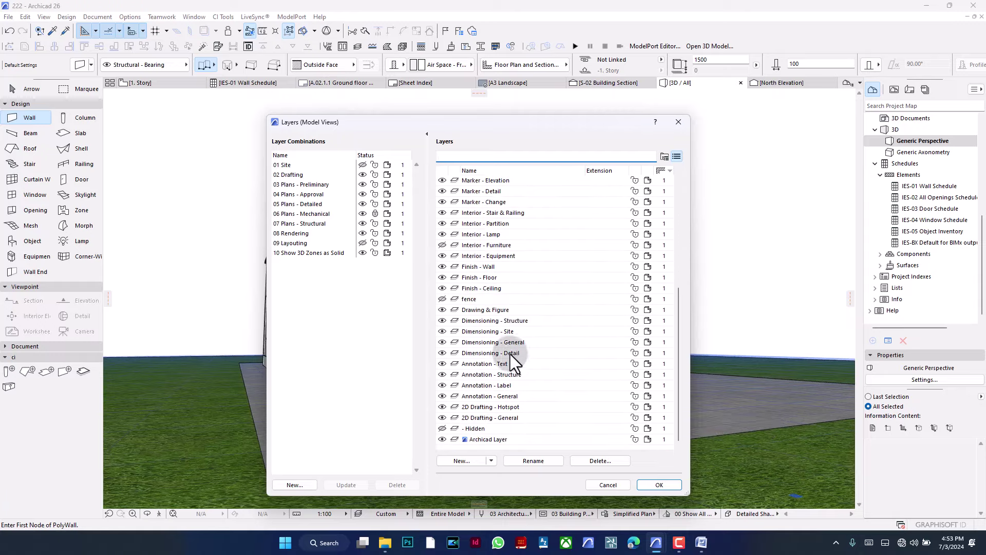
{"action": "left_click", "coordinate": [442, 299]}
{"action": "left_click", "coordinate": [660, 484]}
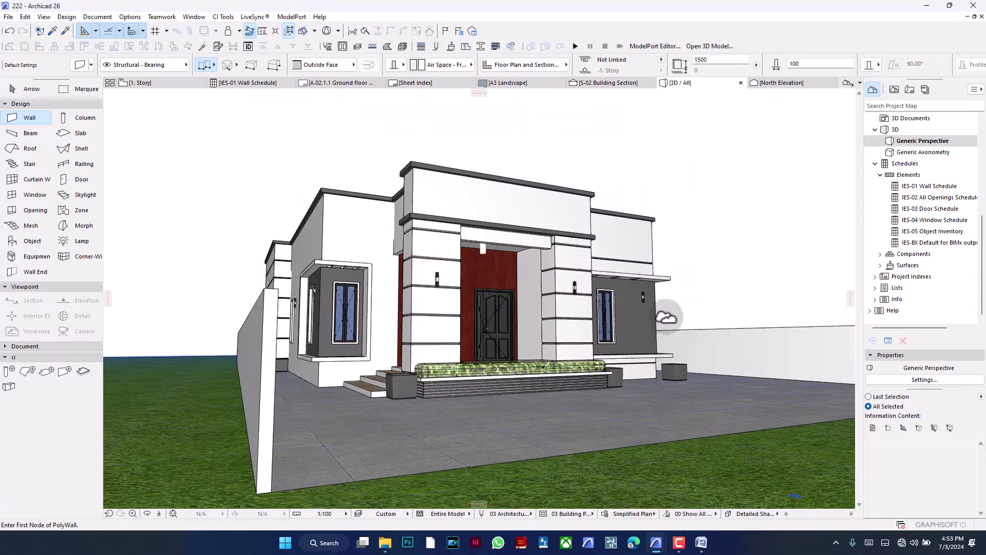
{"action": "middle_click_drag", "start_coordinate": [663, 279], "coordinate": [424, 319], "text": "shift"}
{"action": "scroll", "coordinate": [433, 318], "scroll_direction": "up", "scroll_amount": 3}
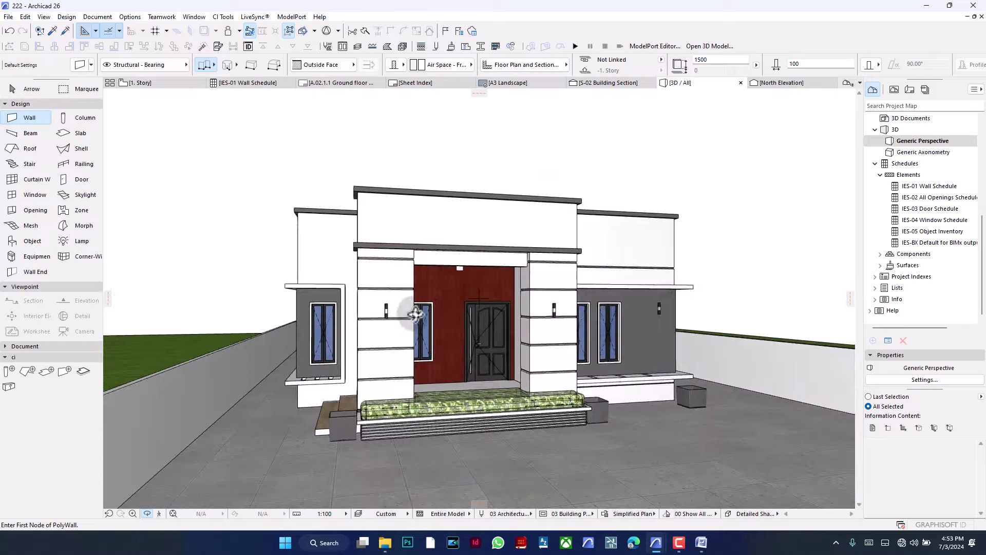
Return to the Wall Schedule and check the total of the No. of bricks to purchase column.
{"action": "left_click", "coordinate": [248, 83]}
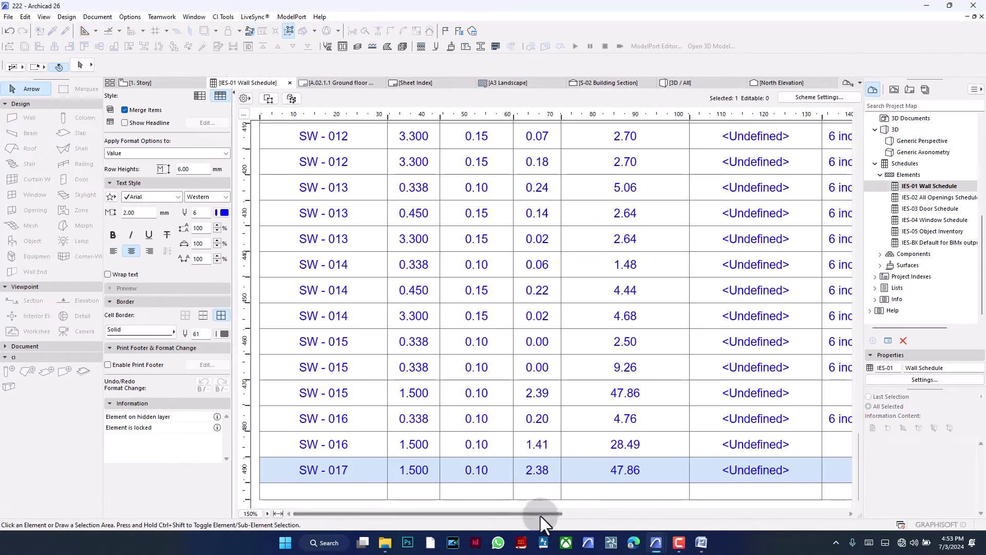
{"action": "left_click_drag", "start_coordinate": [539, 514], "coordinate": [799, 511]}
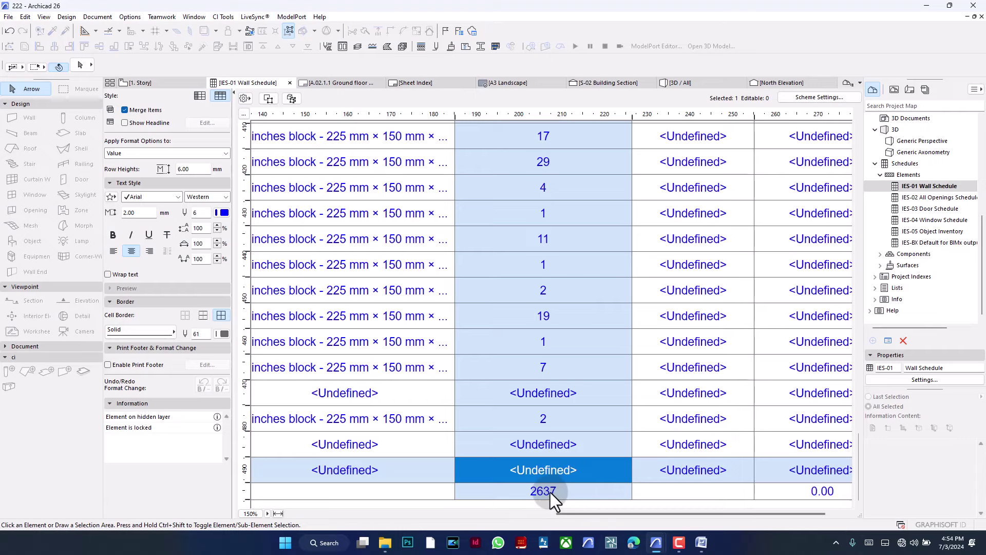
Inspect the foundation walls from below the building in the 3D view.
{"action": "left_click", "coordinate": [708, 83]}
{"action": "left_click_drag", "start_coordinate": [525, 401], "coordinate": [595, 295]}
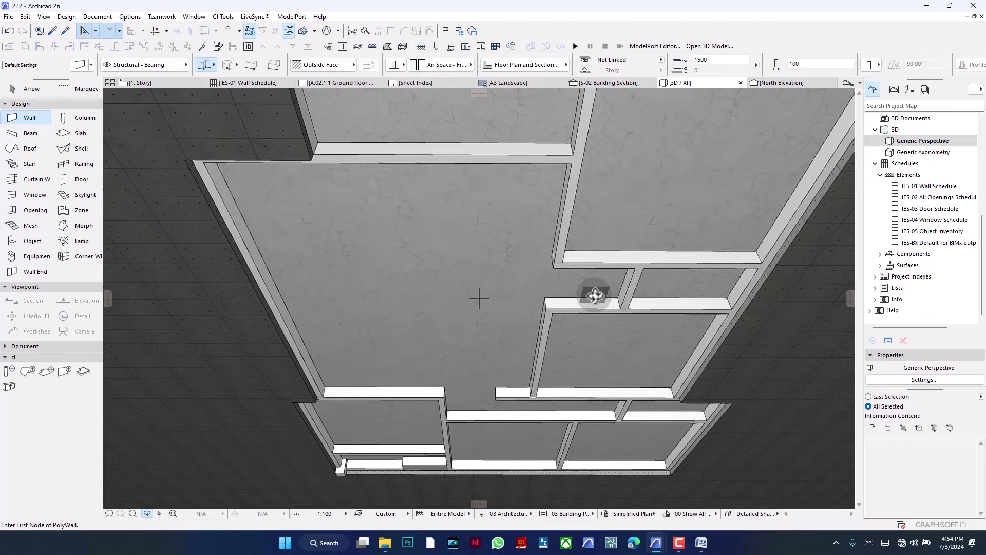
{"action": "left_click_drag", "start_coordinate": [595, 295], "coordinate": [615, 312]}
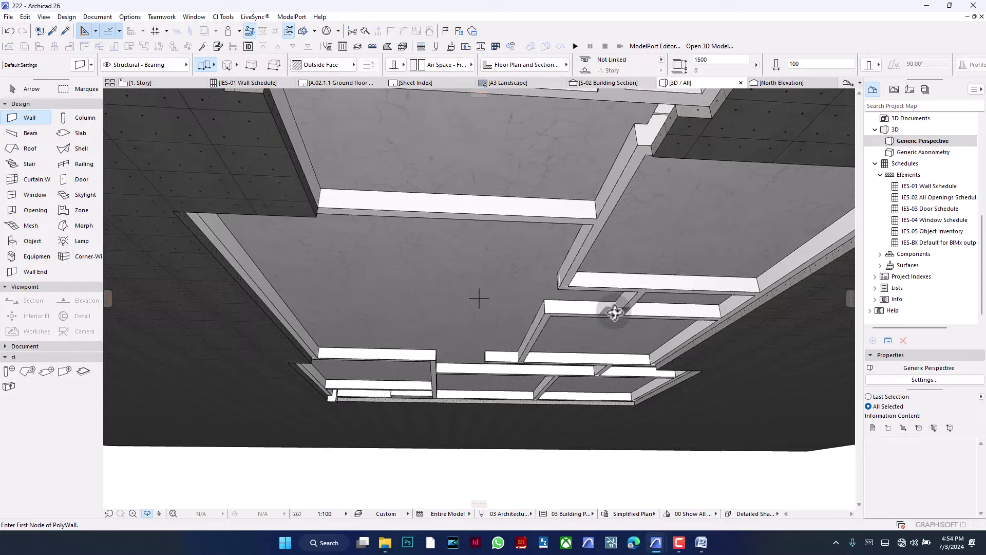
{"action": "mouse_move", "coordinate": [169, 85]}
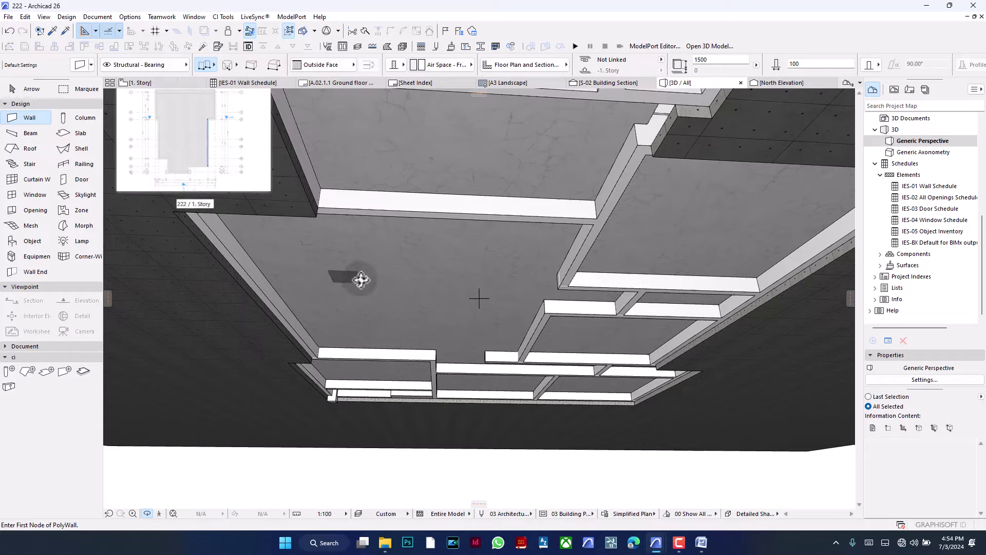
{"action": "left_click_drag", "start_coordinate": [361, 280], "coordinate": [709, 352]}
Use Find & Select to select all walls whose Home Story is -1. Story.
{"action": "key", "text": "ctrl+f"}
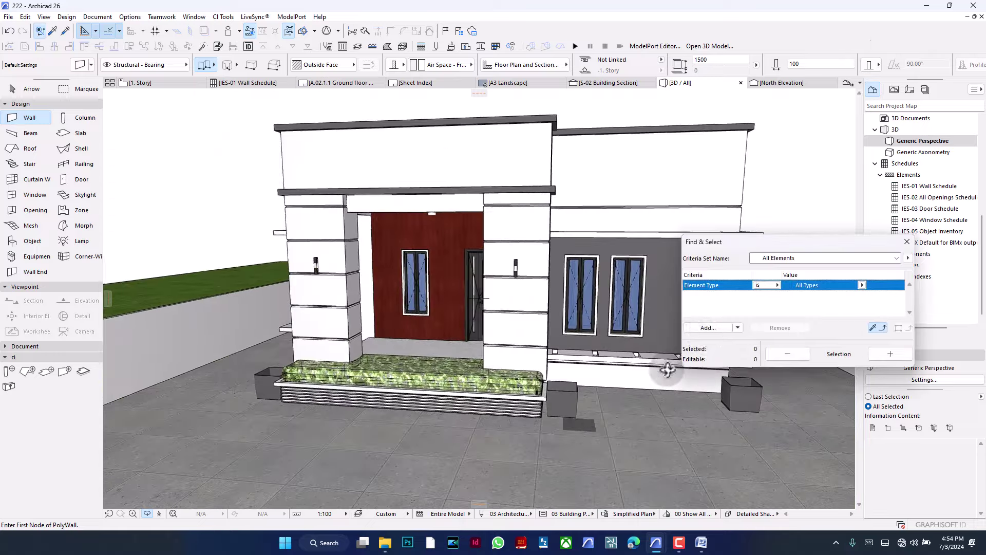
{"action": "left_click_drag", "start_coordinate": [748, 241], "coordinate": [179, 107]}
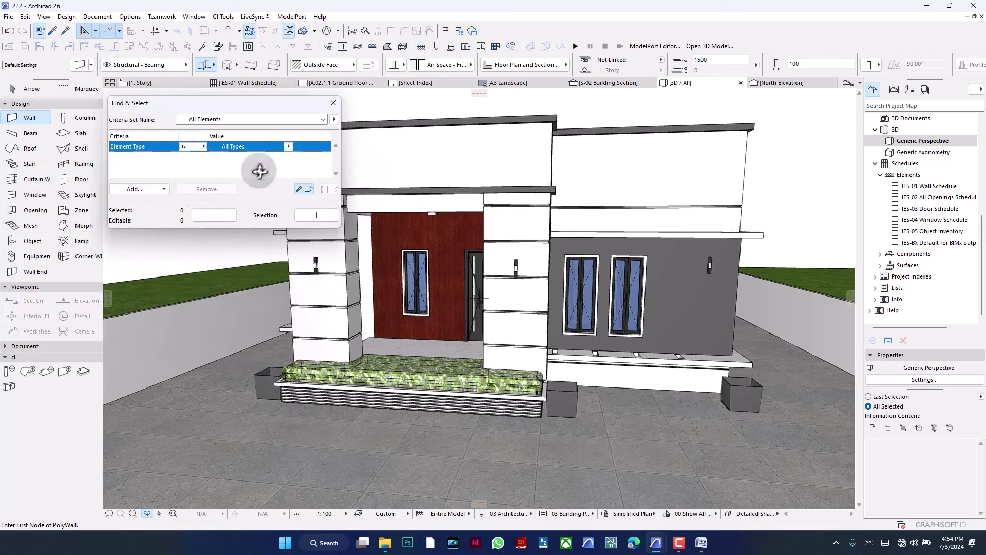
{"action": "left_click", "coordinate": [288, 146]}
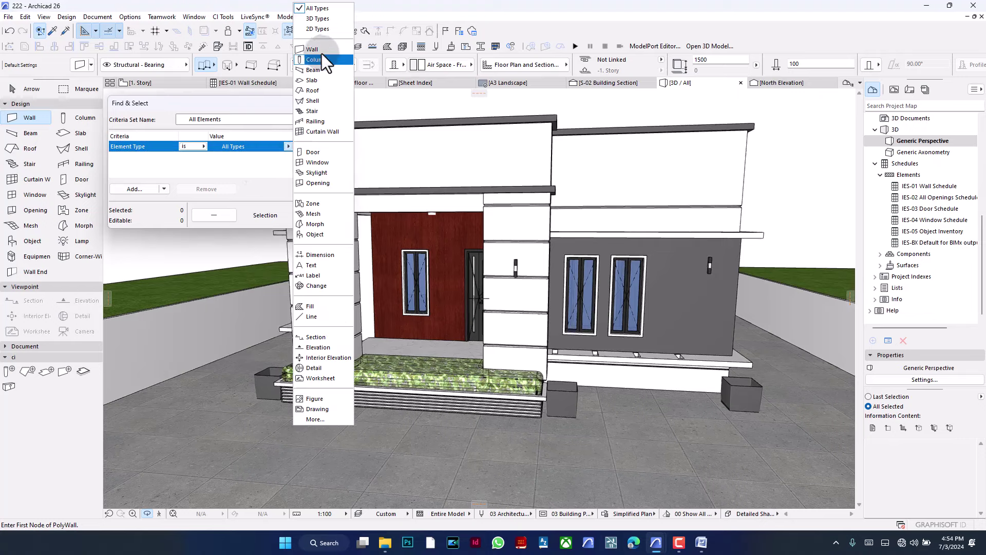
{"action": "left_click", "coordinate": [313, 49]}
{"action": "left_click", "coordinate": [129, 189]}
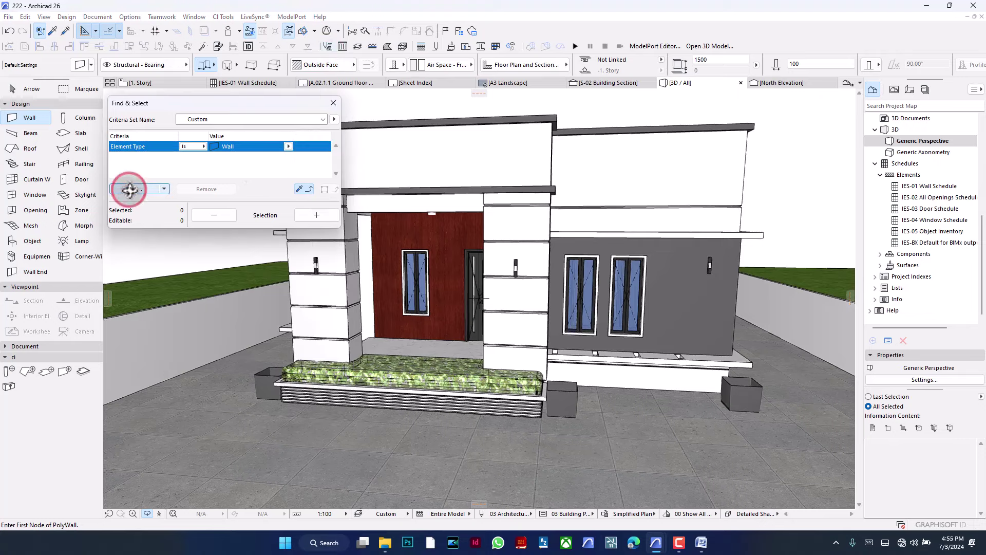
{"action": "type", "text": "sto"}
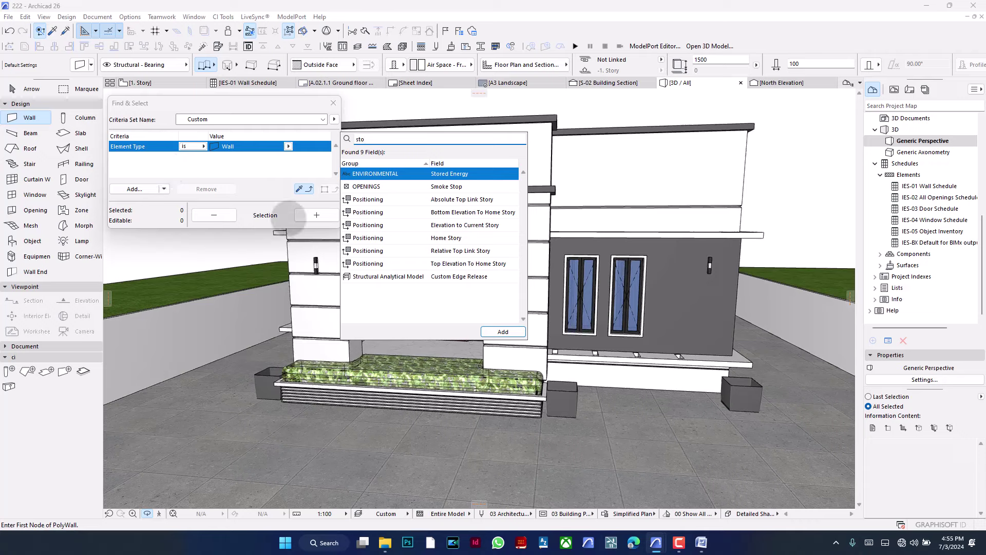
{"action": "double_click", "coordinate": [480, 239]}
{"action": "left_click", "coordinate": [289, 157]}
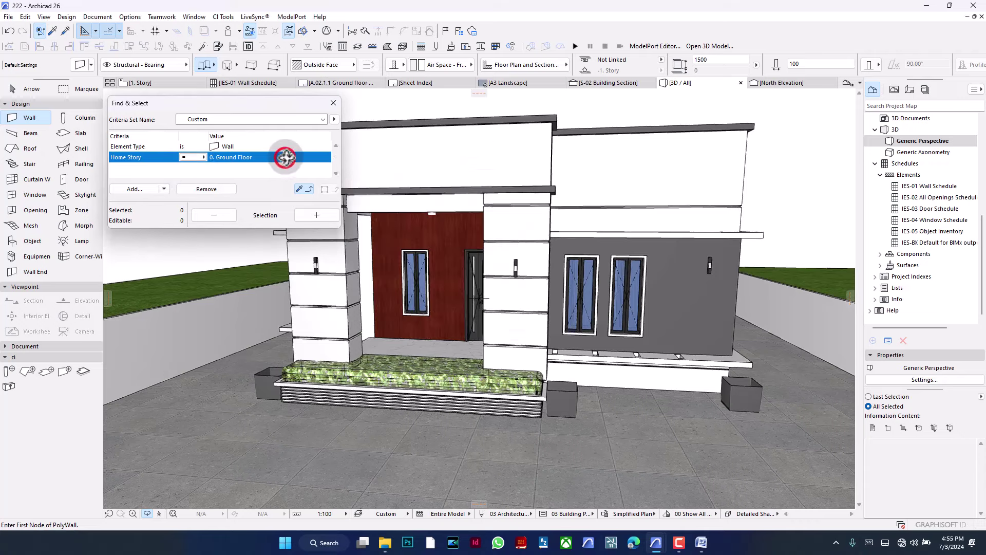
{"action": "left_click", "coordinate": [318, 188]}
{"action": "left_click", "coordinate": [316, 214]}
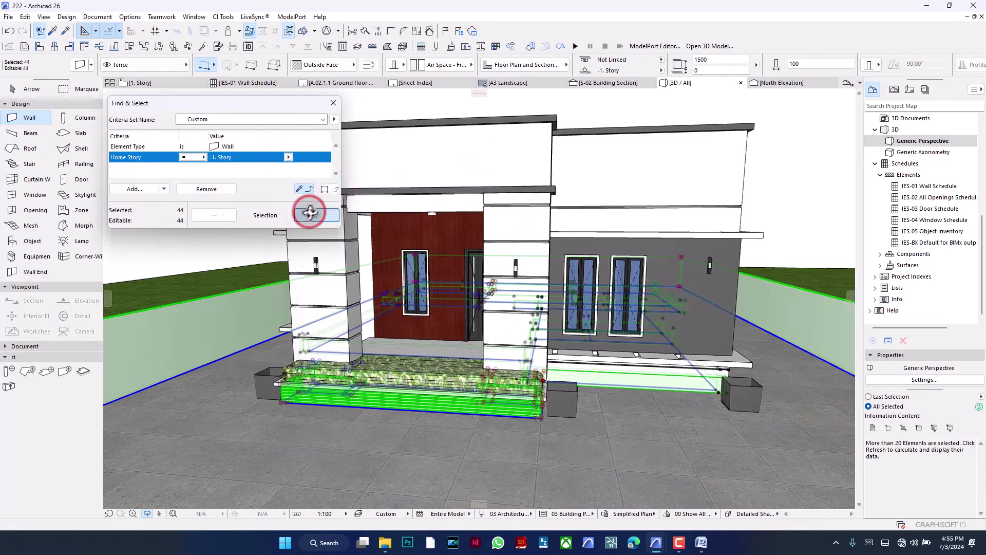
Remove the fence walls around the building from the selection, keeping only the foundation walls.
{"action": "scroll", "coordinate": [641, 338], "scroll_direction": "down", "scroll_amount": 1}
{"action": "scroll", "coordinate": [641, 338], "scroll_direction": "down", "scroll_amount": 5}
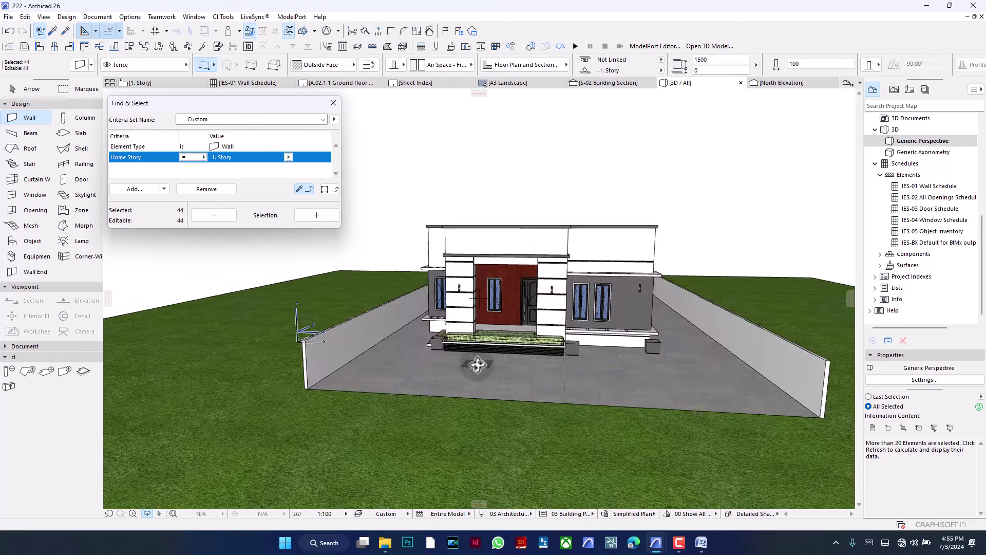
{"action": "key", "text": "Escape"}
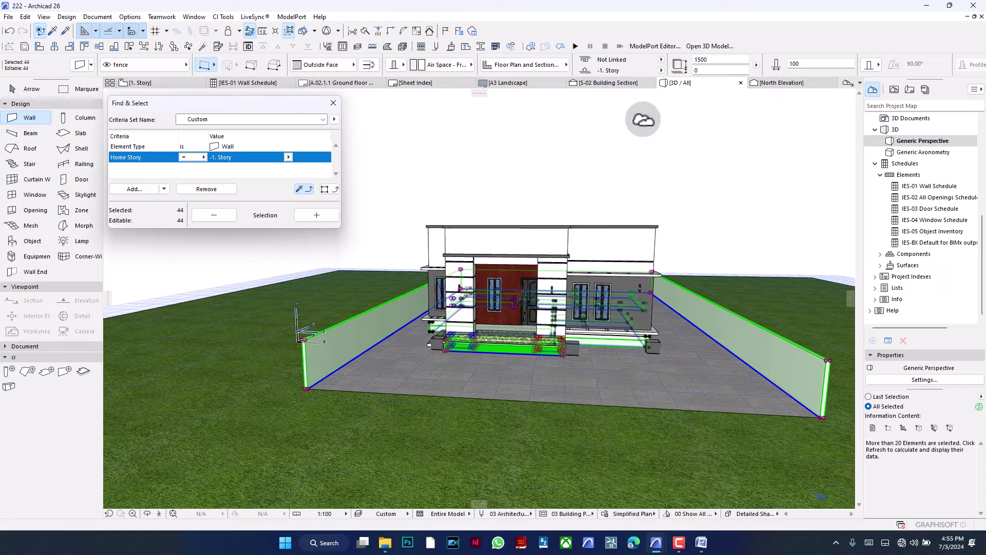
{"action": "left_click", "coordinate": [702, 308], "text": "shift"}
{"action": "middle_click_drag", "start_coordinate": [601, 312], "coordinate": [560, 286]}
{"action": "left_click", "coordinate": [562, 283], "text": "shift"}
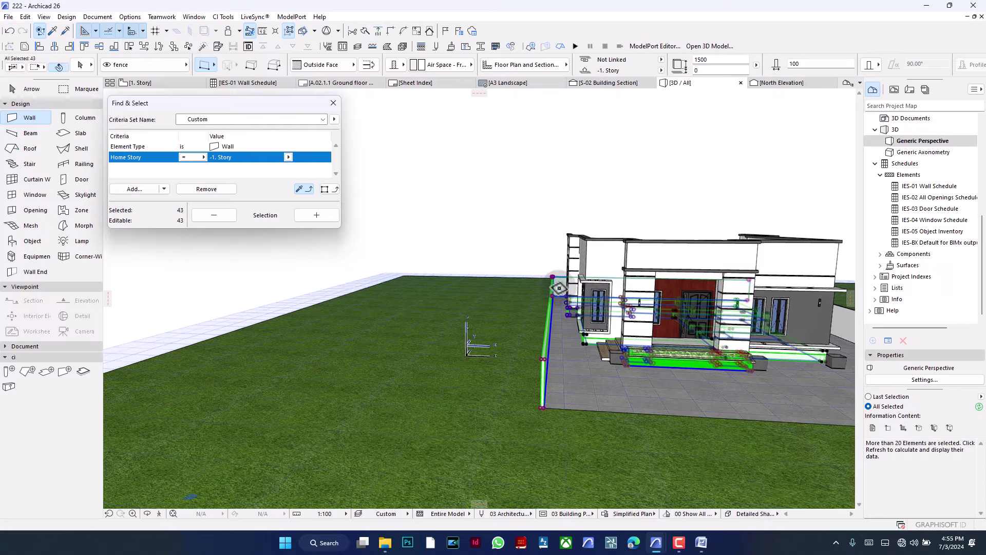
{"action": "left_click", "coordinate": [546, 324], "text": "shift"}
{"action": "middle_click_drag", "start_coordinate": [598, 277], "coordinate": [579, 161], "text": "shift"}
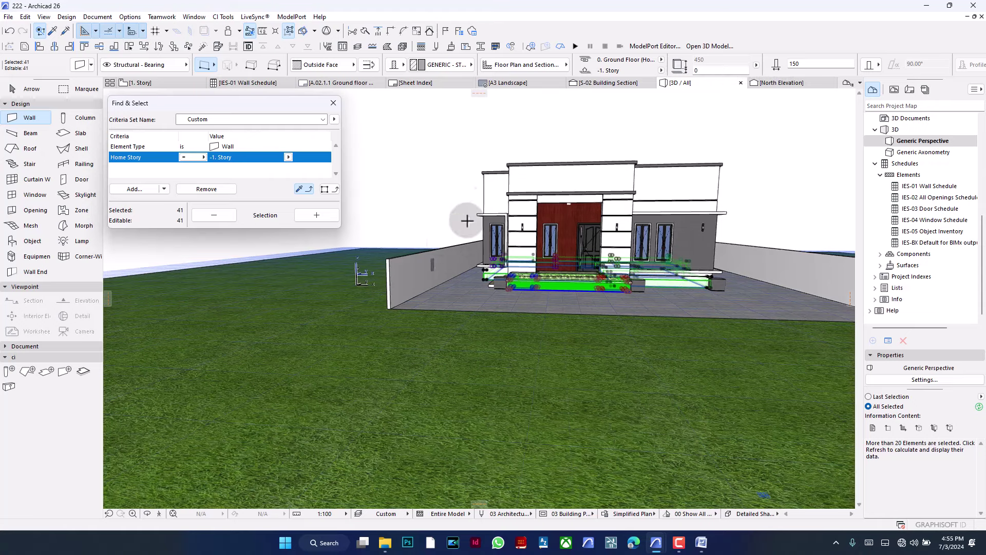
Set the base offset of the selected foundation walls to -900 mm from their home story.
{"action": "left_click", "coordinate": [692, 69]}
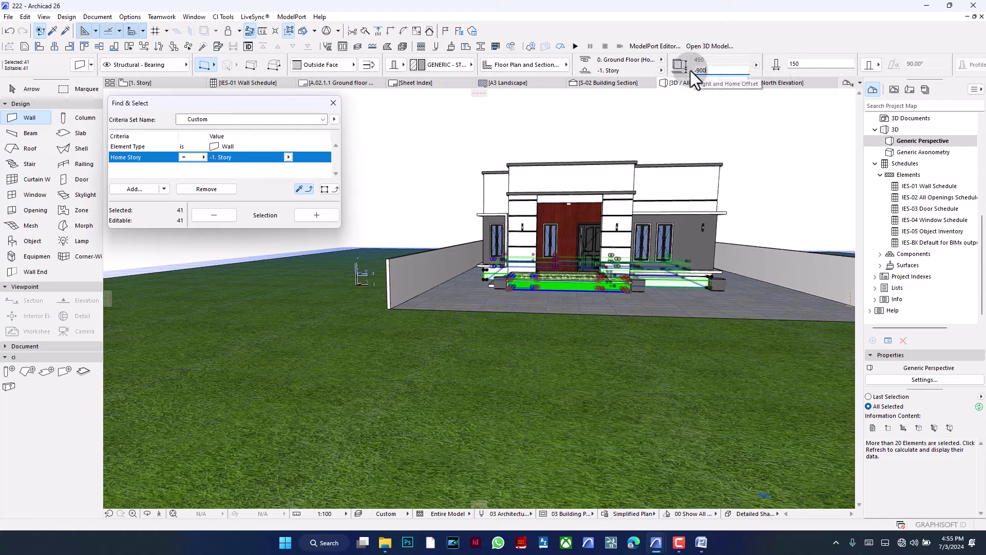
{"action": "key", "text": "Return"}
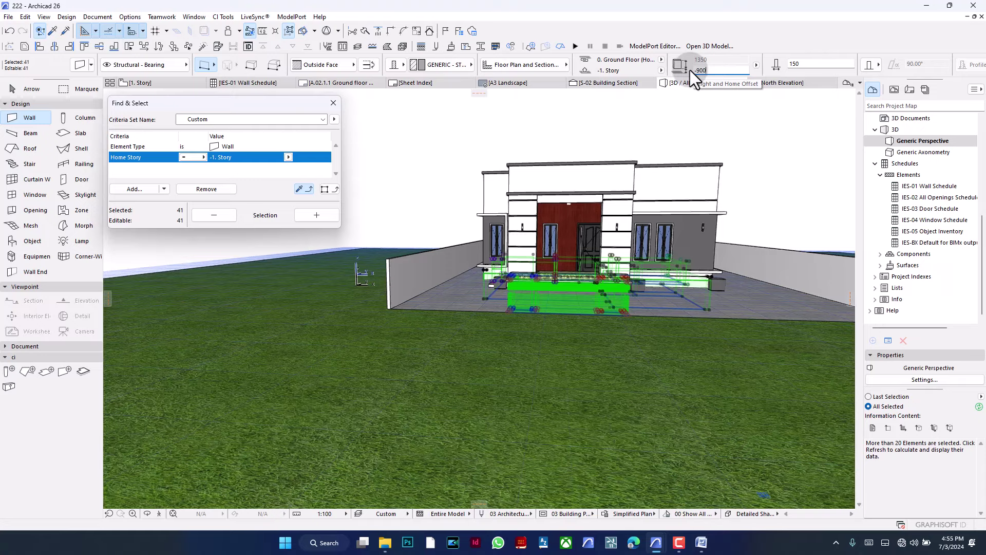
{"action": "middle_click_drag", "start_coordinate": [683, 236], "coordinate": [730, 221], "text": "shift"}
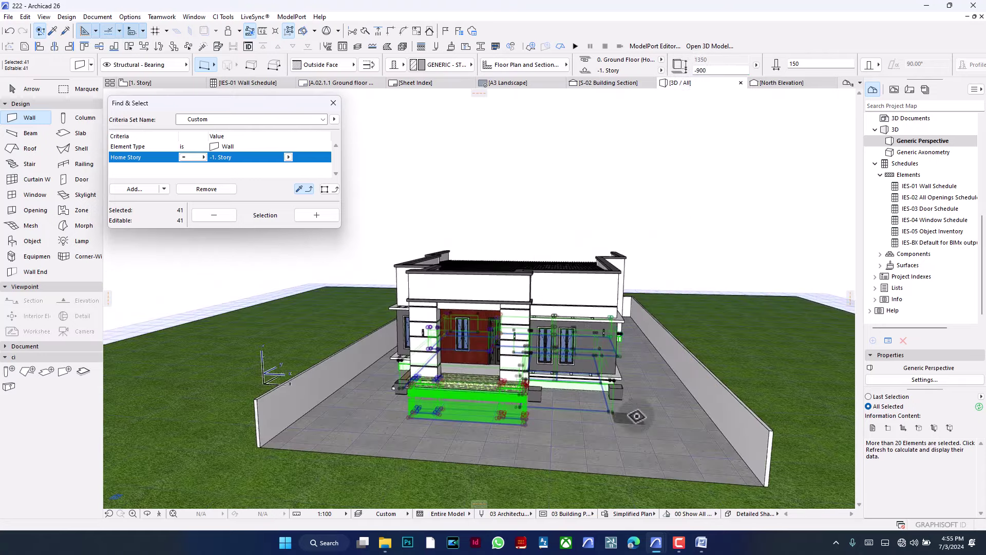
{"action": "middle_click_drag", "start_coordinate": [559, 432], "coordinate": [706, 335], "text": "shift"}
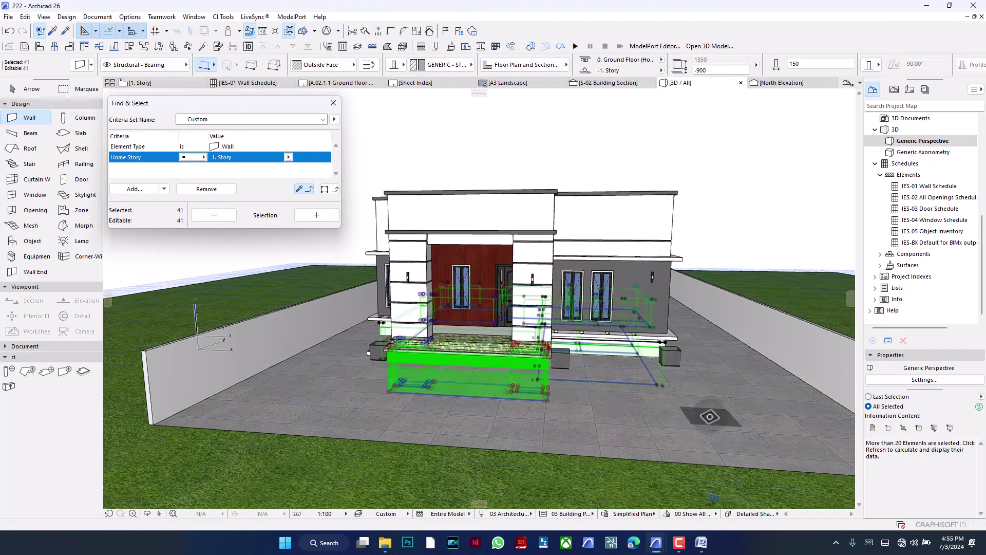
{"action": "key", "text": "Escape"}
{"action": "middle_click_drag", "start_coordinate": [621, 354], "coordinate": [587, 363], "text": "shift"}
Return to the Wall Schedule and add a criterion limiting it to walls whose Home Story is -1. Story.
{"action": "left_click", "coordinate": [264, 84]}
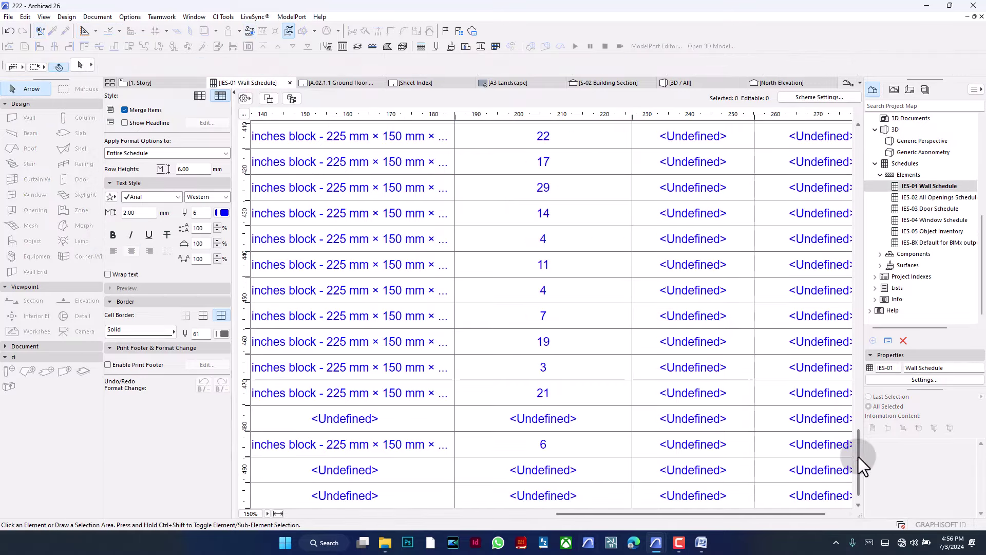
{"action": "left_click_drag", "start_coordinate": [858, 456], "coordinate": [858, 481]}
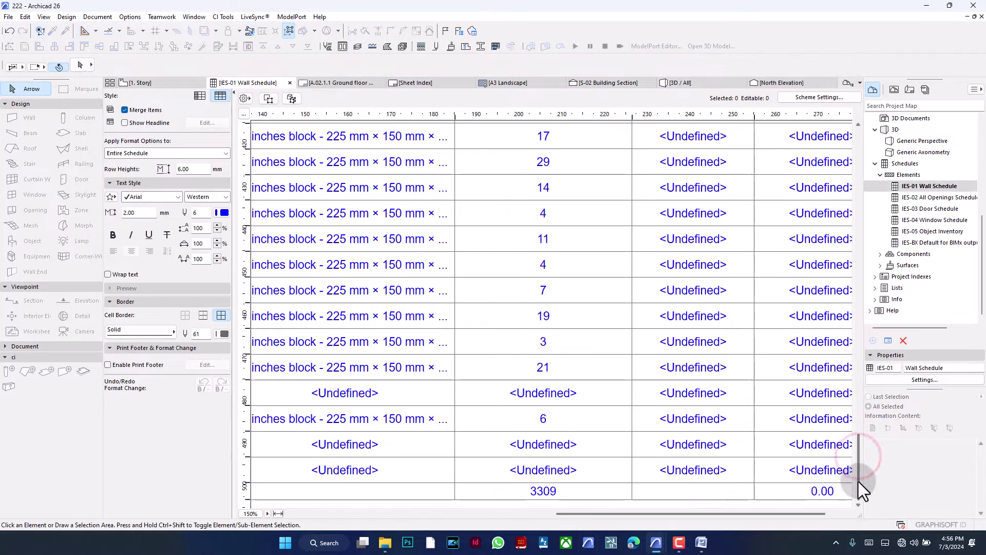
{"action": "left_click", "coordinate": [911, 382]}
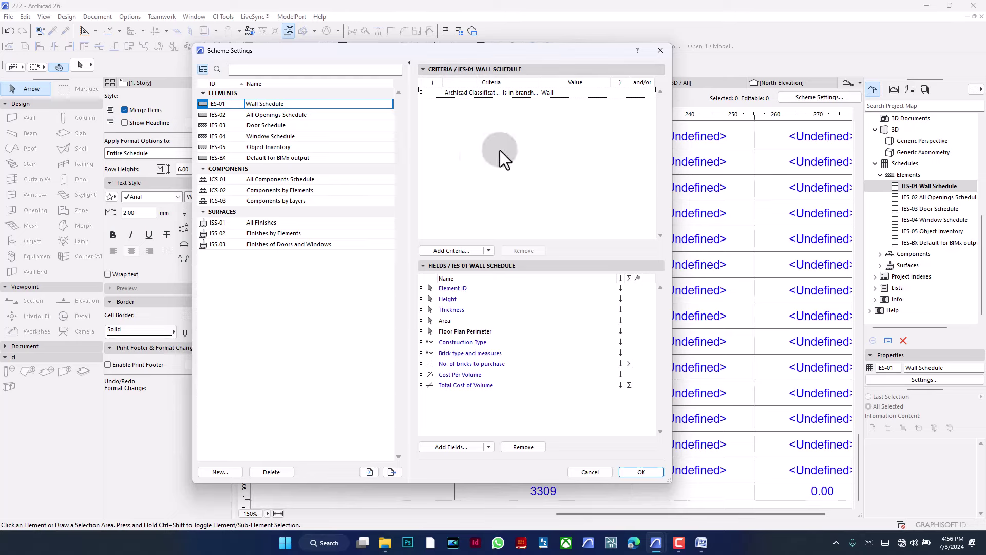
{"action": "left_click", "coordinate": [452, 250]}
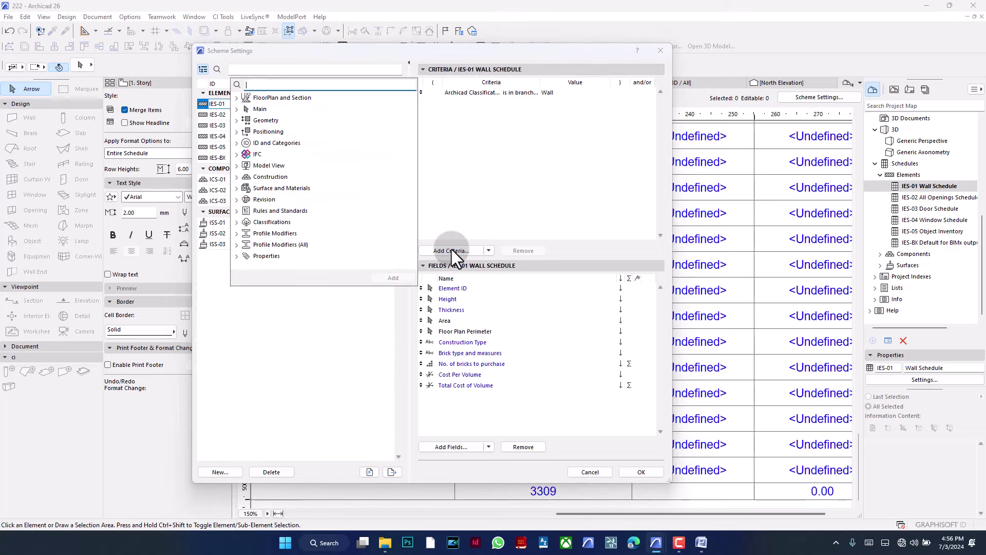
{"action": "type", "text": "sto"}
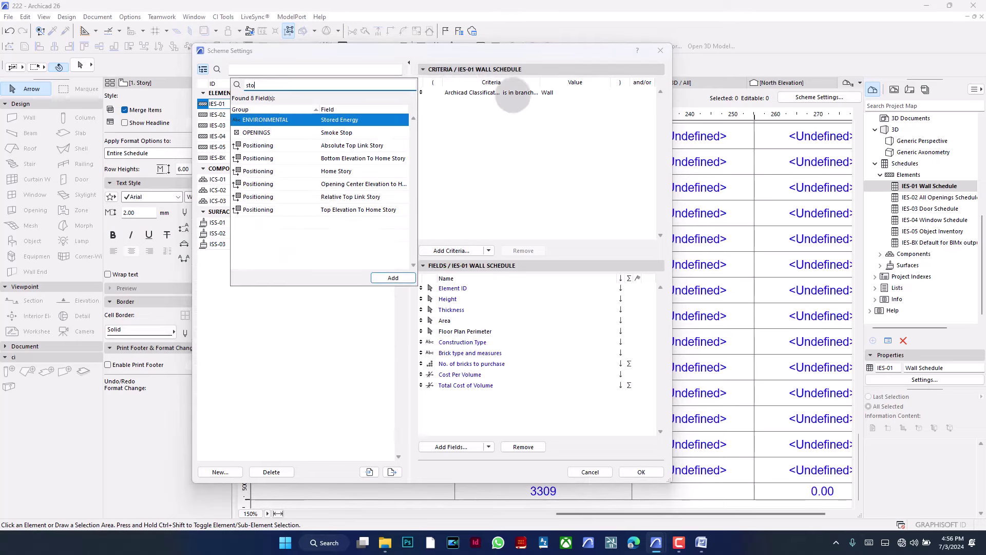
{"action": "double_click", "coordinate": [341, 172]}
{"action": "left_click", "coordinate": [507, 164]}
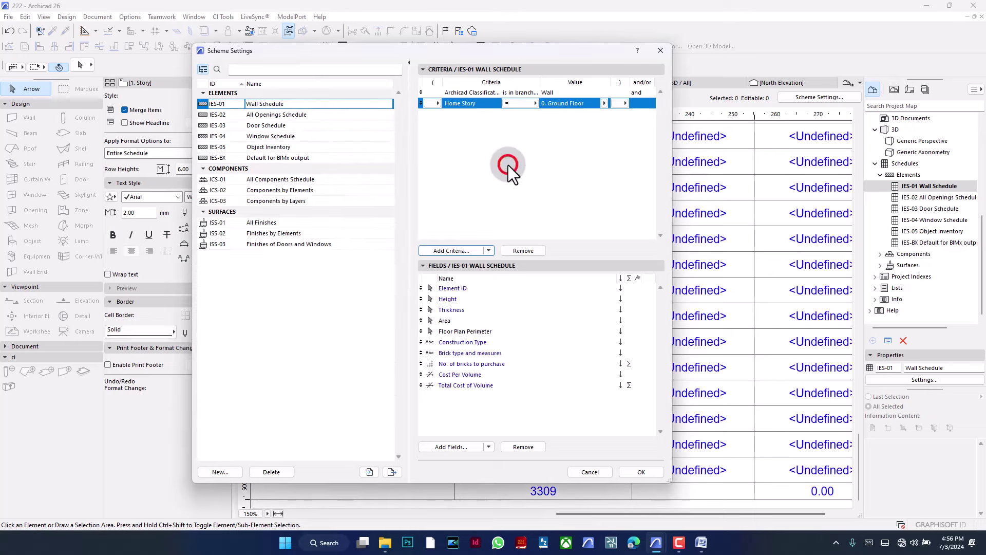
{"action": "left_click", "coordinate": [604, 103]}
{"action": "left_click", "coordinate": [627, 128]}
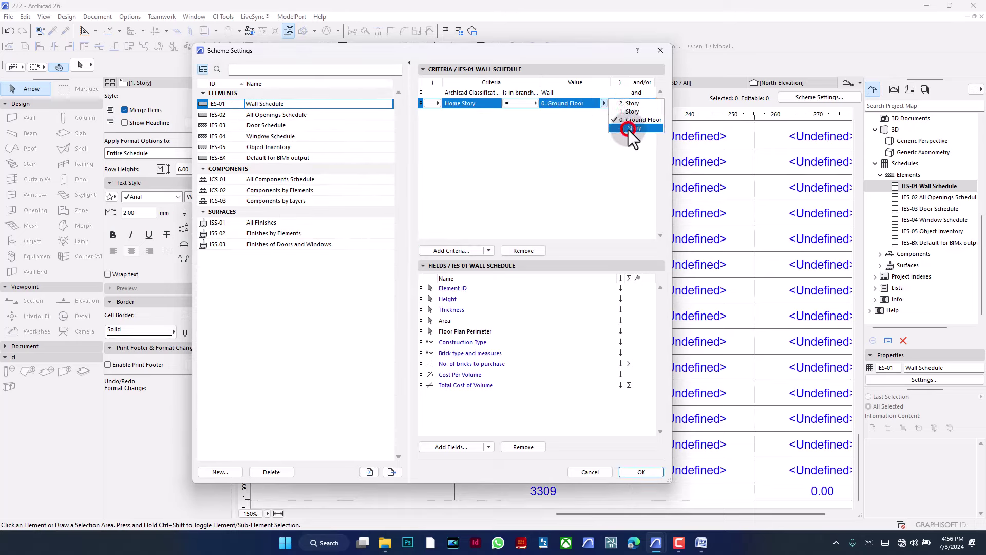
{"action": "left_click", "coordinate": [637, 471]}
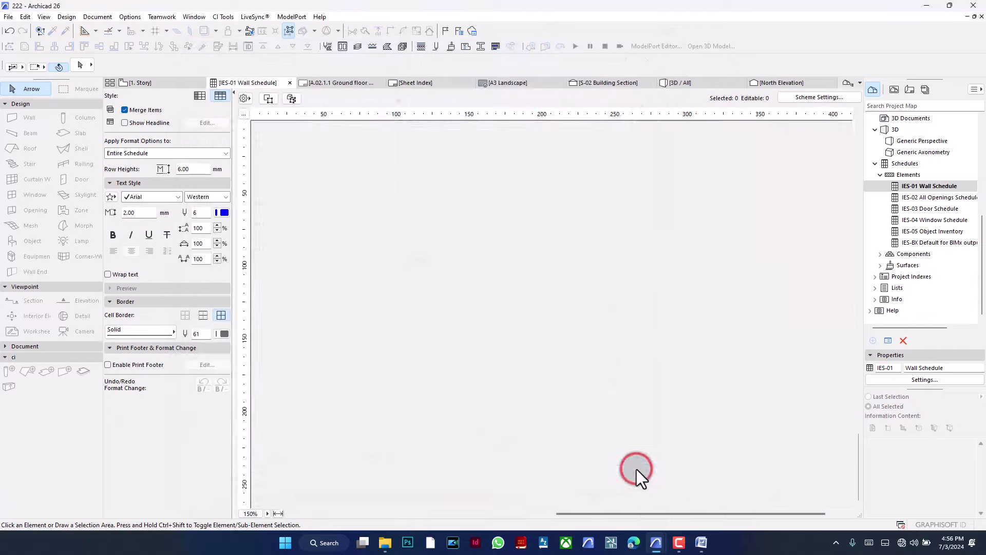
Review the filtered Wall Schedule's No. of bricks to purchase column from its header down to the total.
{"action": "left_click_drag", "start_coordinate": [577, 512], "coordinate": [627, 520]}
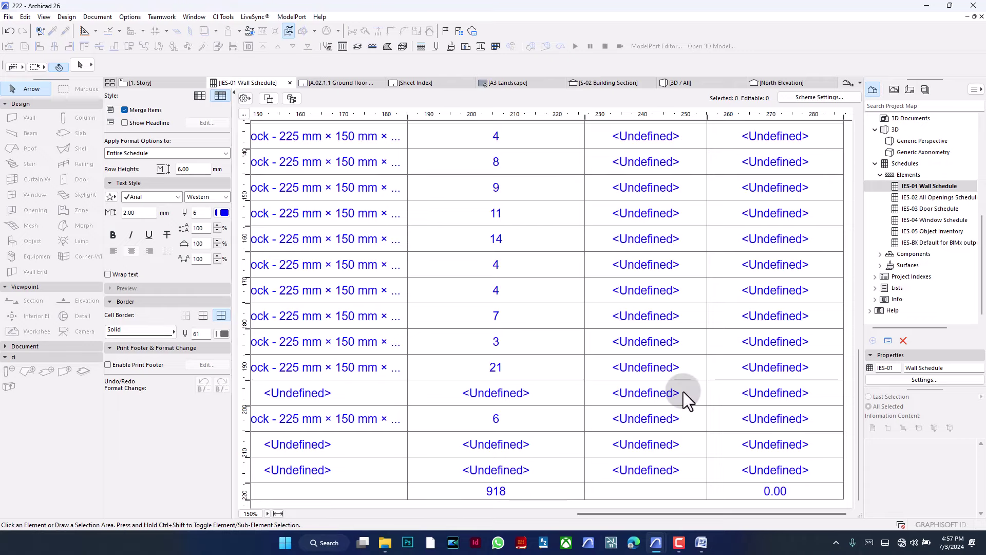
{"action": "scroll", "coordinate": [677, 386], "scroll_direction": "up", "scroll_amount": 10}
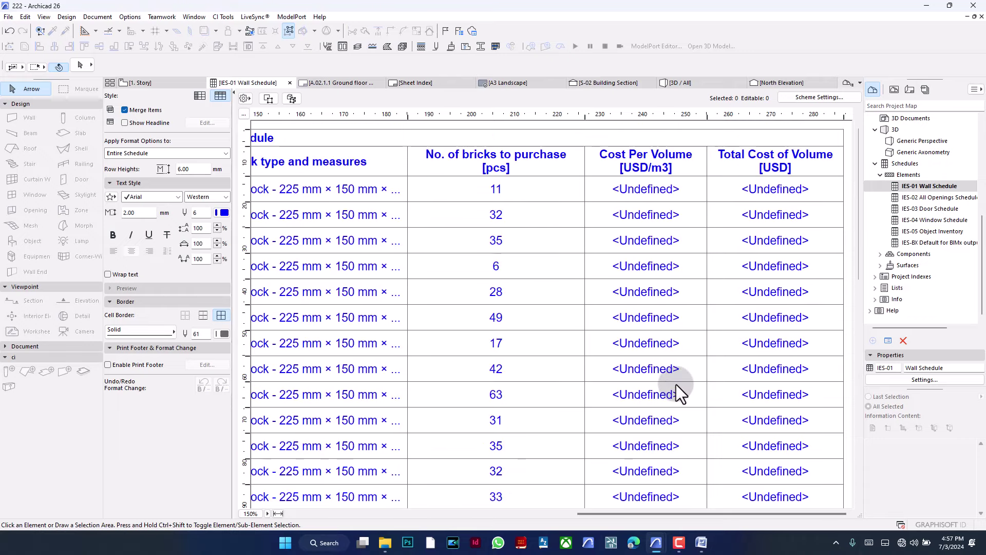
{"action": "scroll", "coordinate": [676, 384], "scroll_direction": "down", "scroll_amount": 10}
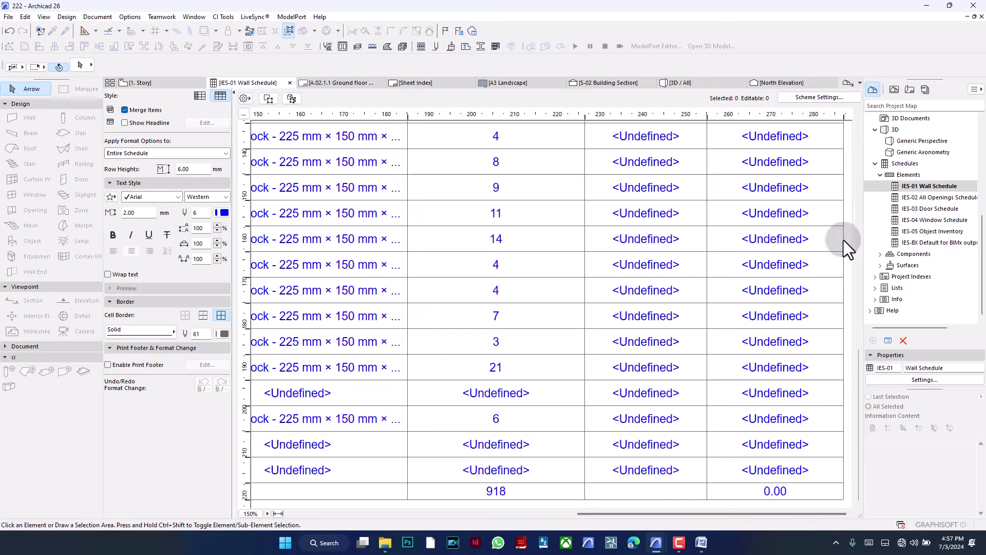
Rename the IES-01 schedule as Foundation Wall Schedule.
{"action": "left_click", "coordinate": [907, 367]}
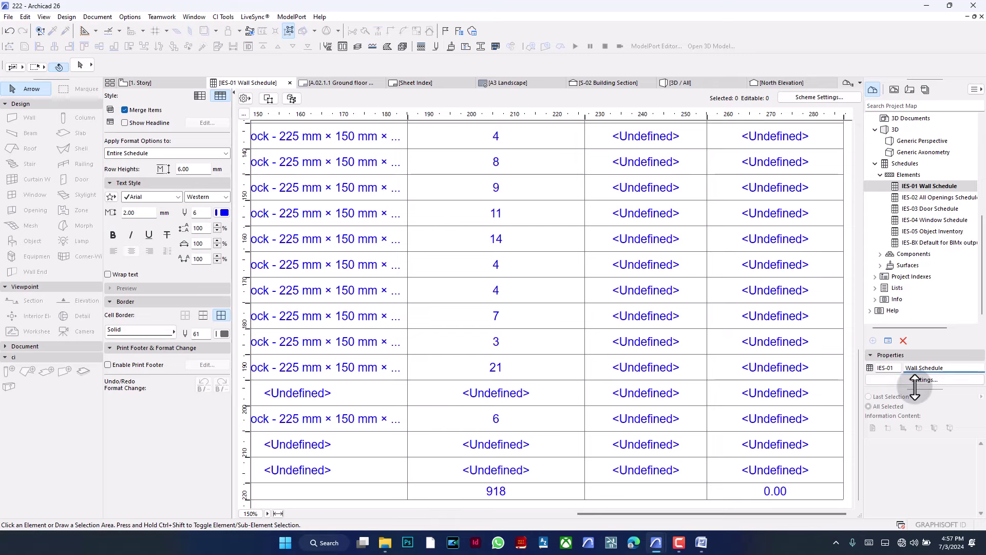
{"action": "type", "text": "Foundation"}
{"action": "key", "text": "Return"}
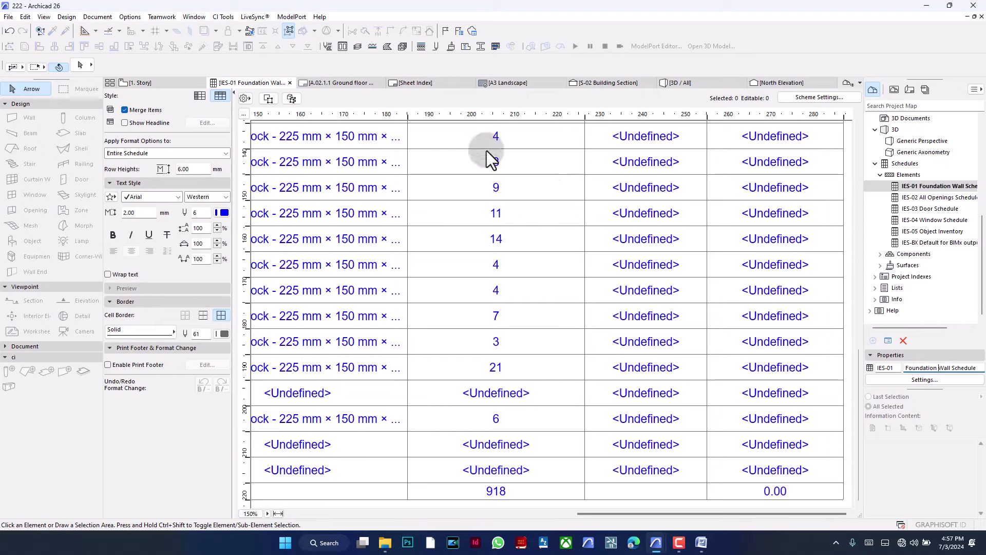
Create a duplicate of the IES-01 Foundation Wall Schedule scheme named Ground floor Wall Schedule.
{"action": "left_click", "coordinate": [909, 380]}
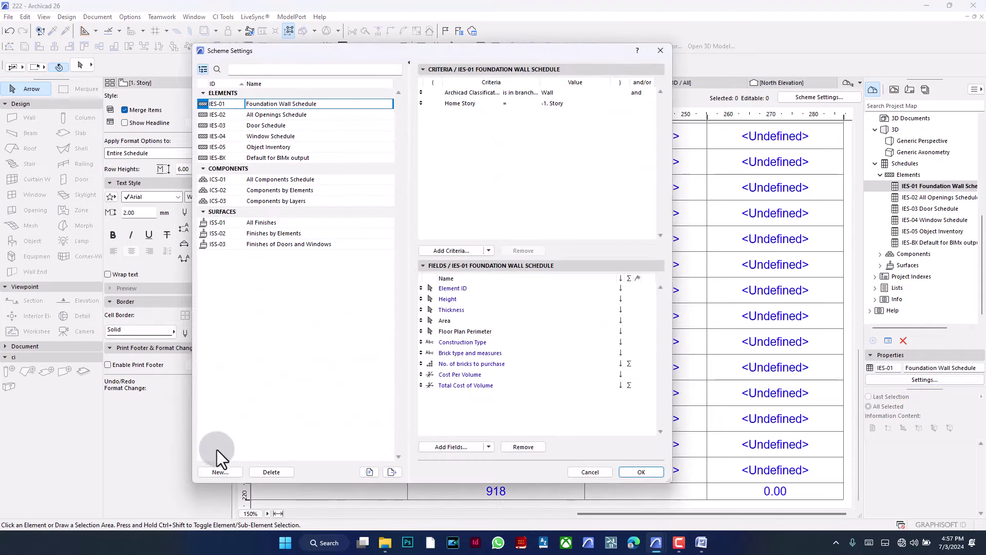
{"action": "left_click", "coordinate": [215, 470]}
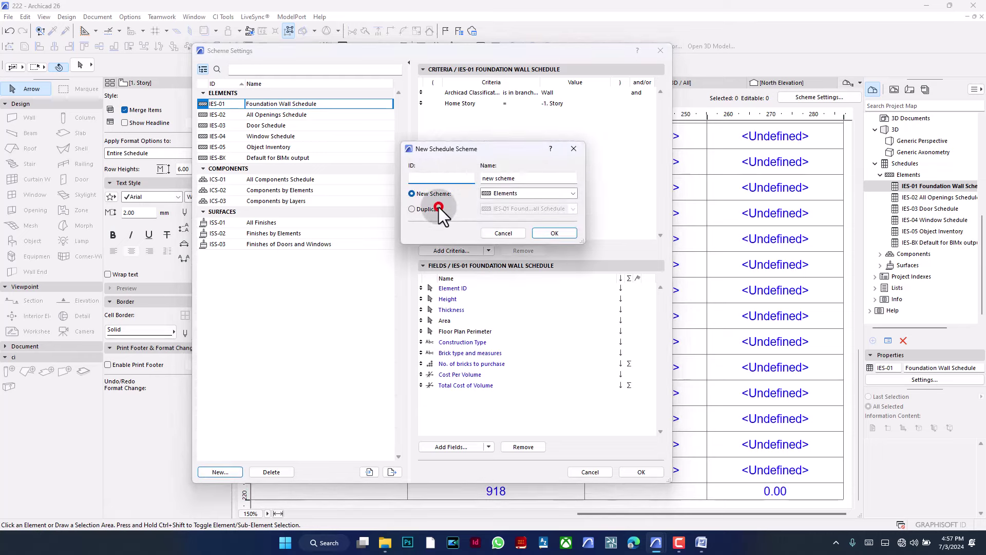
{"action": "left_click", "coordinate": [413, 209]}
{"action": "left_click", "coordinate": [525, 208]}
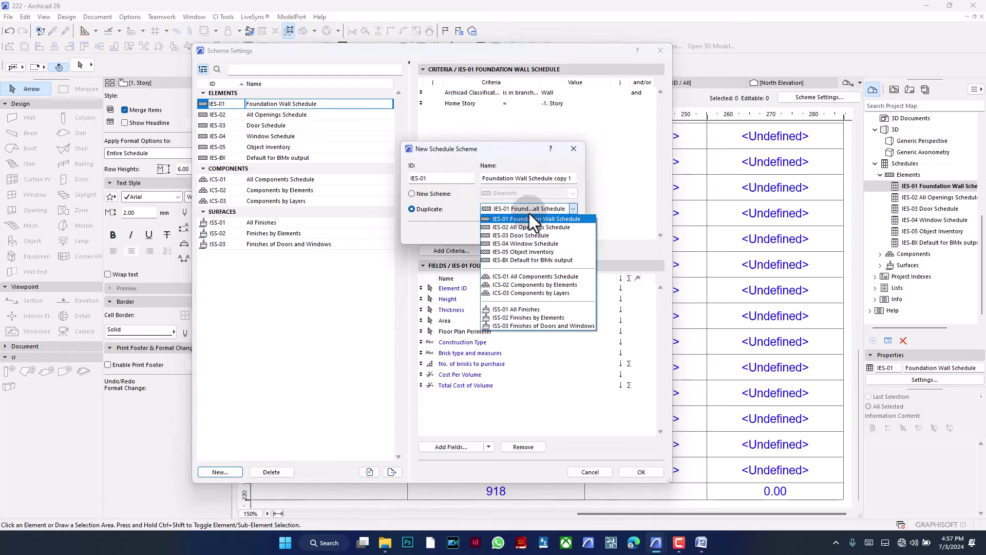
{"action": "left_click", "coordinate": [530, 219]}
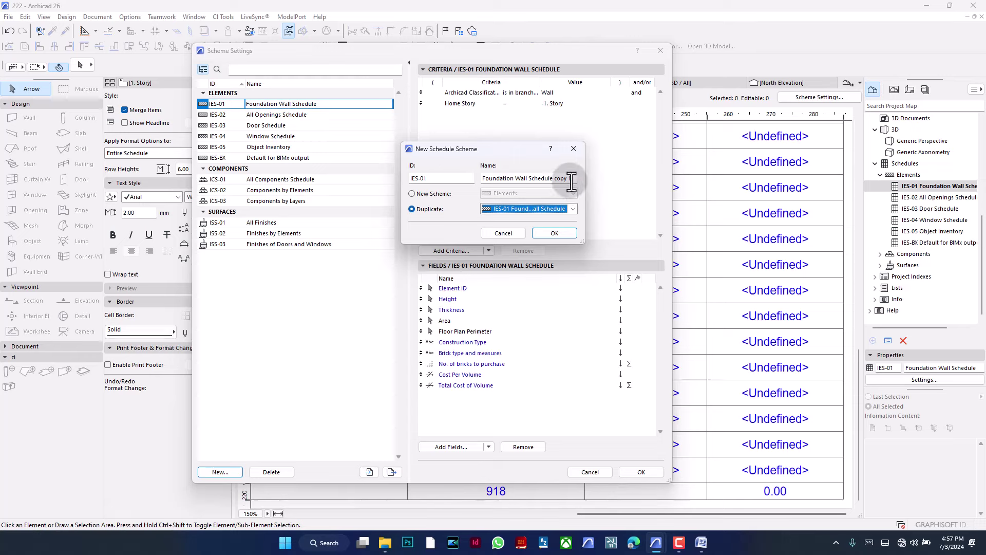
{"action": "left_click_drag", "start_coordinate": [511, 179], "coordinate": [429, 178]}
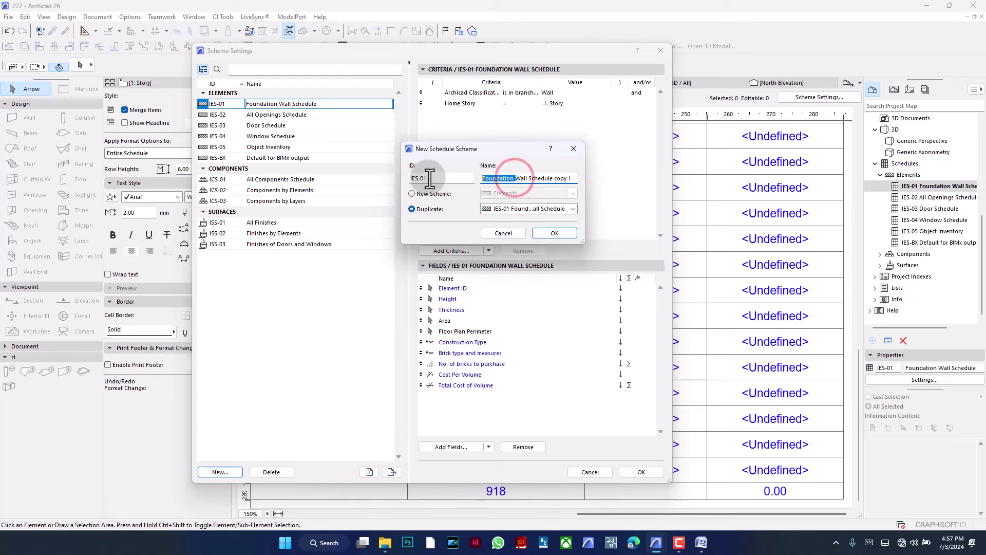
{"action": "type", "text": "Gro"}
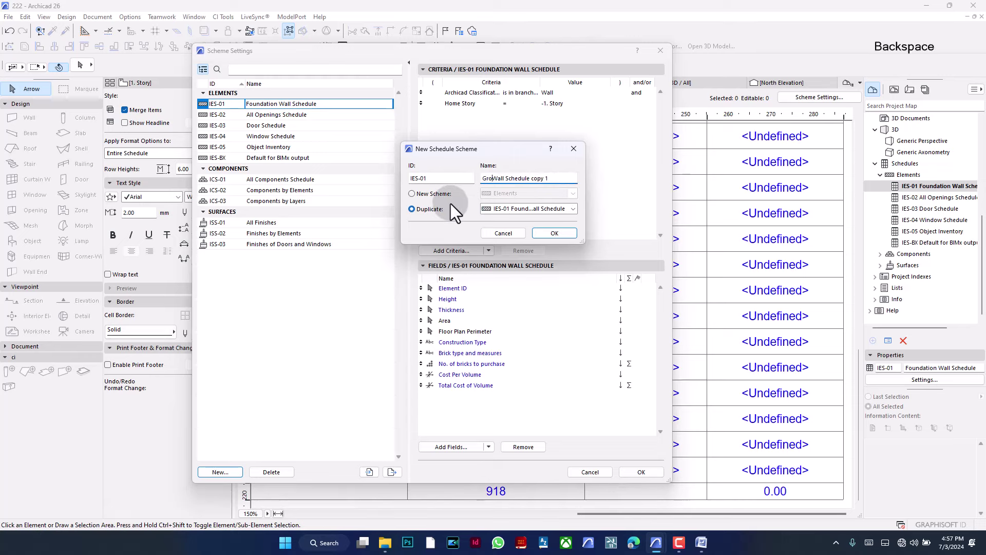
{"action": "type", "text": "und floo"}
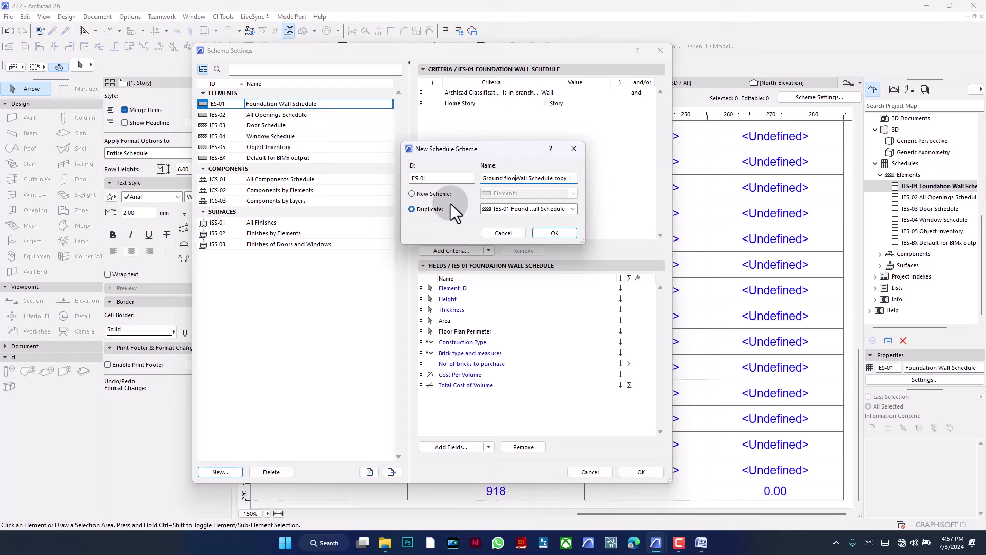
{"action": "type", "text": "r"}
{"action": "left_click_drag", "start_coordinate": [557, 178], "coordinate": [576, 178]}
{"action": "key", "text": "BackSpace"}
{"action": "left_click", "coordinate": [544, 232]}
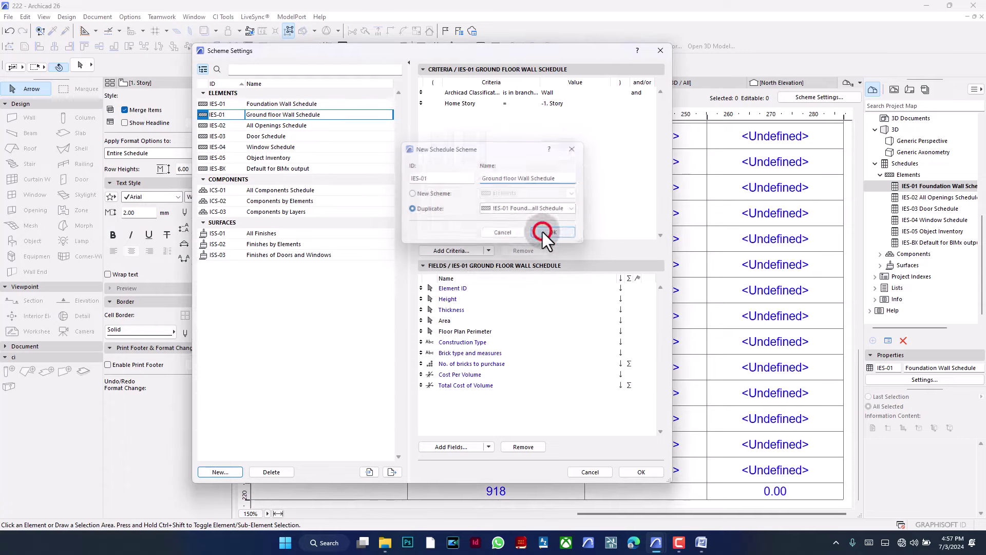
Set the Ground floor Wall Schedule's Home Story criterion to 0. Ground Floor.
{"action": "left_click", "coordinate": [563, 105]}
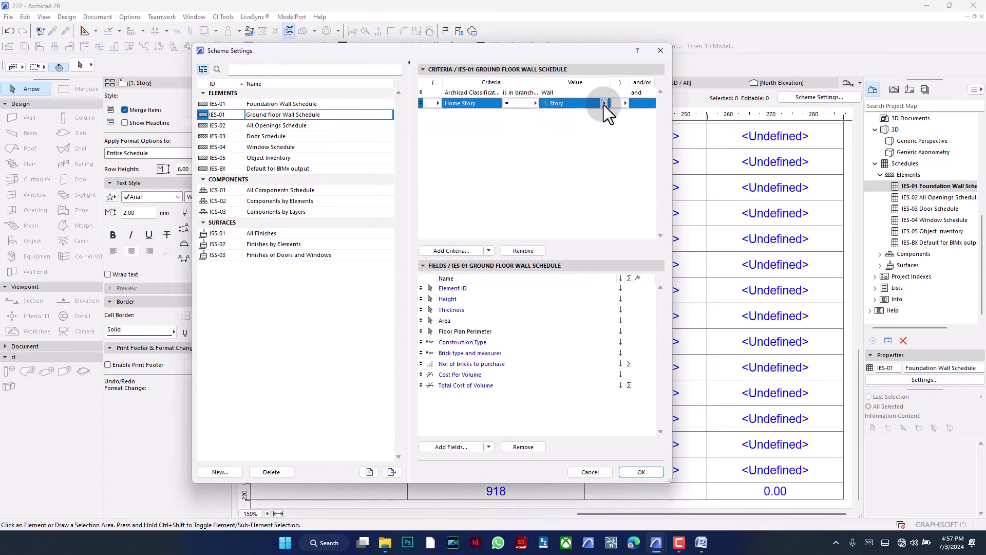
{"action": "left_click", "coordinate": [603, 103]}
{"action": "left_click", "coordinate": [640, 120]}
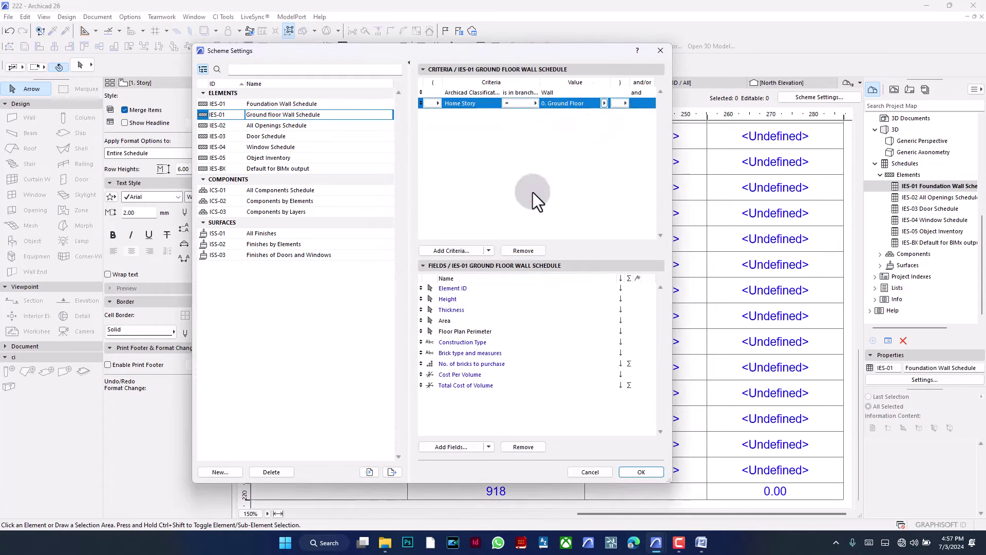
{"action": "left_click", "coordinate": [508, 190]}
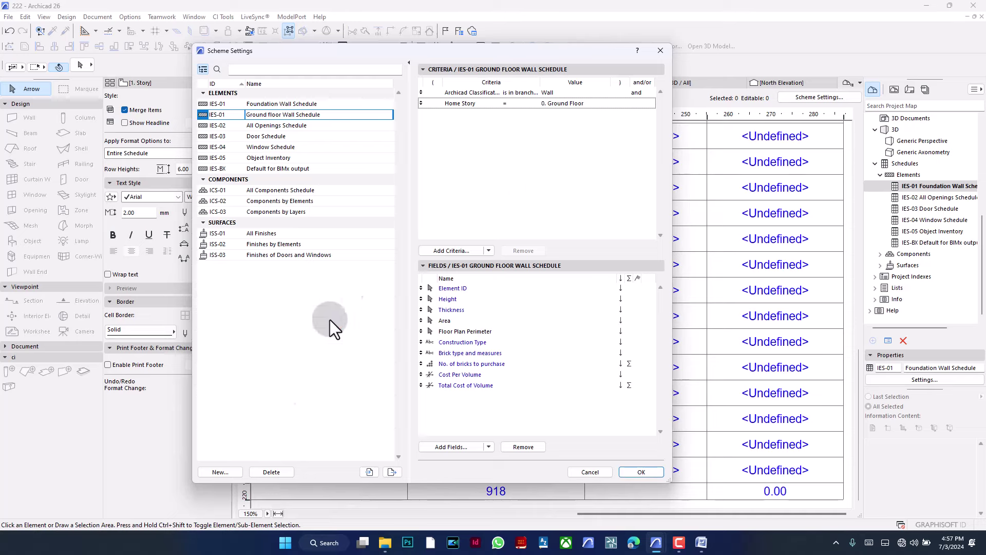
Create a duplicate of the Ground floor Wall Schedule scheme named Parapet Walls Schedule.
{"action": "left_click", "coordinate": [227, 471]}
{"action": "left_click", "coordinate": [412, 208]}
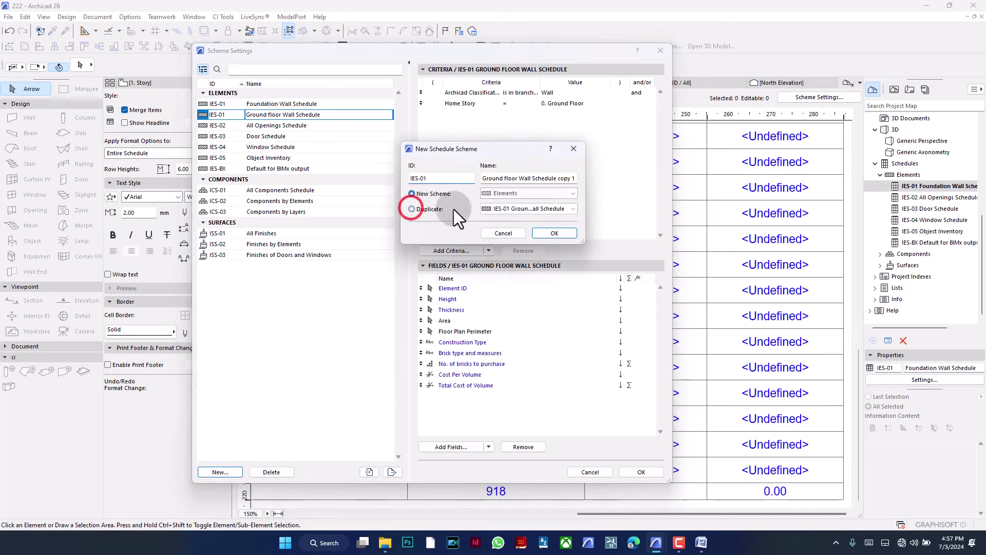
{"action": "left_click", "coordinate": [557, 177]}
{"action": "key", "text": "BackSpace"}
{"action": "key", "text": "BackSpace"}
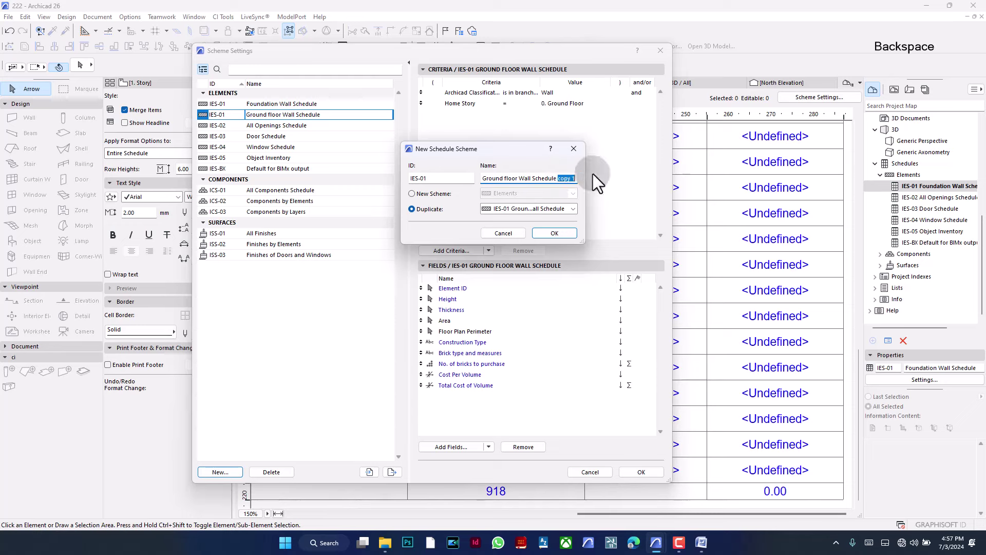
{"action": "left_click", "coordinate": [501, 178]}
{"action": "left_click_drag", "start_coordinate": [502, 178], "coordinate": [473, 180]}
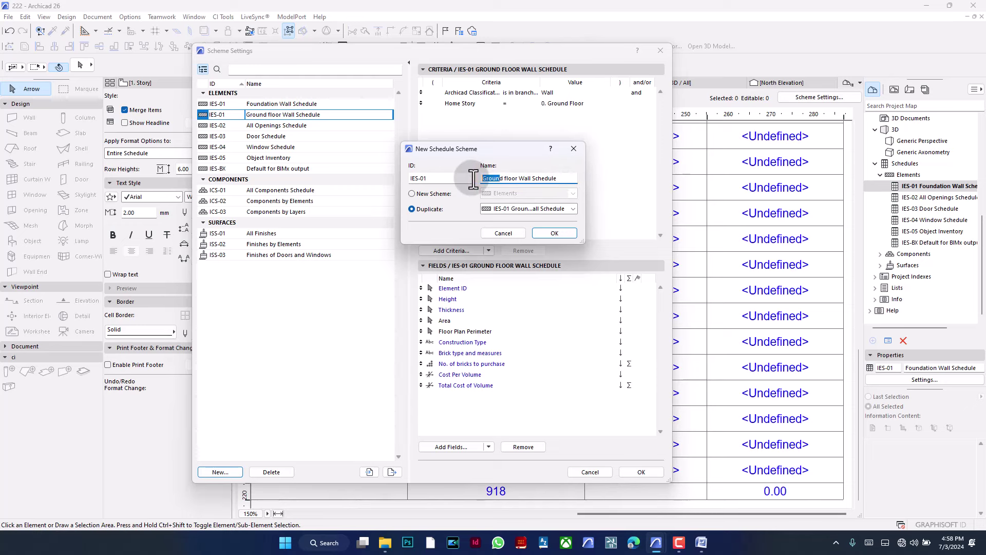
{"action": "type", "text": "Parapet"}
{"action": "key", "text": "BackSpace"}
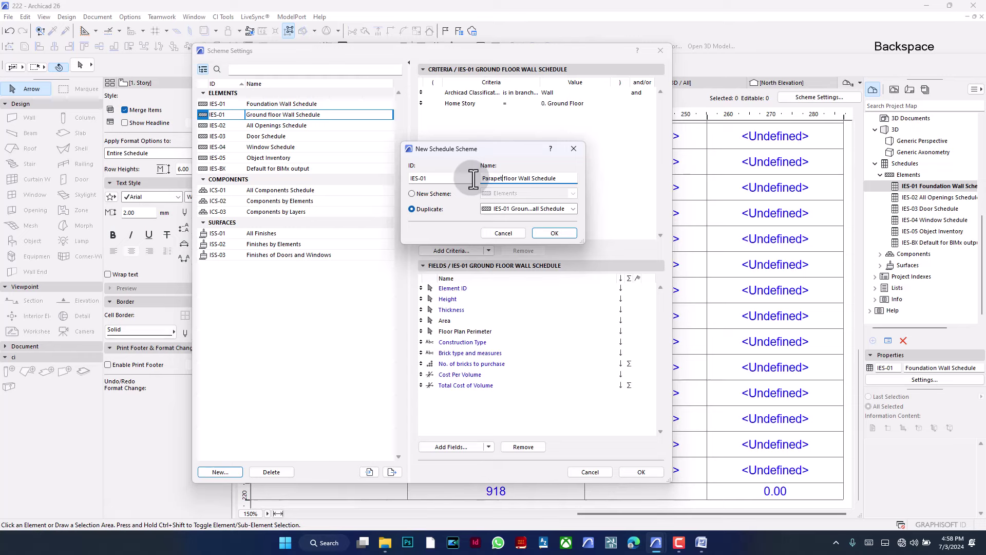
{"action": "double_click", "coordinate": [514, 178]}
{"action": "key", "text": "BackSpace"}
{"action": "left_click", "coordinate": [513, 174]}
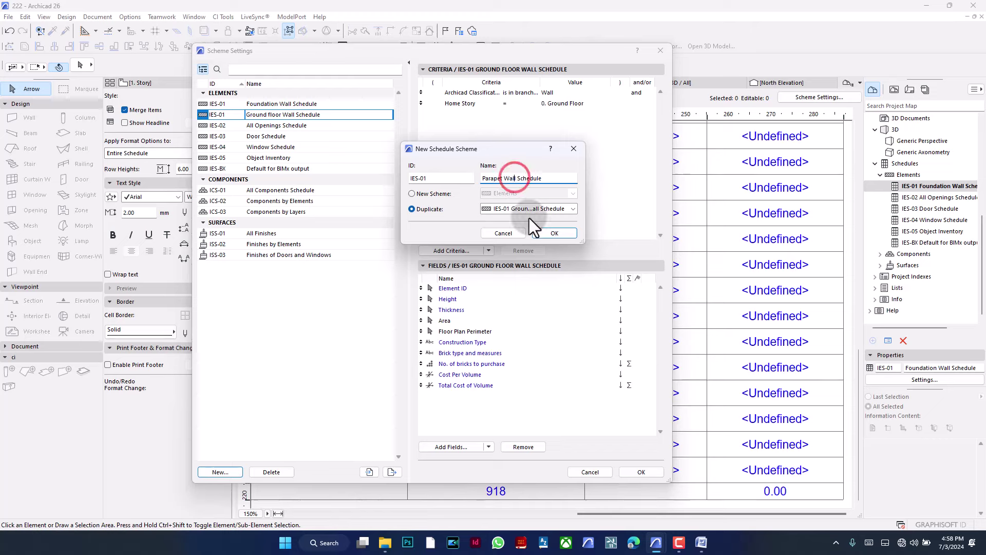
{"action": "left_click", "coordinate": [517, 178]}
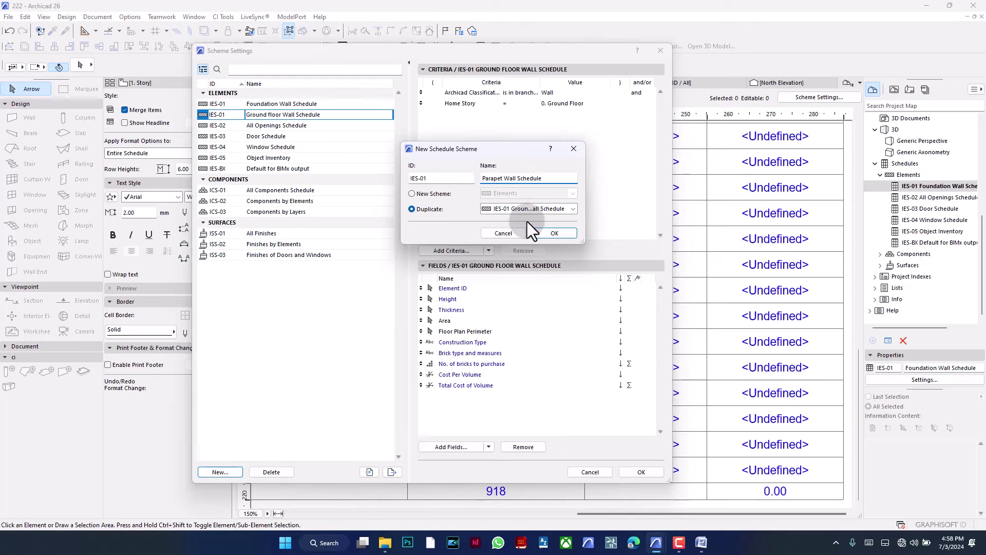
{"action": "type", "text": "s"}
{"action": "left_click", "coordinate": [547, 233]}
Set the Parapet Walls Schedule's Home Story criterion to 1. Story and apply the scheme settings.
{"action": "left_click", "coordinate": [579, 103]}
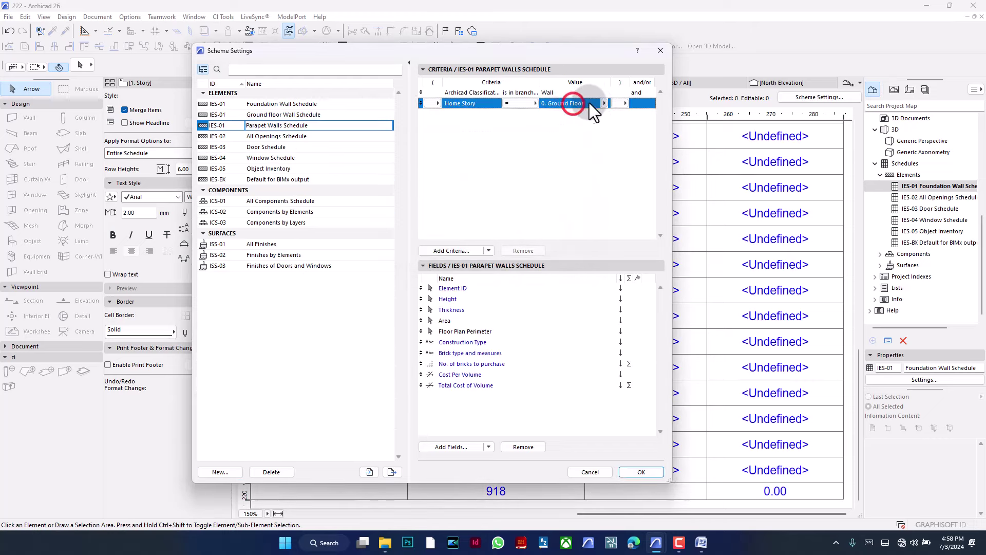
{"action": "left_click", "coordinate": [604, 103]}
{"action": "left_click", "coordinate": [622, 112]}
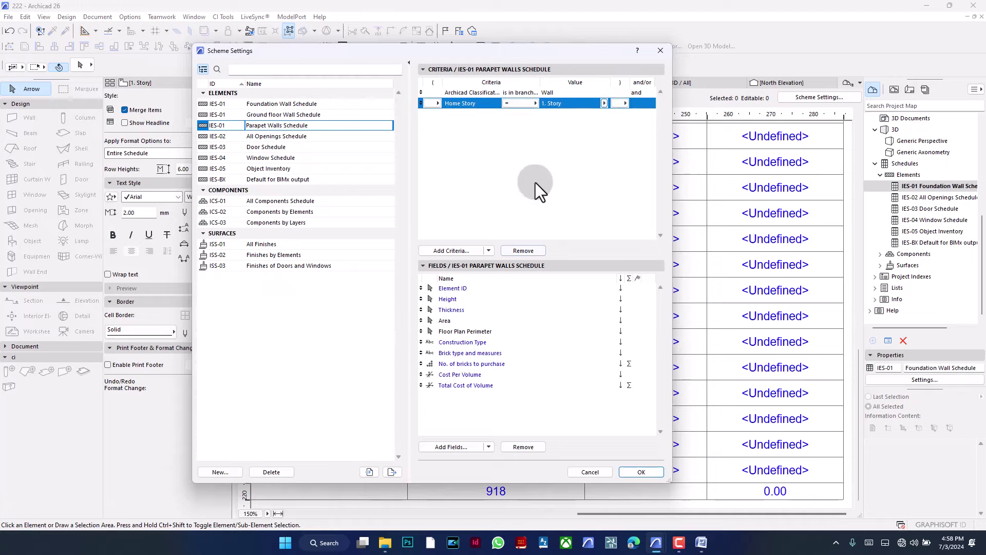
{"action": "left_click", "coordinate": [642, 471]}
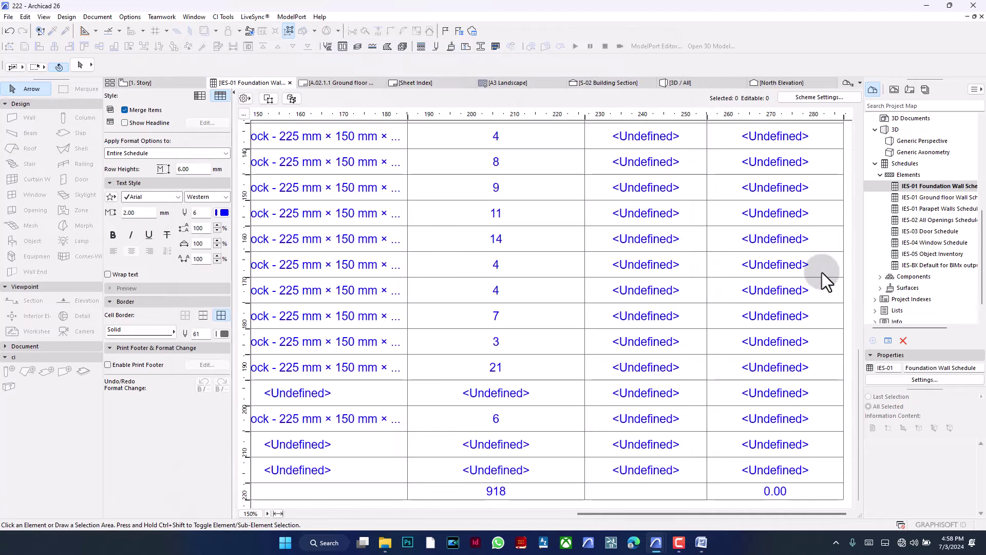
Review the No. of bricks to purchase totals in the Ground floor Wall Schedule and the Parapet Walls Schedule.
{"action": "double_click", "coordinate": [924, 197]}
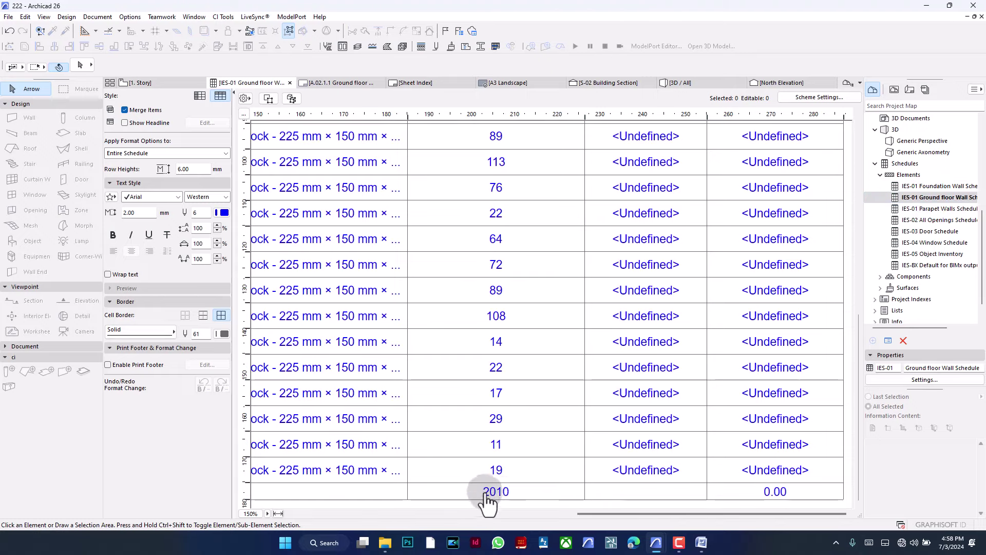
{"action": "double_click", "coordinate": [907, 209]}
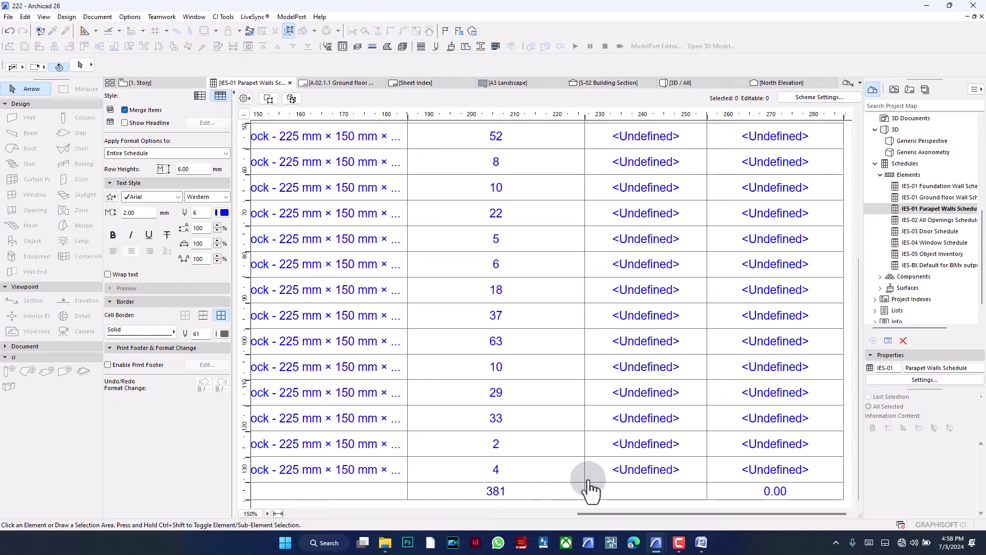
{"action": "scroll", "coordinate": [624, 381], "scroll_direction": "up", "scroll_amount": 5}
{"action": "scroll", "coordinate": [624, 380], "scroll_direction": "down", "scroll_amount": 5}
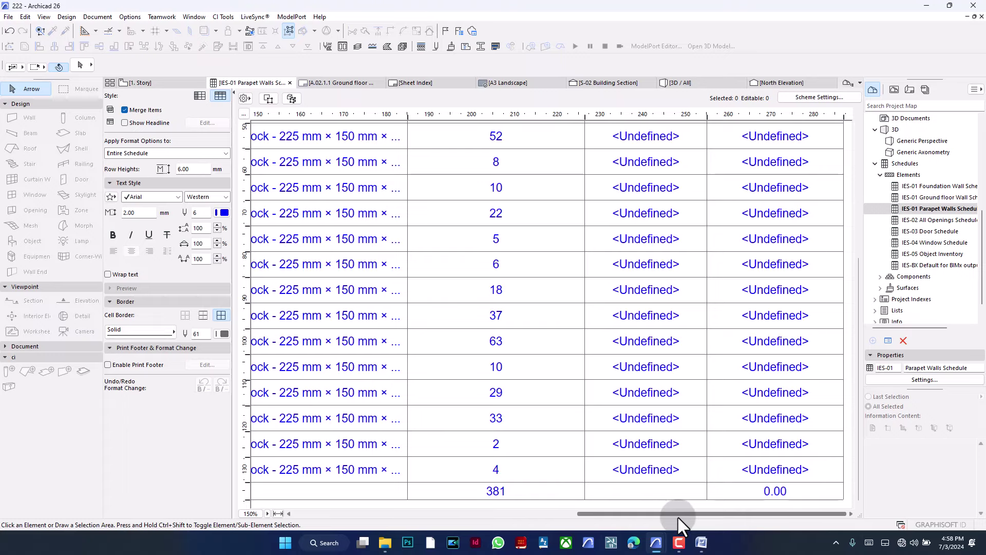
{"action": "mouse_move", "coordinate": [682, 515]}
{"action": "left_mouse_down"}
{"action": "mouse_move", "coordinate": [388, 513]}
{"action": "mouse_move", "coordinate": [505, 516]}
{"action": "mouse_move", "coordinate": [688, 500]}
{"action": "left_mouse_up"}
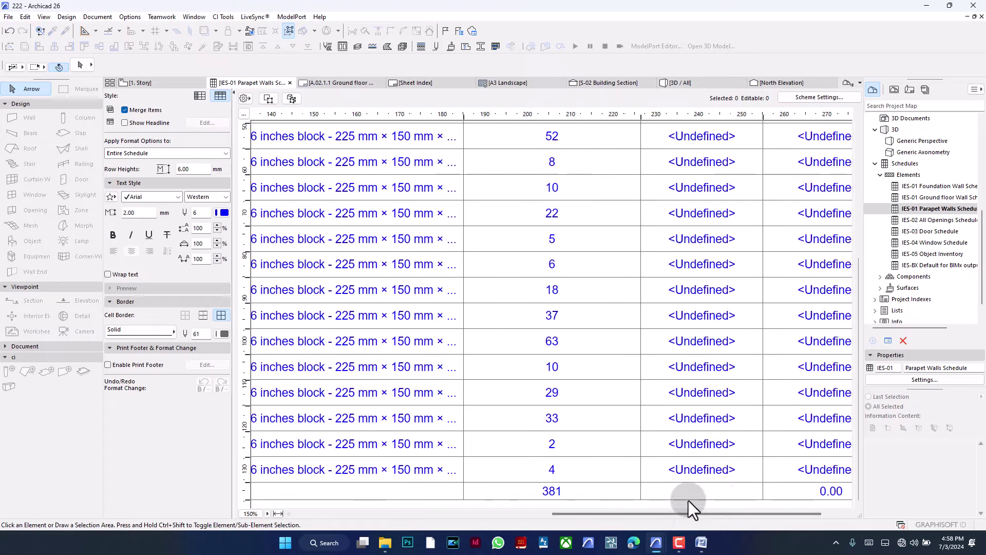
Replace the Parapet Walls Schedule's Home Story criterion with Layer is fence, and check the walls it lists.
{"action": "left_click", "coordinate": [882, 382]}
{"action": "left_click", "coordinate": [516, 103]}
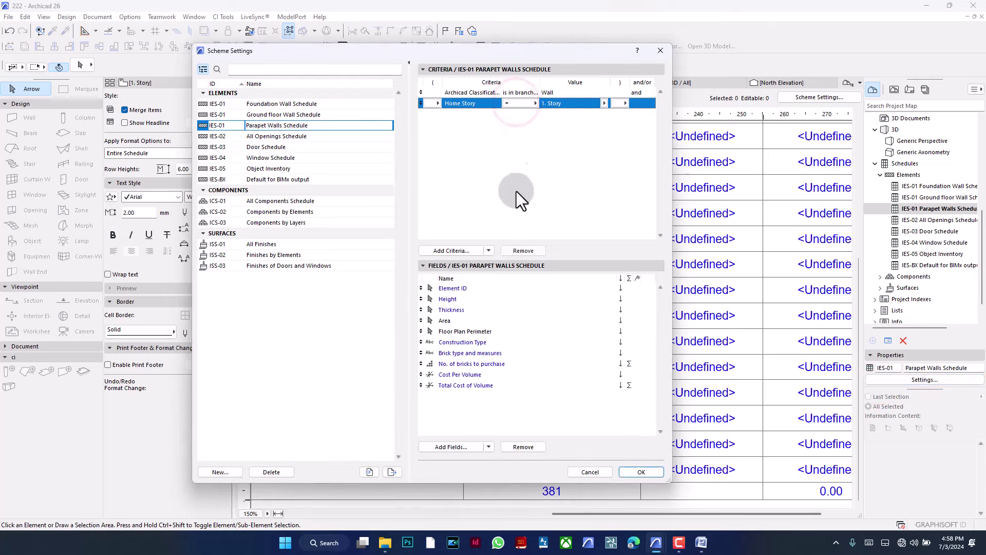
{"action": "left_click", "coordinate": [524, 250]}
{"action": "left_click", "coordinate": [452, 251]}
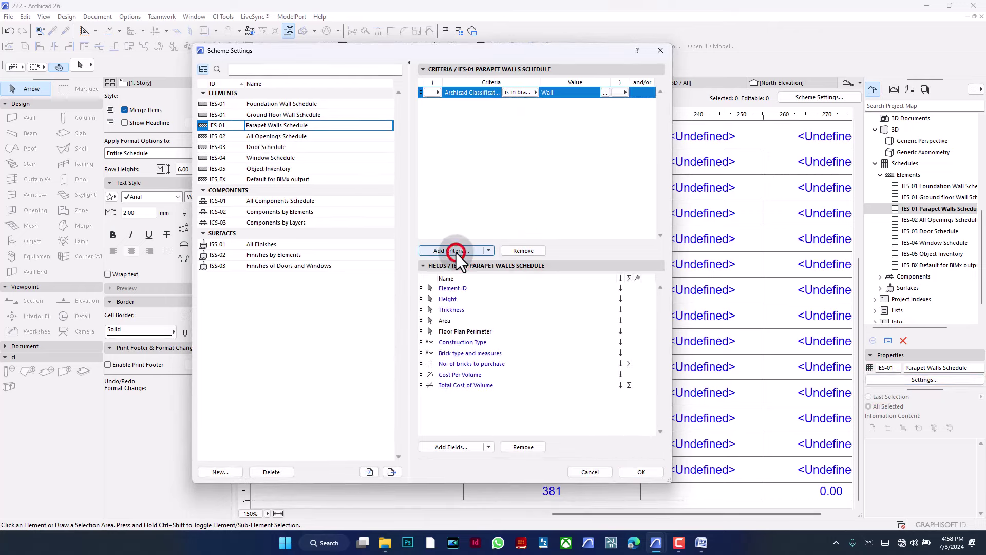
{"action": "type", "text": "lay"}
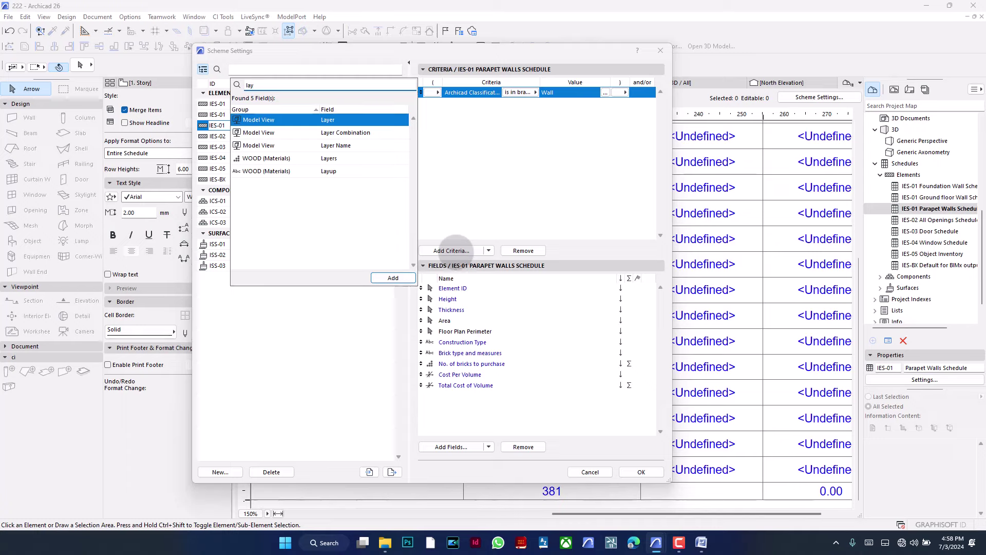
{"action": "double_click", "coordinate": [329, 120]}
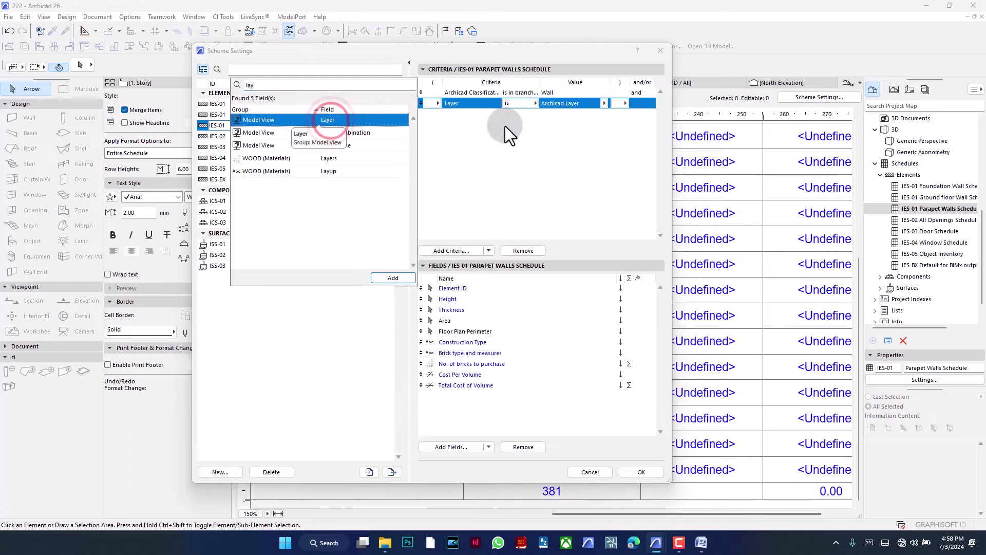
{"action": "left_click", "coordinate": [604, 103]}
{"action": "left_click", "coordinate": [661, 272]}
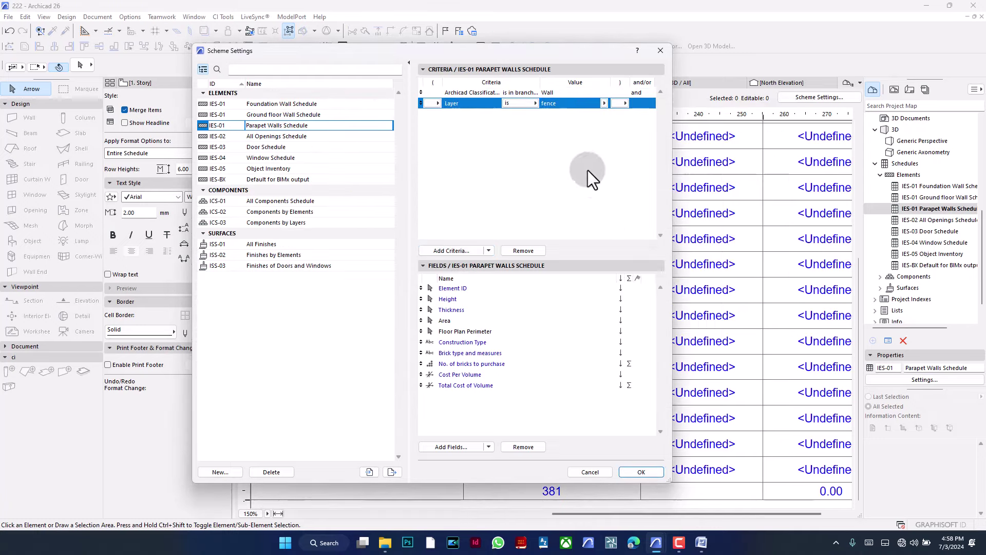
{"action": "left_click", "coordinate": [640, 469]}
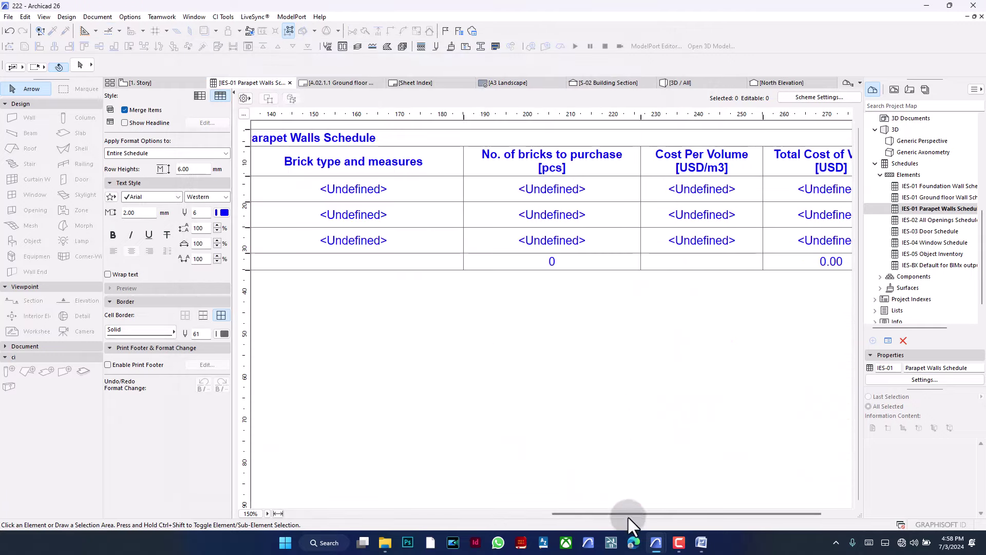
{"action": "left_click_drag", "start_coordinate": [628, 514], "coordinate": [319, 511]}
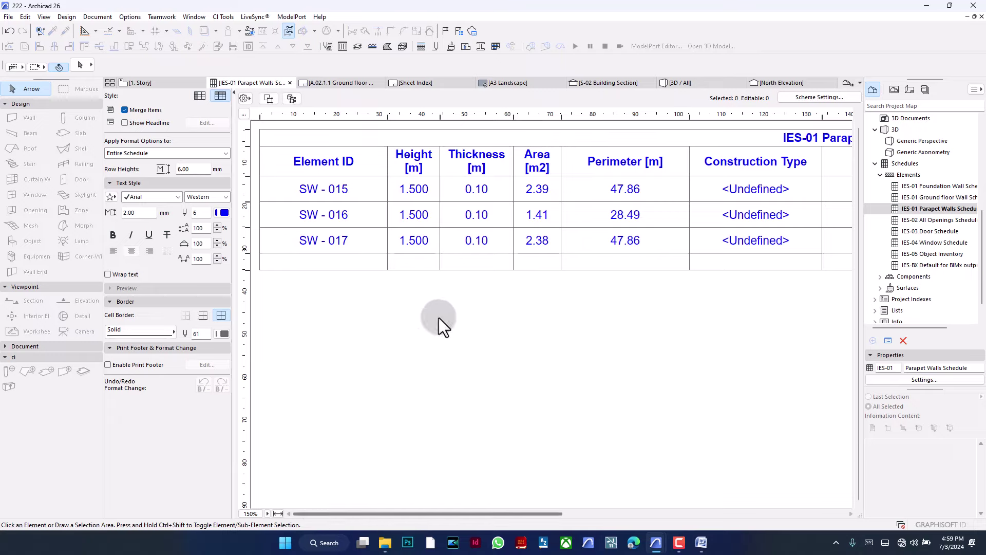
Select all three fence walls around the building in the 3D perspective.
{"action": "left_click", "coordinate": [681, 84]}
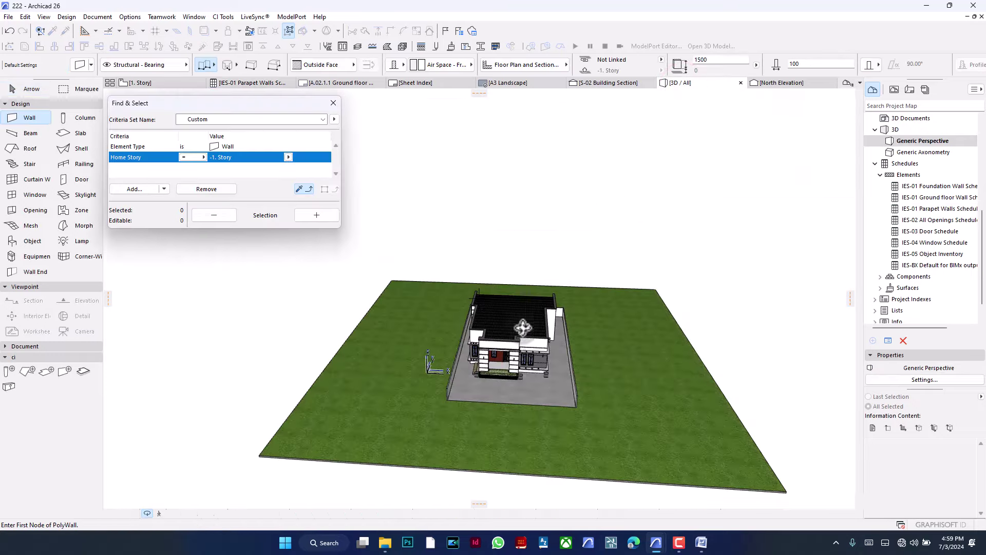
{"action": "left_click_drag", "start_coordinate": [544, 358], "coordinate": [522, 308]}
{"action": "key", "text": "Escape"}
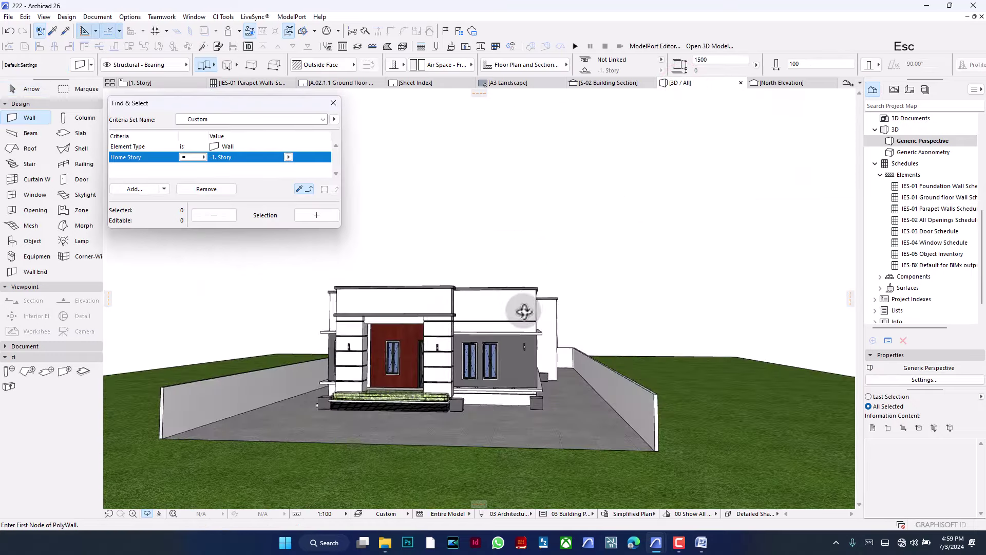
{"action": "left_click", "coordinate": [575, 366]}
{"action": "left_click", "coordinate": [565, 359], "text": "shift"}
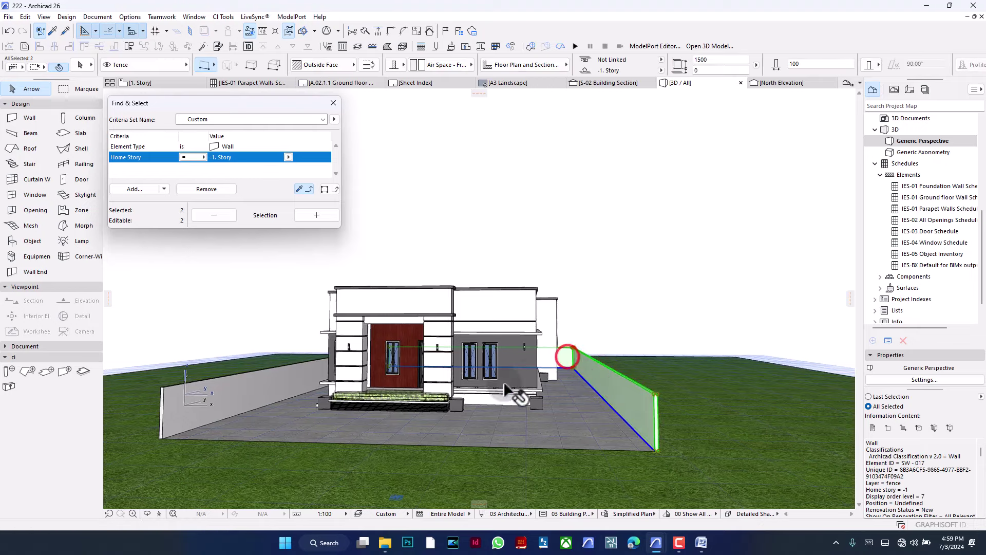
{"action": "left_click", "coordinate": [257, 396], "text": "shift"}
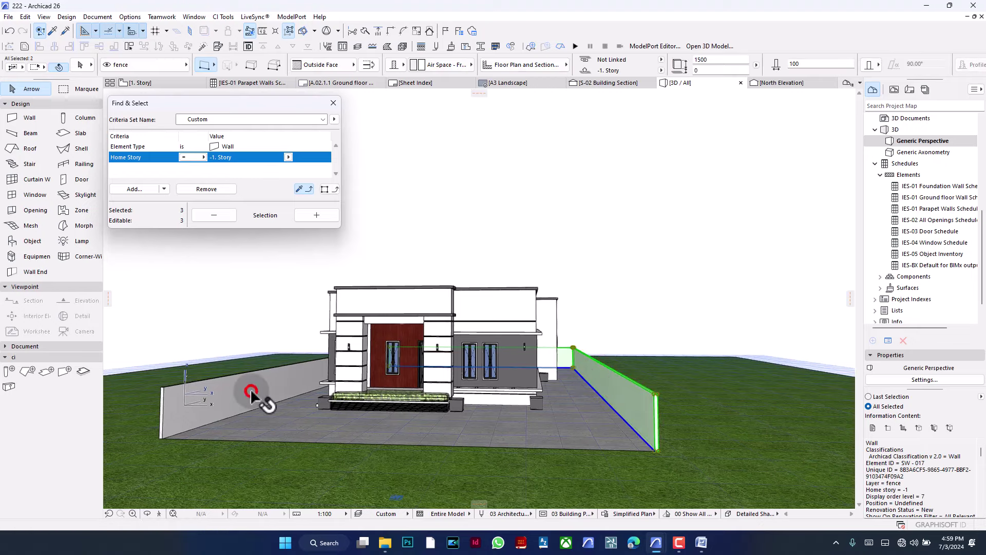
Set the selected fence walls' Brick type and measures to 9 inches block - 225 mm × 225 mm × 450 mm.
{"action": "left_click", "coordinate": [81, 68]}
{"action": "scroll", "coordinate": [461, 295], "scroll_direction": "down", "scroll_amount": 1}
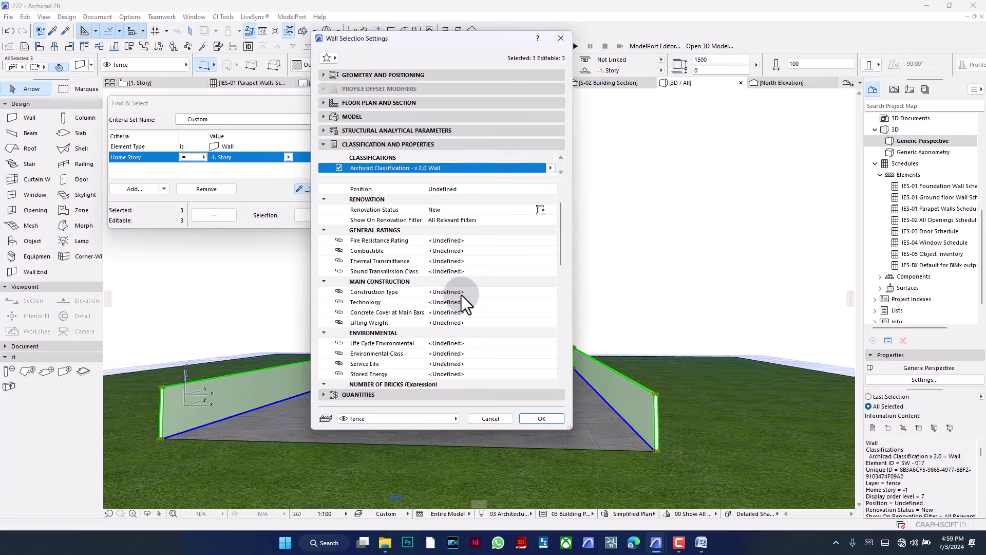
{"action": "scroll", "coordinate": [462, 293], "scroll_direction": "down", "scroll_amount": 2}
{"action": "scroll", "coordinate": [461, 292], "scroll_direction": "down", "scroll_amount": 2}
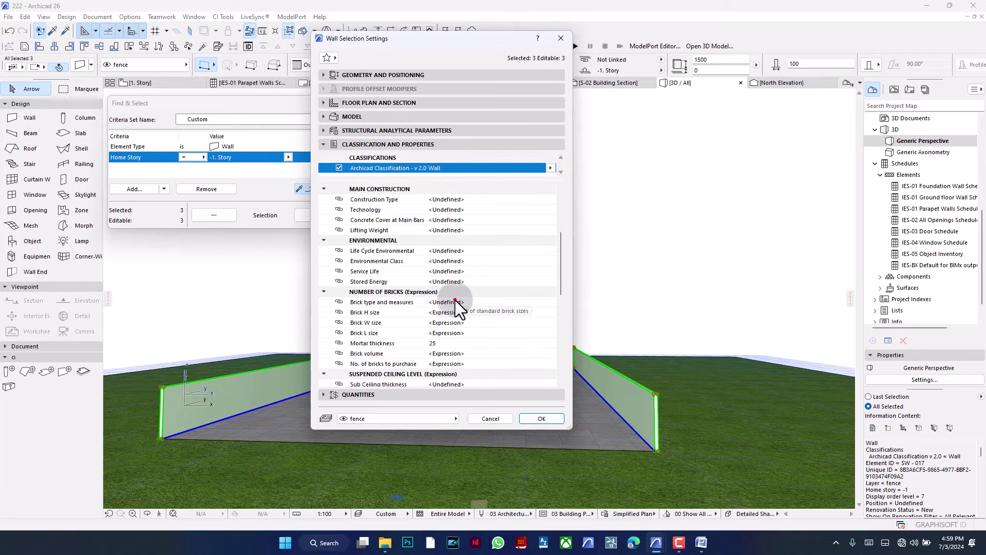
{"action": "left_click", "coordinate": [376, 303]}
{"action": "left_click", "coordinate": [344, 303]}
{"action": "left_click", "coordinate": [396, 321]}
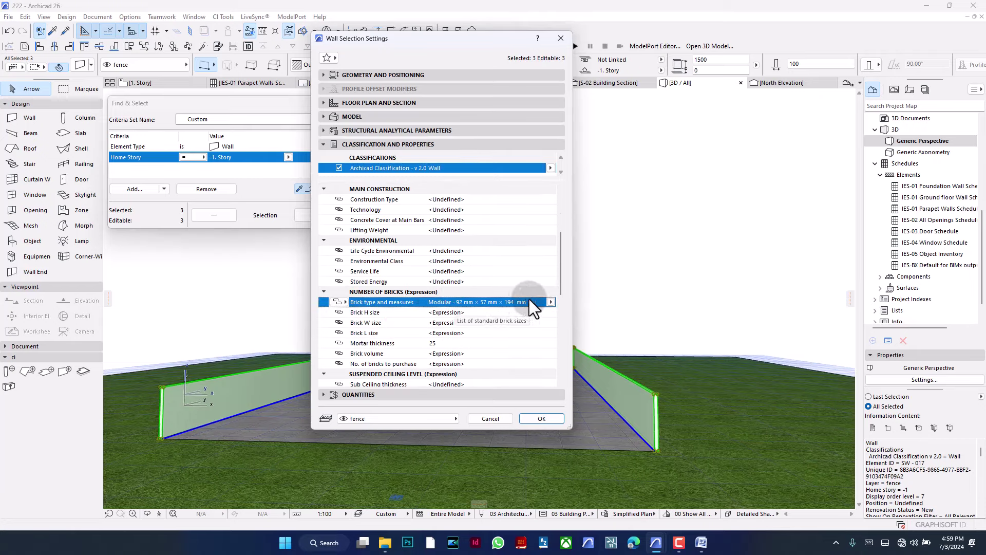
{"action": "left_click", "coordinate": [550, 302]}
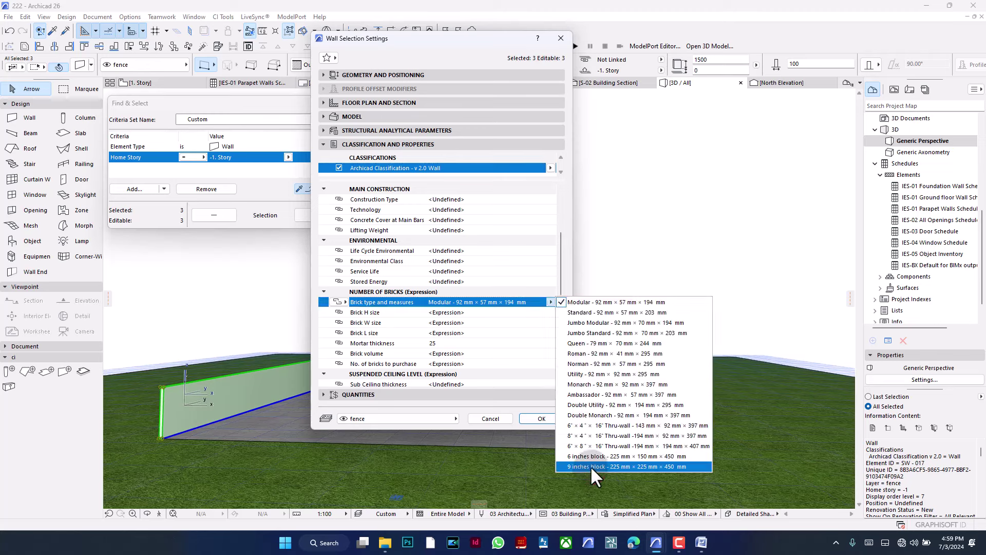
{"action": "left_click", "coordinate": [590, 465]}
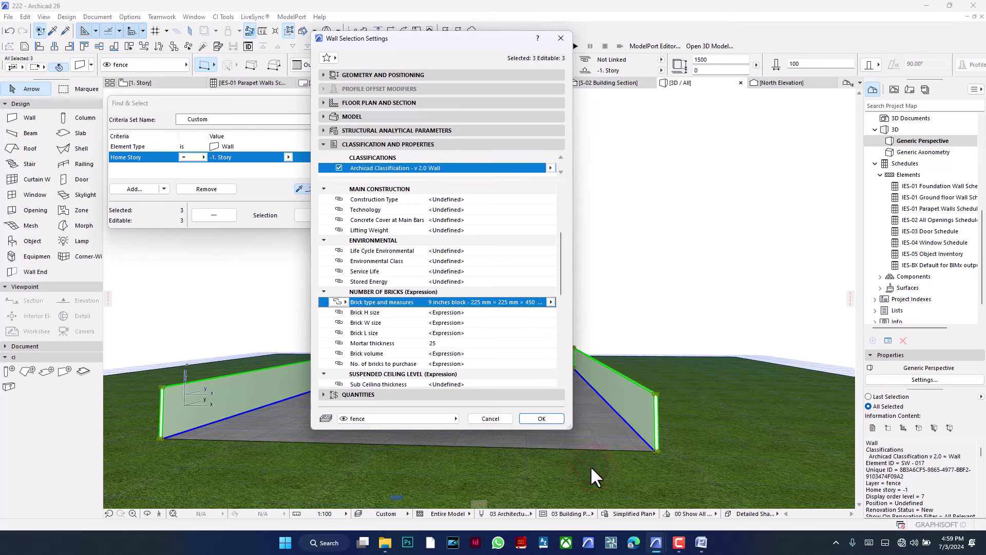
{"action": "left_click", "coordinate": [540, 418]}
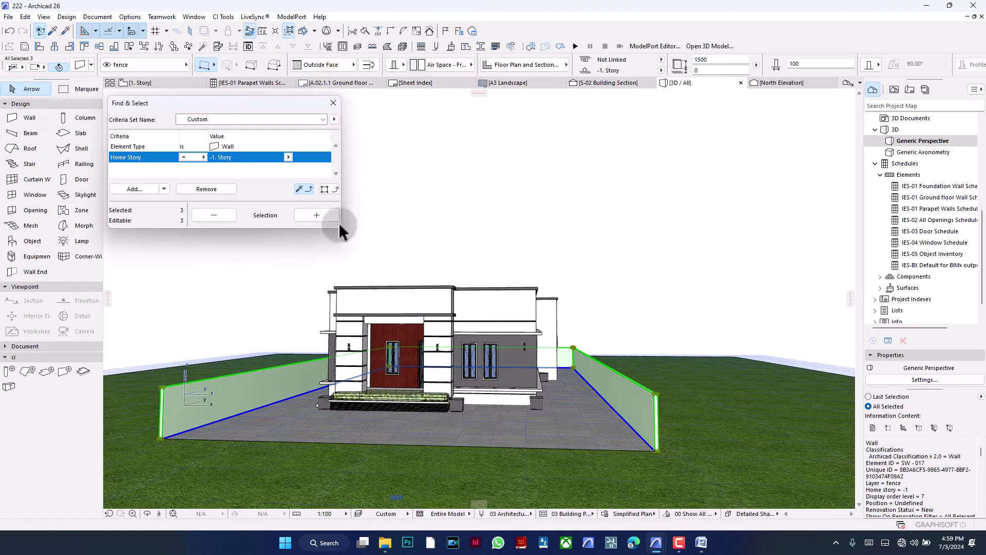
{"action": "left_click", "coordinate": [405, 165]}
Check the fence walls' brick type and No. of bricks to purchase in the Parapet Walls Schedule.
{"action": "left_click", "coordinate": [273, 84]}
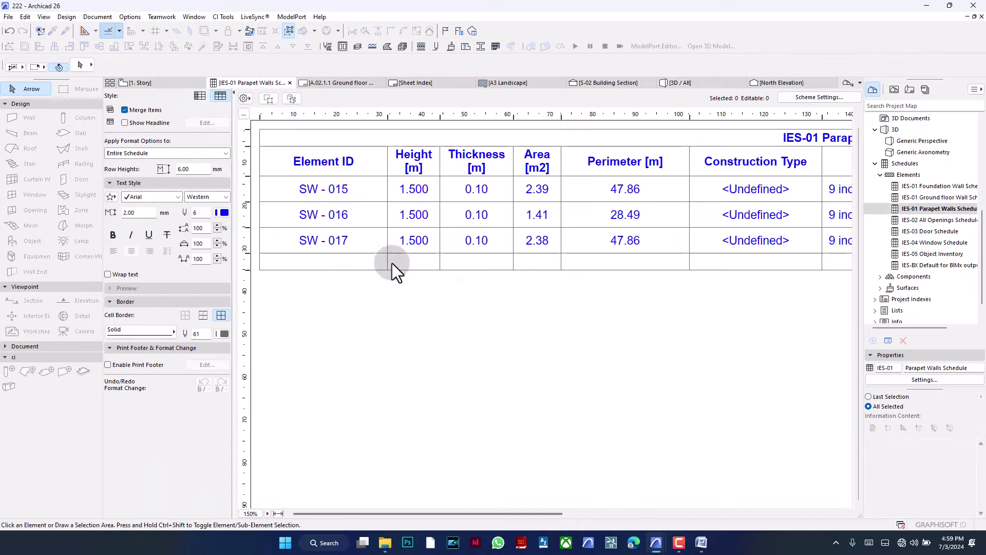
{"action": "left_click_drag", "start_coordinate": [471, 514], "coordinate": [668, 513]}
{"action": "left_click", "coordinate": [677, 254]}
{"action": "left_click", "coordinate": [660, 349]}
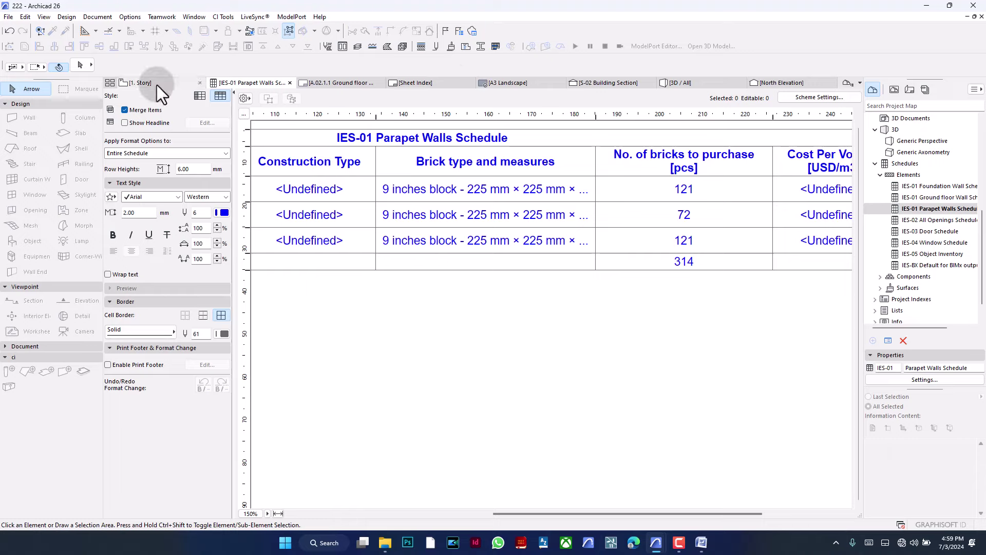
Reselect the three fence walls in 3D and set their Brick type and measures to 6 inches block - 225 mm × 150 mm × 450 mm.
{"action": "left_click", "coordinate": [685, 82]}
{"action": "key", "text": "ctrl+f"}
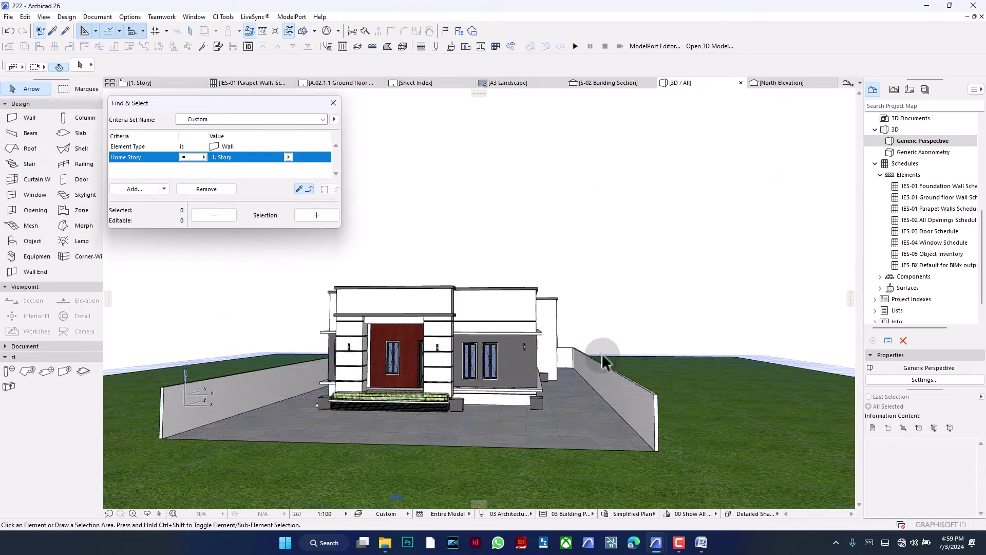
{"action": "left_click", "coordinate": [570, 362]}
{"action": "left_click", "coordinate": [569, 361], "text": "shift"}
{"action": "left_click", "coordinate": [264, 381], "text": "shift"}
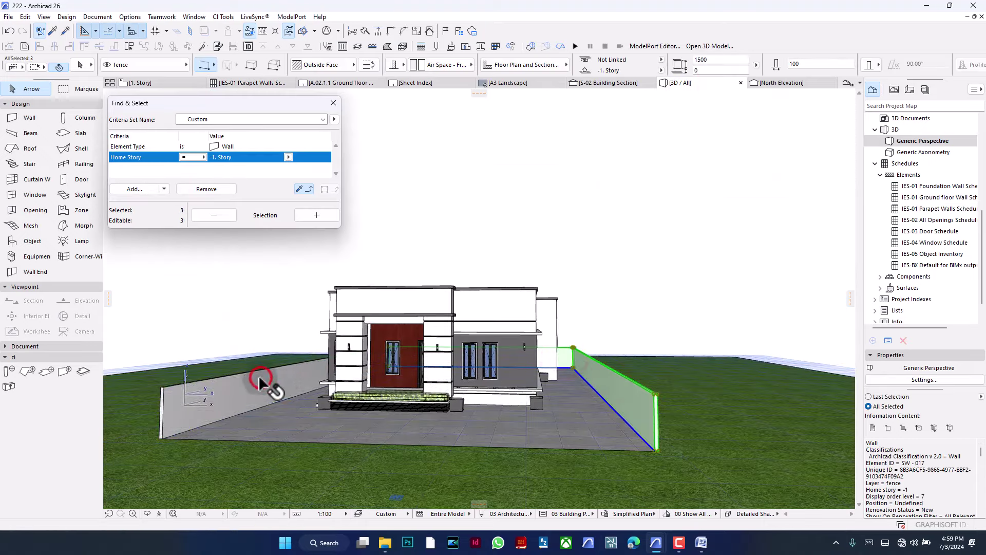
{"action": "left_click", "coordinate": [85, 66]}
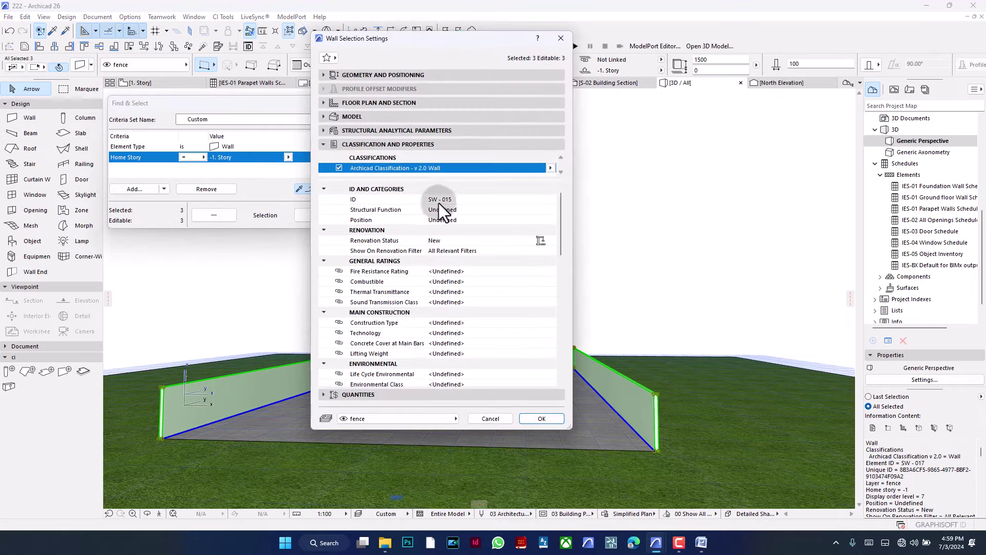
{"action": "scroll", "coordinate": [470, 273], "scroll_direction": "down", "scroll_amount": 10}
{"action": "left_click", "coordinate": [512, 274]}
{"action": "left_click", "coordinate": [551, 271]}
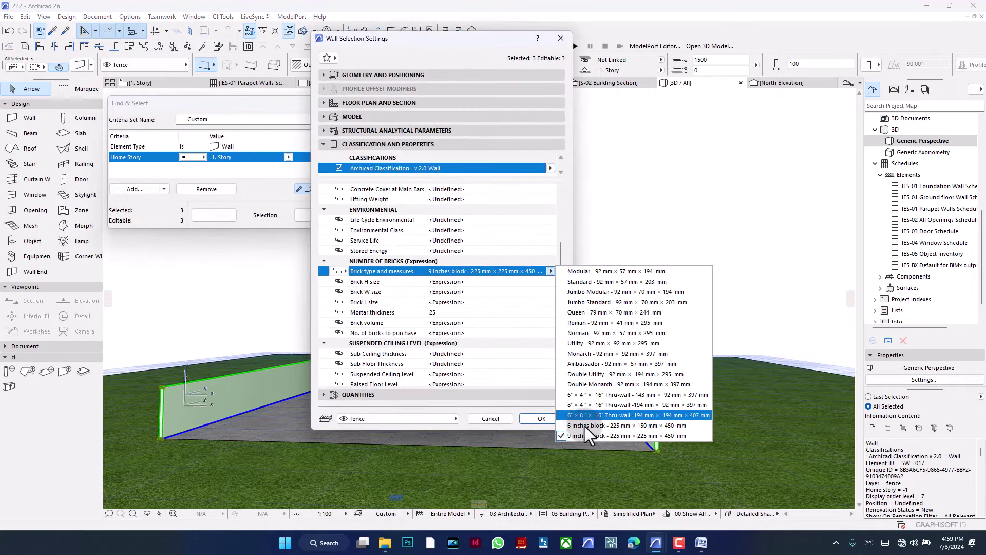
{"action": "left_click", "coordinate": [585, 427]}
{"action": "left_click", "coordinate": [544, 418]}
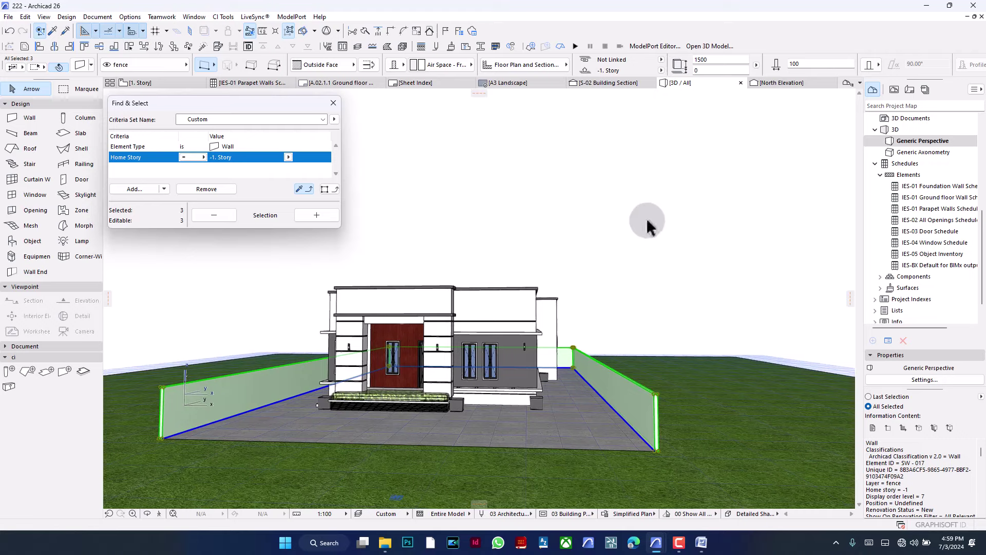
{"action": "left_click", "coordinate": [649, 219]}
{"action": "left_click", "coordinate": [333, 103]}
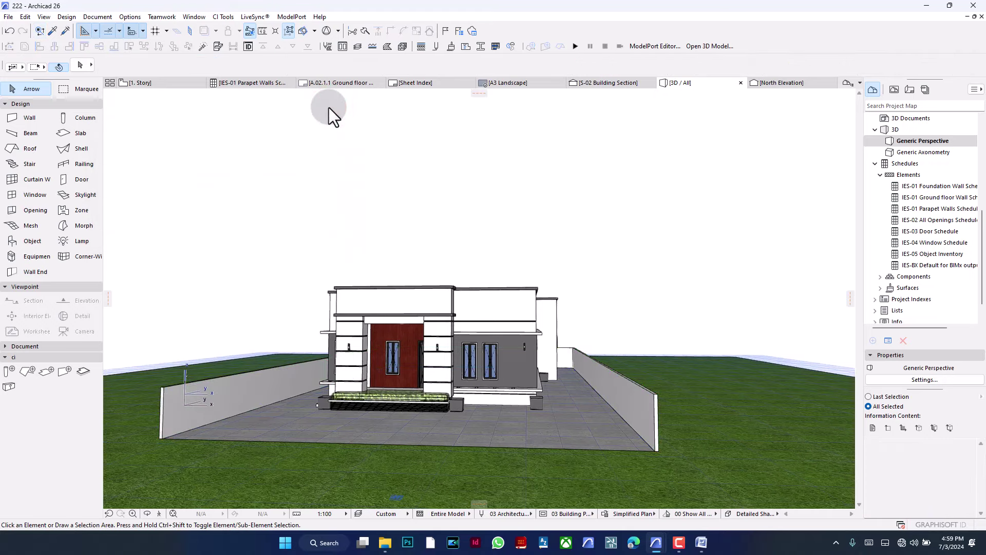
Review the Parapet Walls Schedule and set the text pen of the entire schedule to dark blue pen 98.
{"action": "left_click", "coordinate": [268, 84]}
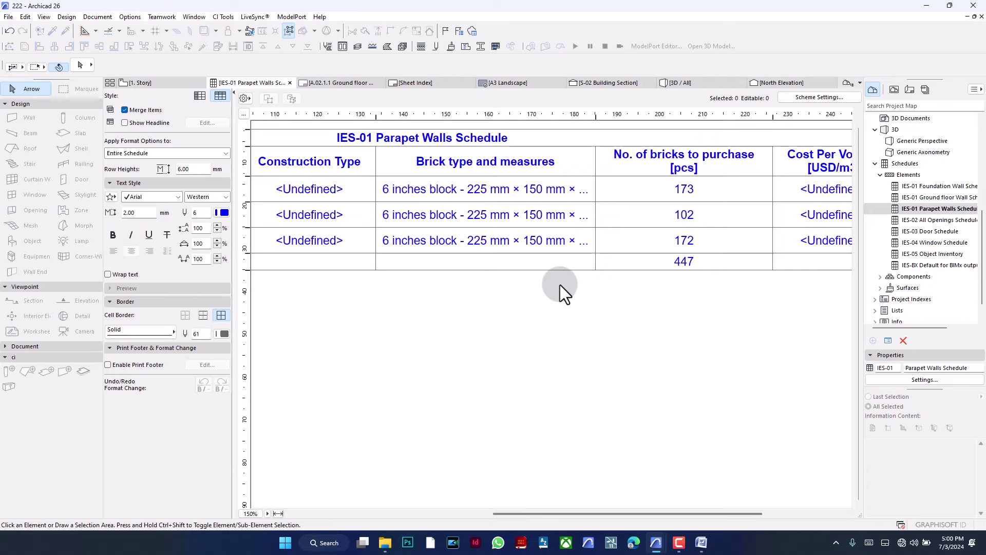
{"action": "left_click", "coordinate": [422, 513]}
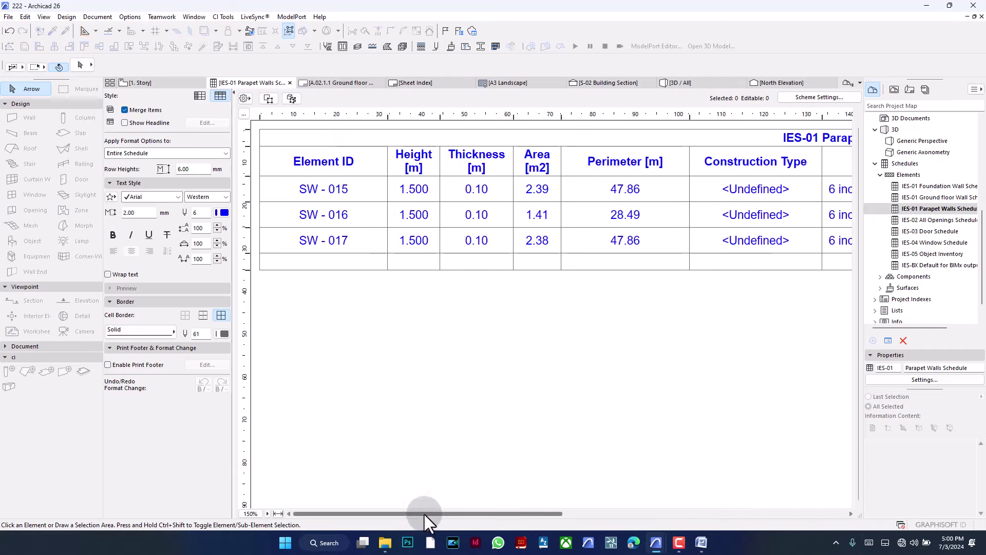
{"action": "left_click", "coordinate": [222, 213]}
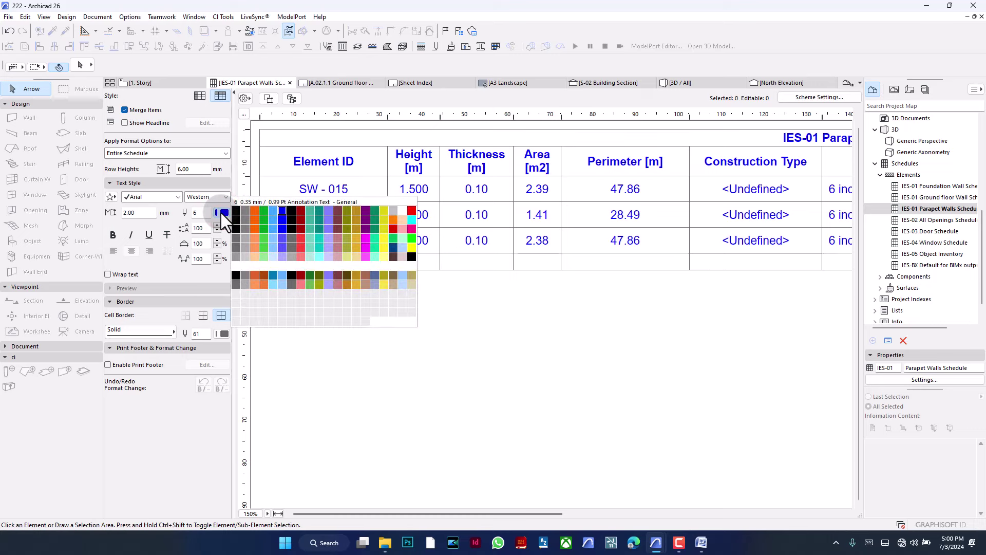
{"action": "left_click", "coordinate": [492, 358]}
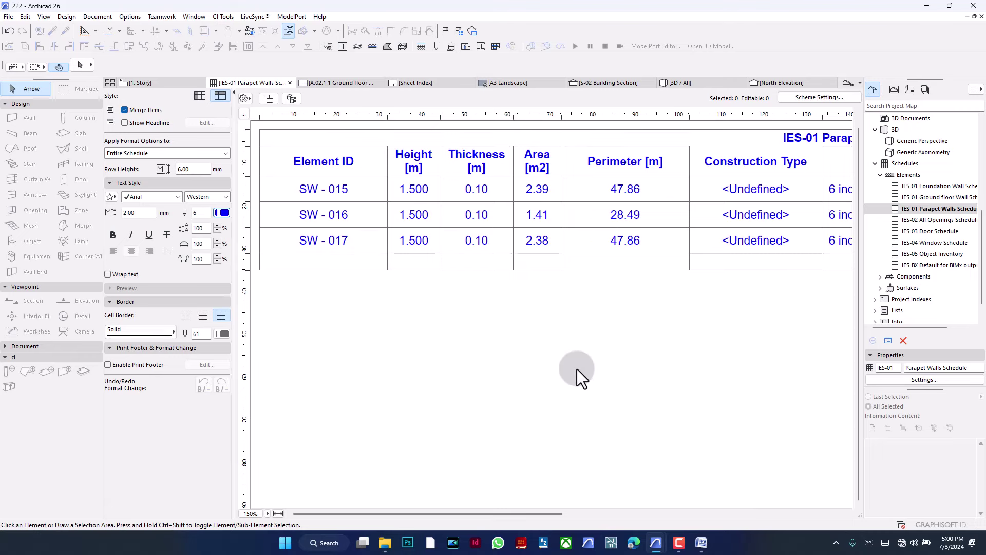
{"action": "left_click", "coordinate": [224, 212]}
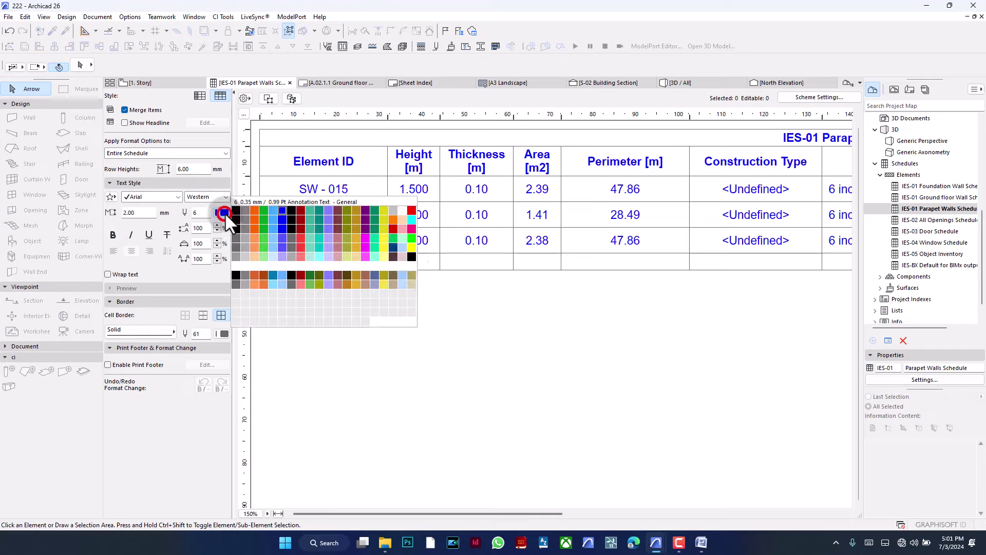
{"action": "left_click", "coordinate": [393, 248]}
Set the font of the entire Parapet Walls Schedule to Flux Architect.
{"action": "left_click", "coordinate": [163, 199]}
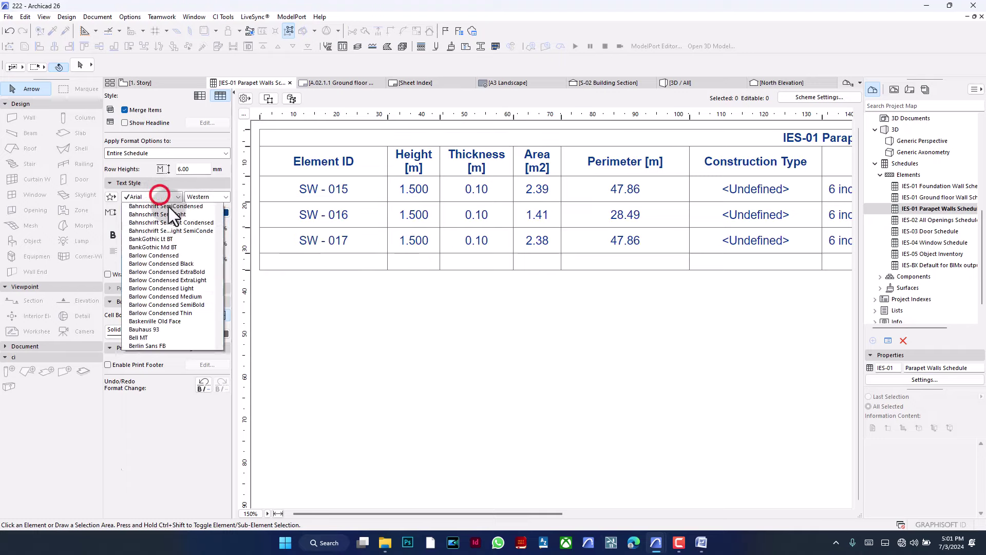
{"action": "left_click_drag", "start_coordinate": [220, 247], "coordinate": [219, 217]}
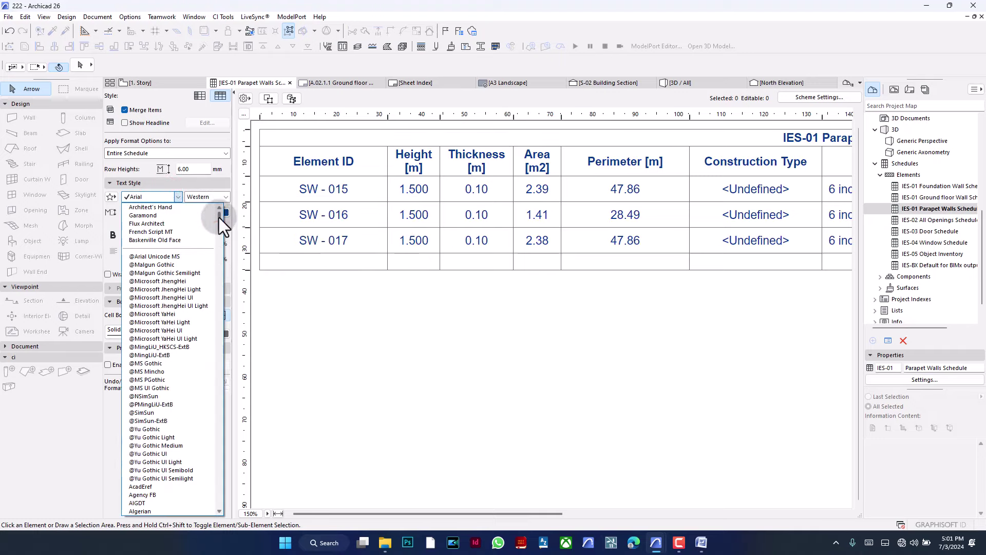
{"action": "left_click", "coordinate": [156, 222]}
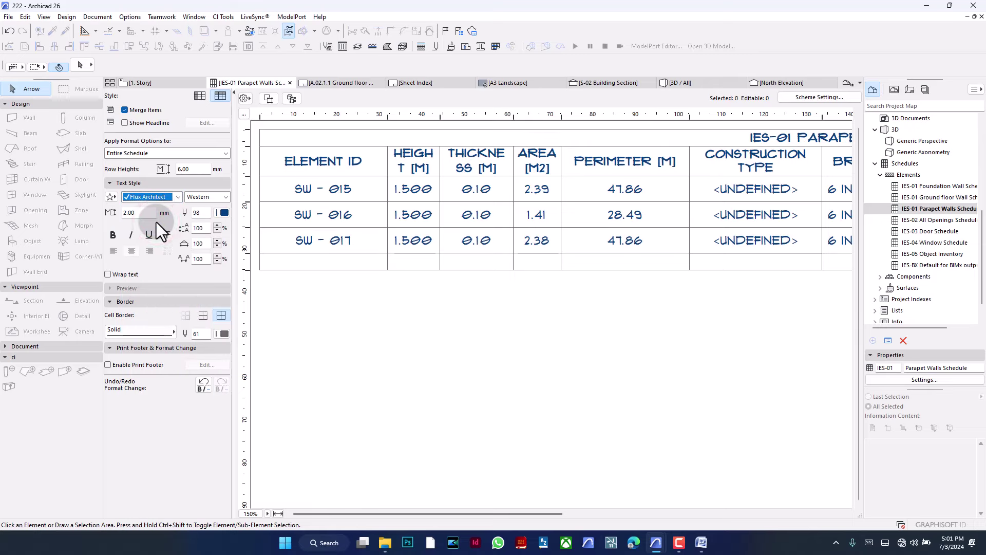
{"action": "left_click", "coordinate": [443, 322]}
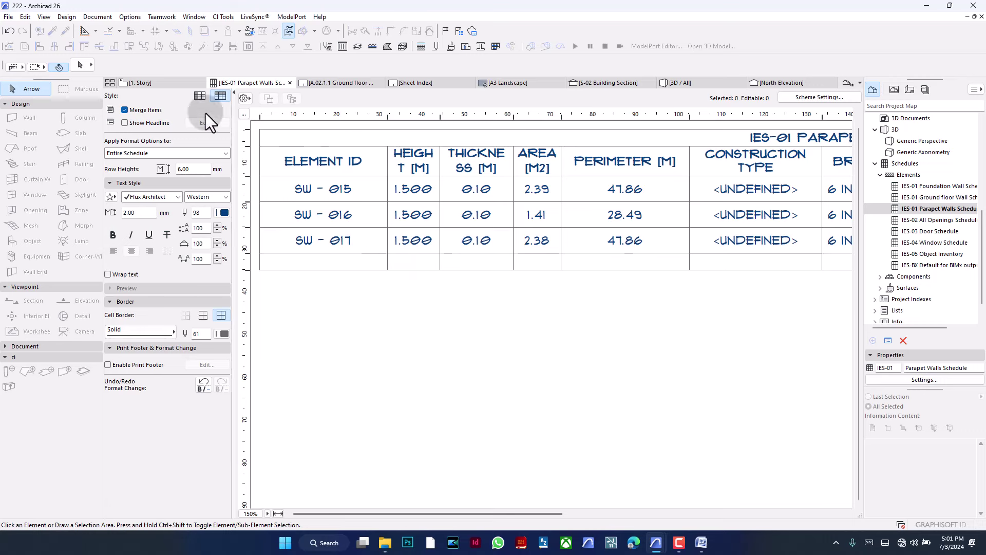
Enlarge the brick type, number of bricks and cost per volume rows in the transposed schedule style, and return to the style with headers across the columns.
{"action": "left_click", "coordinate": [200, 95]}
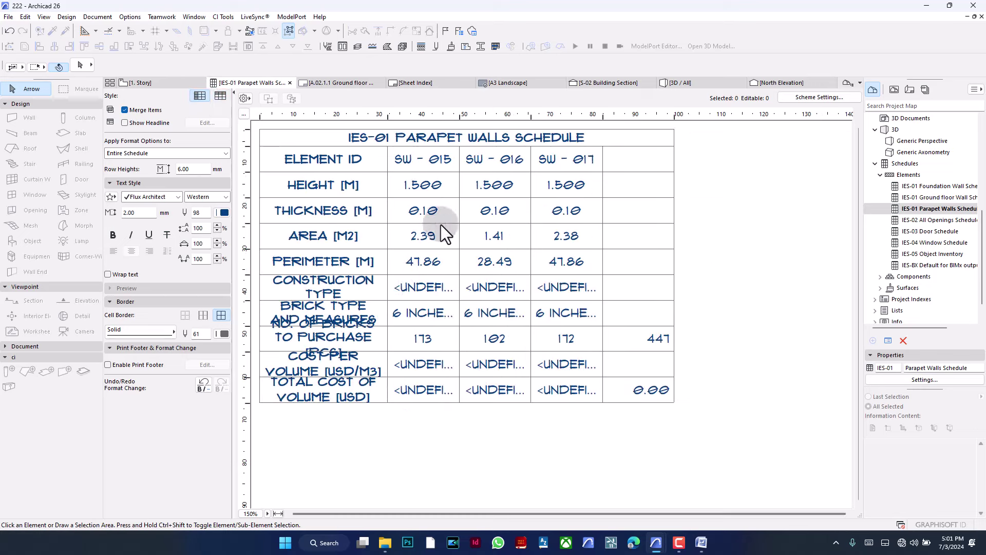
{"action": "left_click", "coordinate": [220, 96]}
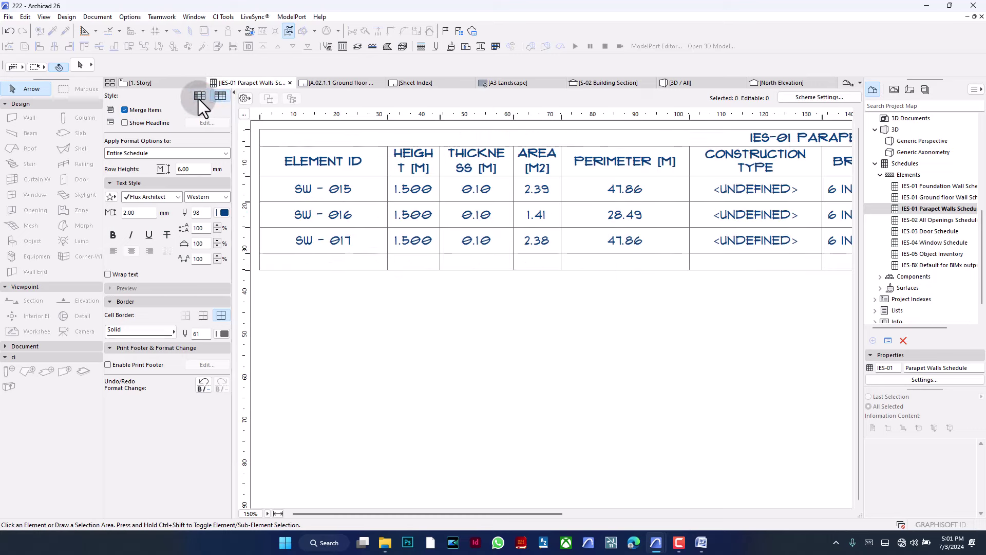
{"action": "left_click", "coordinate": [199, 96]}
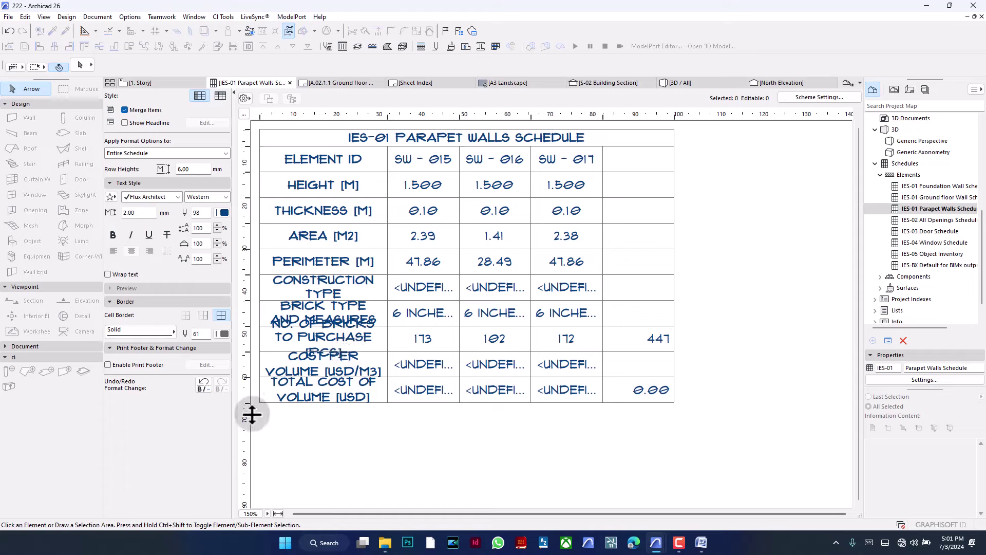
{"action": "left_click_drag", "start_coordinate": [247, 380], "coordinate": [246, 406]}
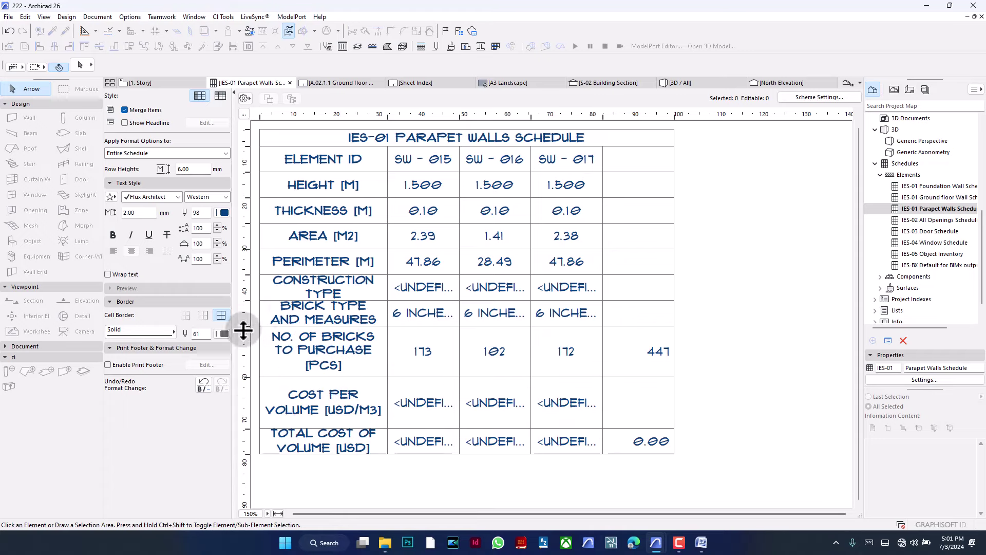
{"action": "left_click_drag", "start_coordinate": [246, 325], "coordinate": [247, 348]}
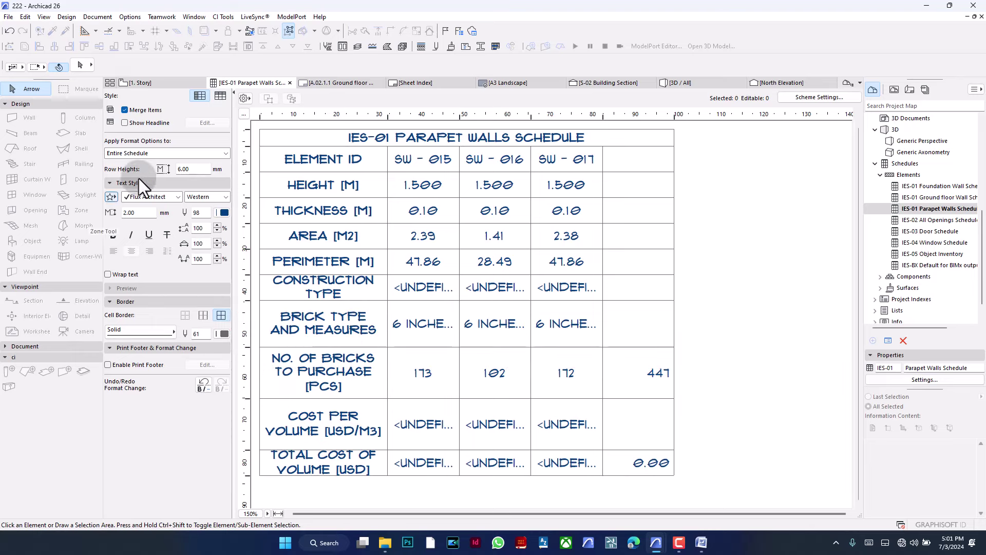
{"action": "left_click", "coordinate": [224, 98]}
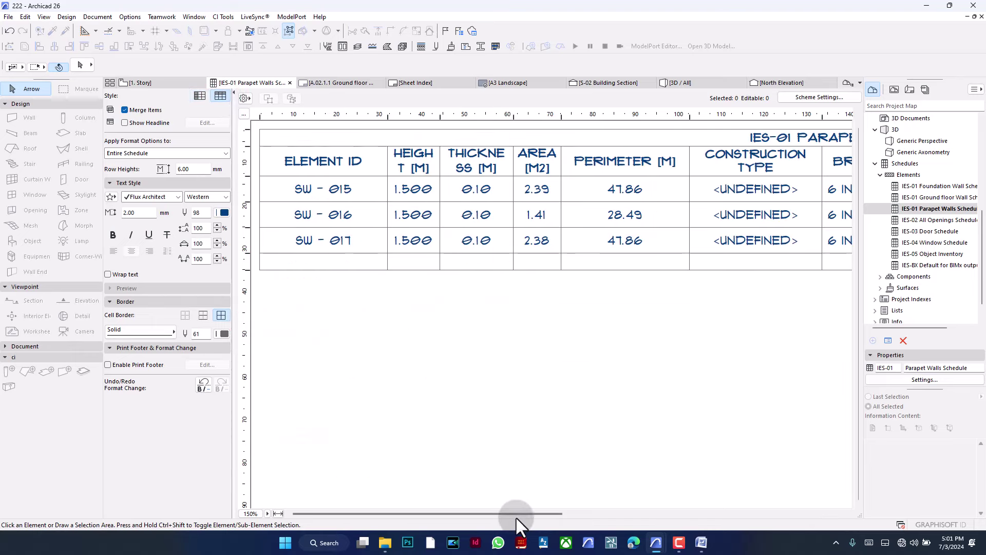